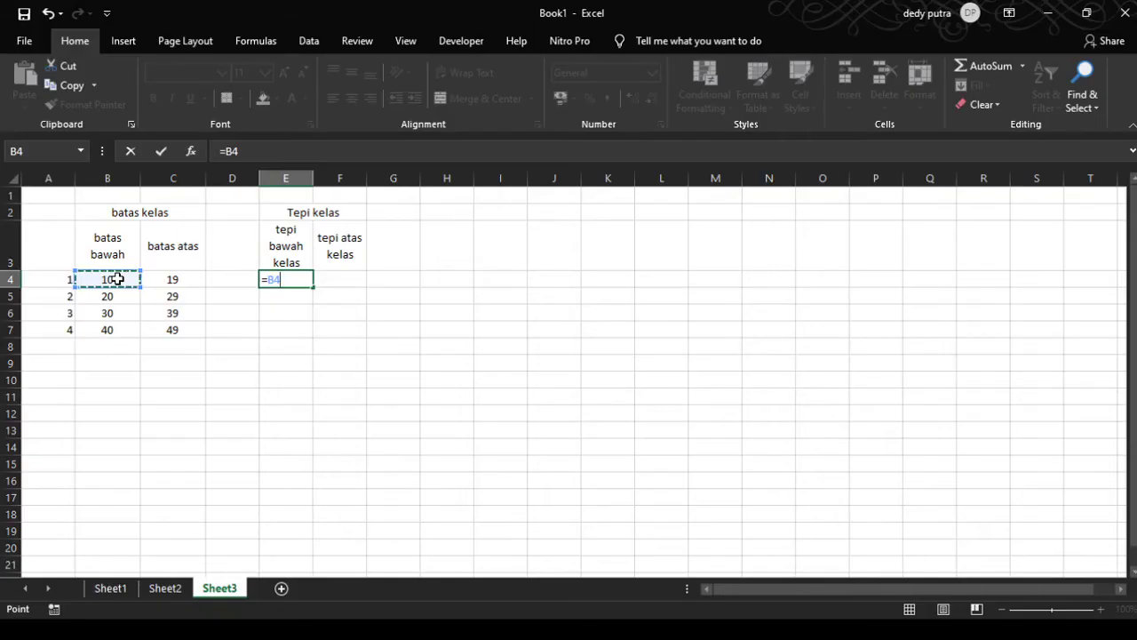
- Complete the tepi bawah kelas formula =B4-0,5 in E4 and fill it down to E7
text(-)
text(0,5)
key(Return)
click(286, 279)
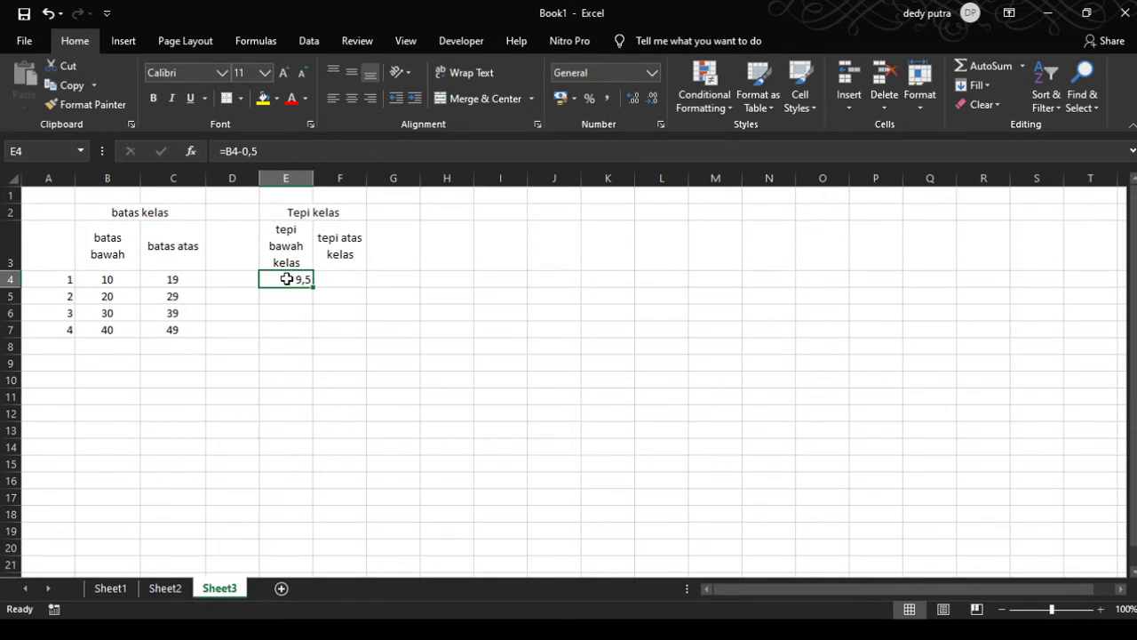
double_click(313, 287)
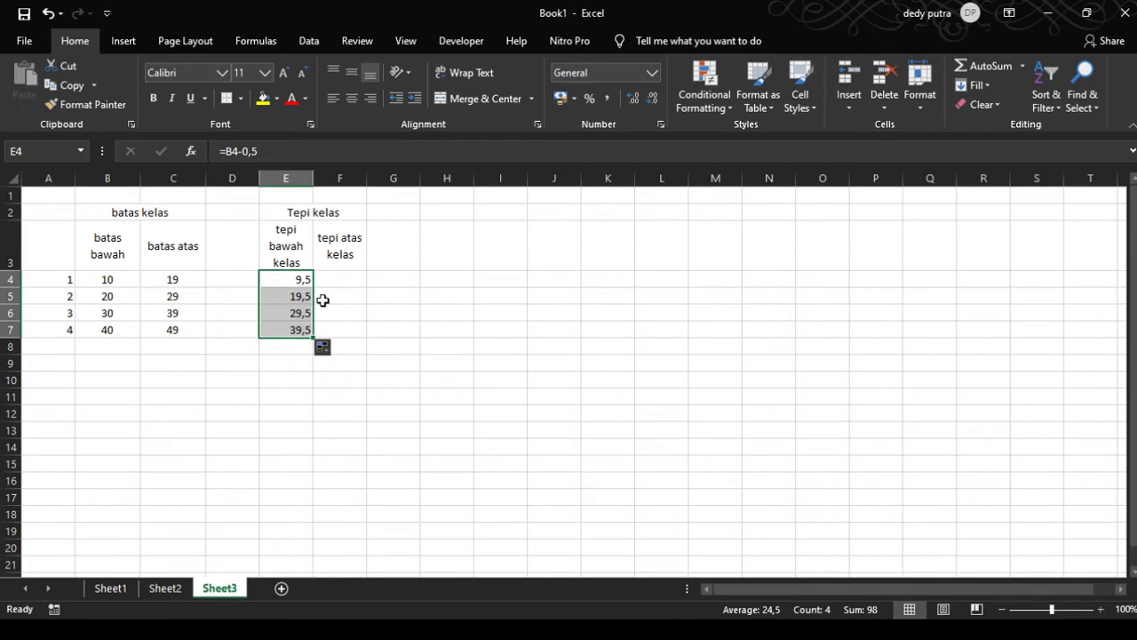
- Enter the tepi atas kelas formula =C4+0,5 in F4 and fill it down to F7
key(Right)
text(=)
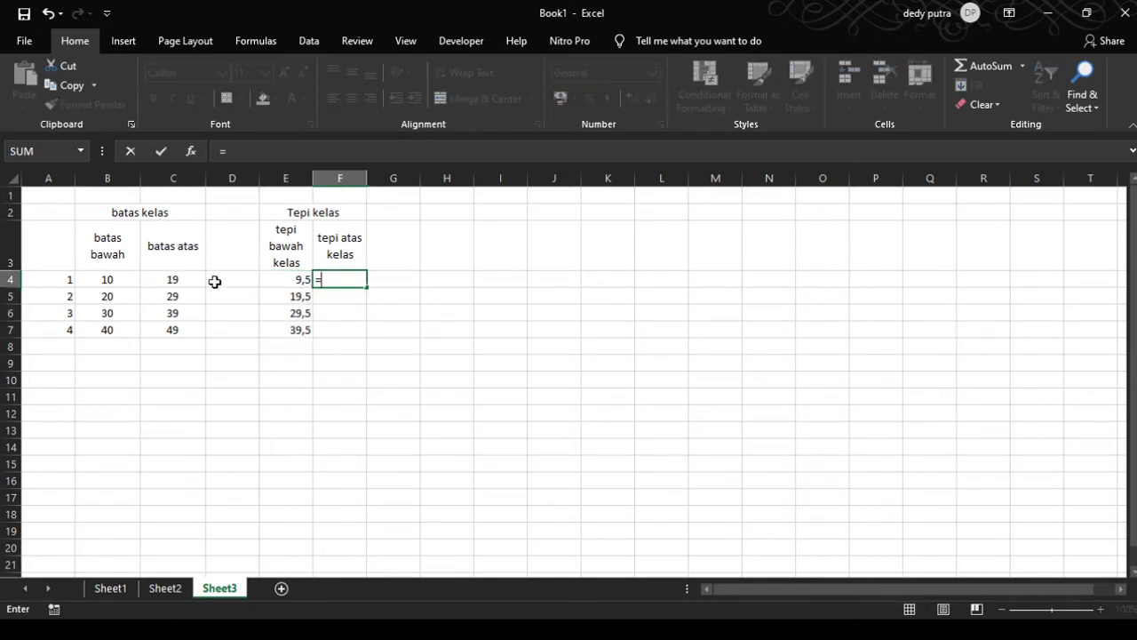
click(181, 280)
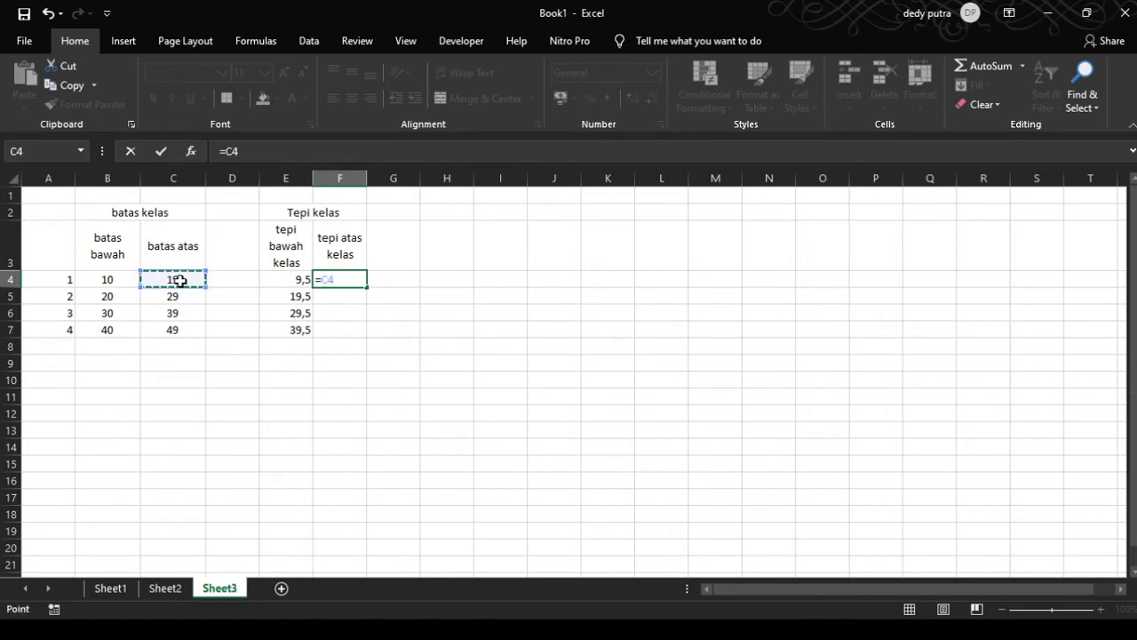
text(+)
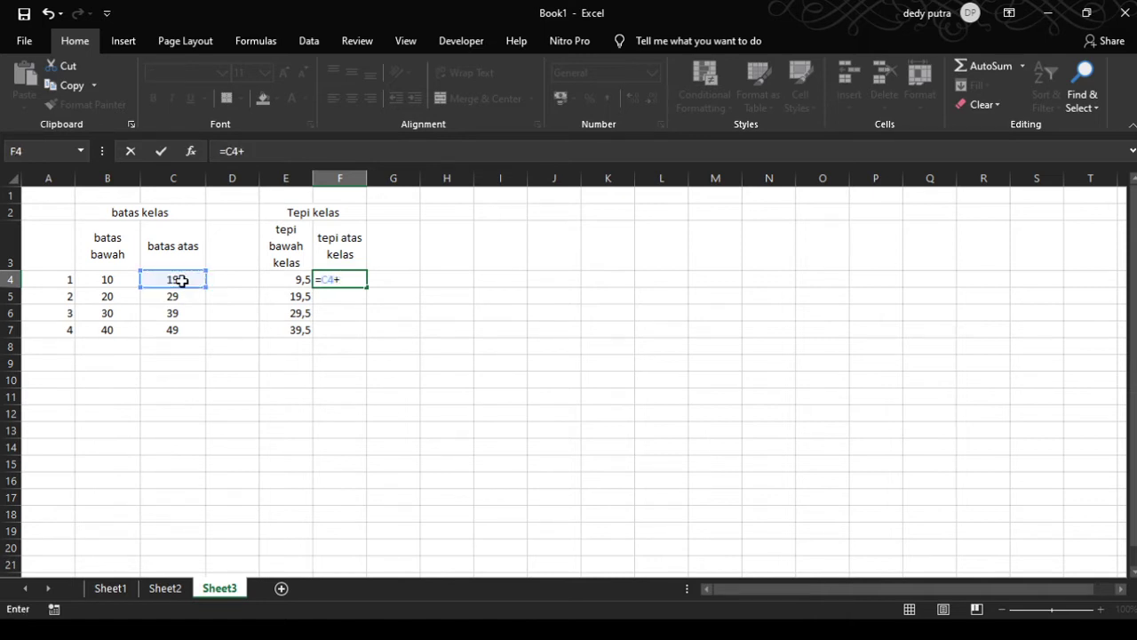
text(0,5)
key(Return)
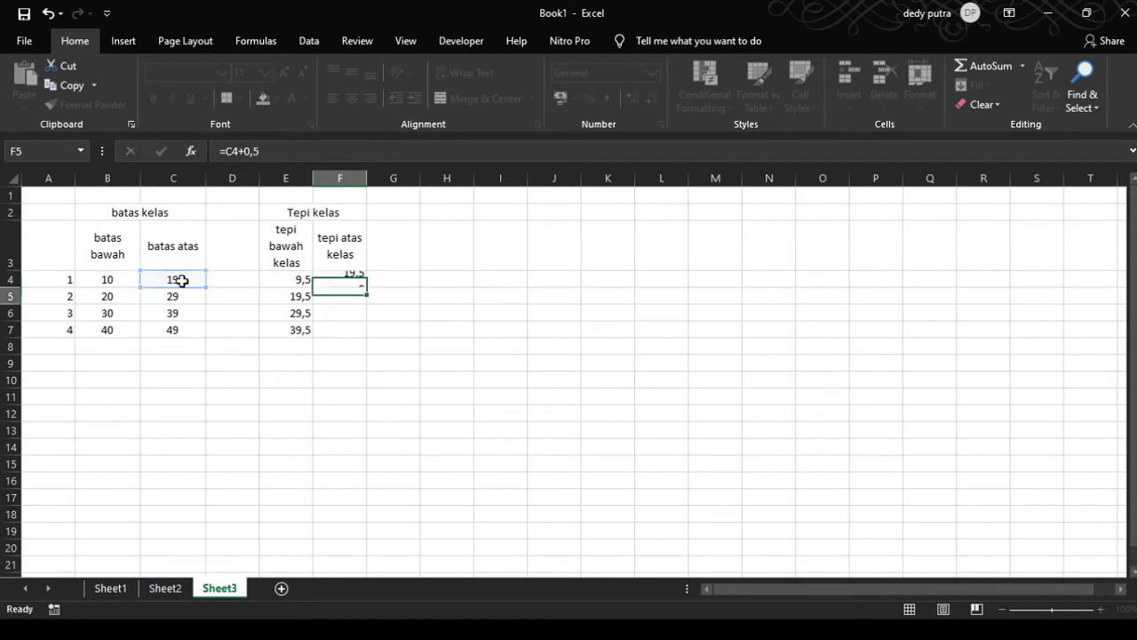
click(360, 280)
drag(367, 288, 367, 337)
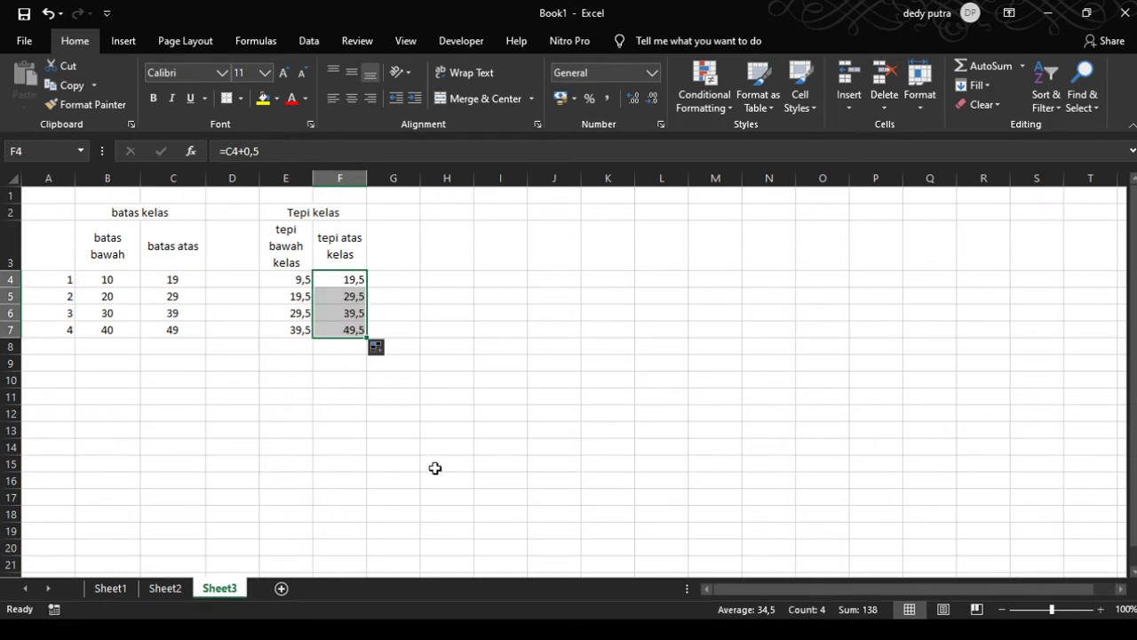
click(422, 313)
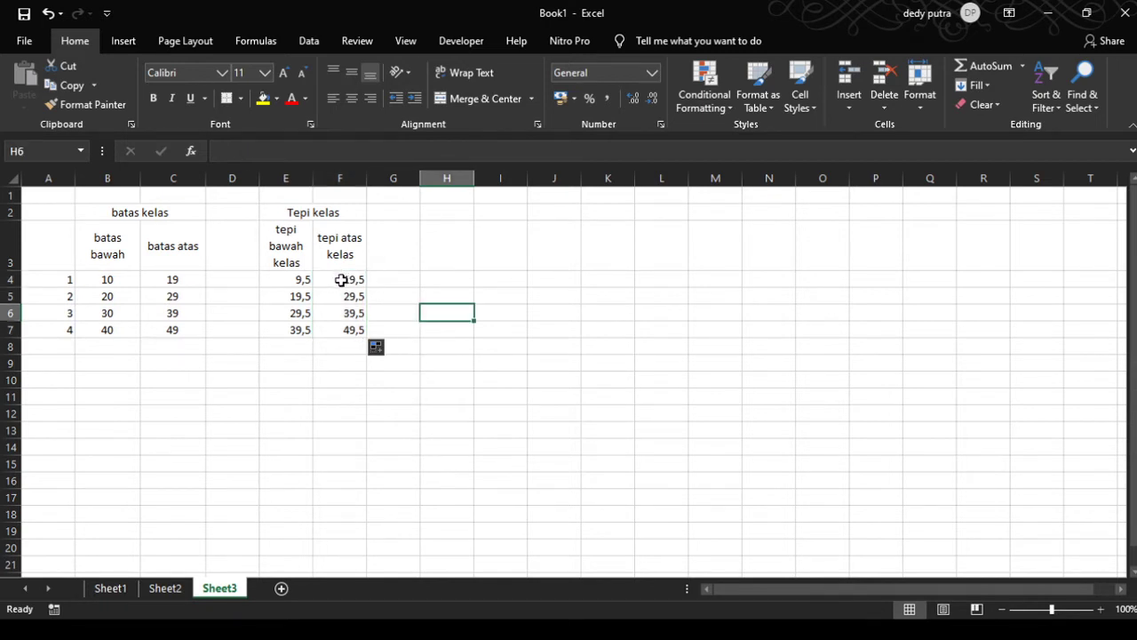
click(341, 280)
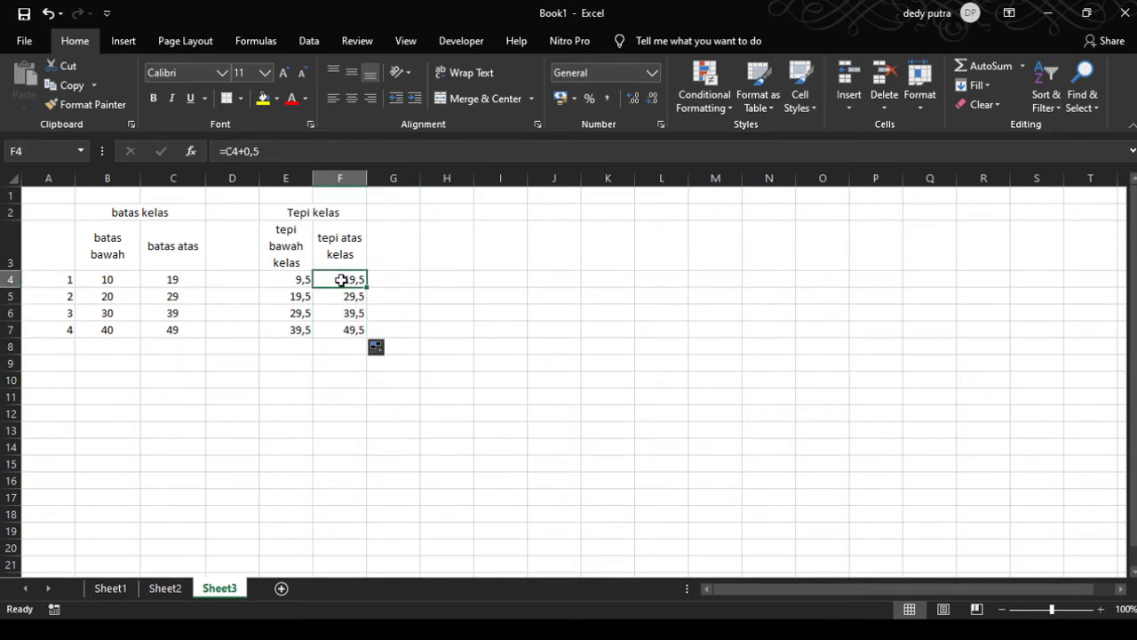
click(290, 301)
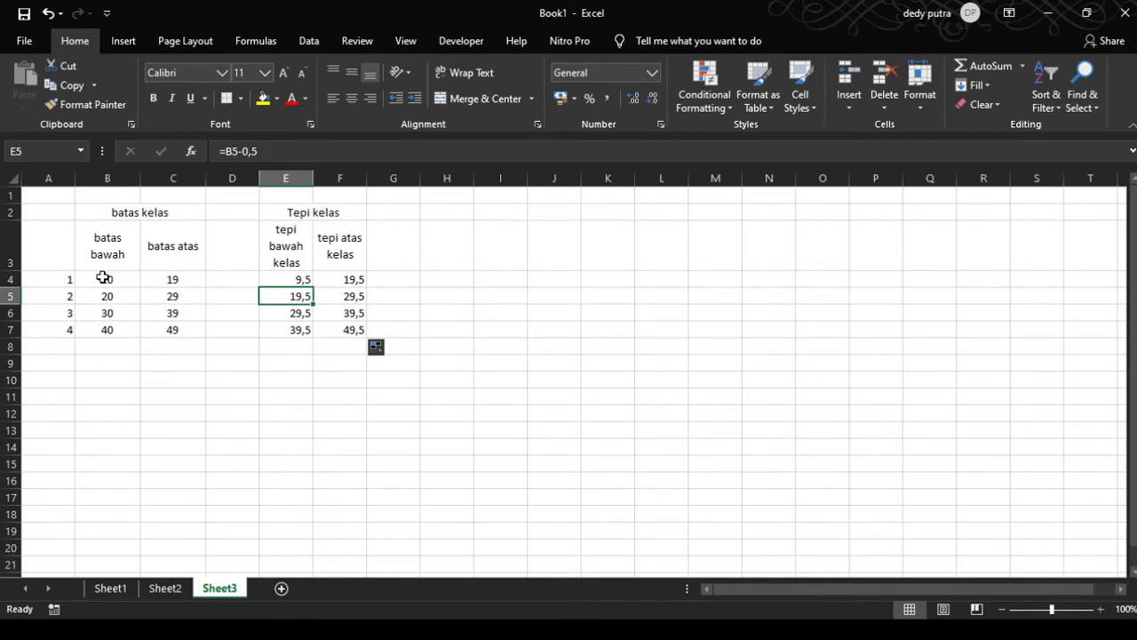
click(64, 280)
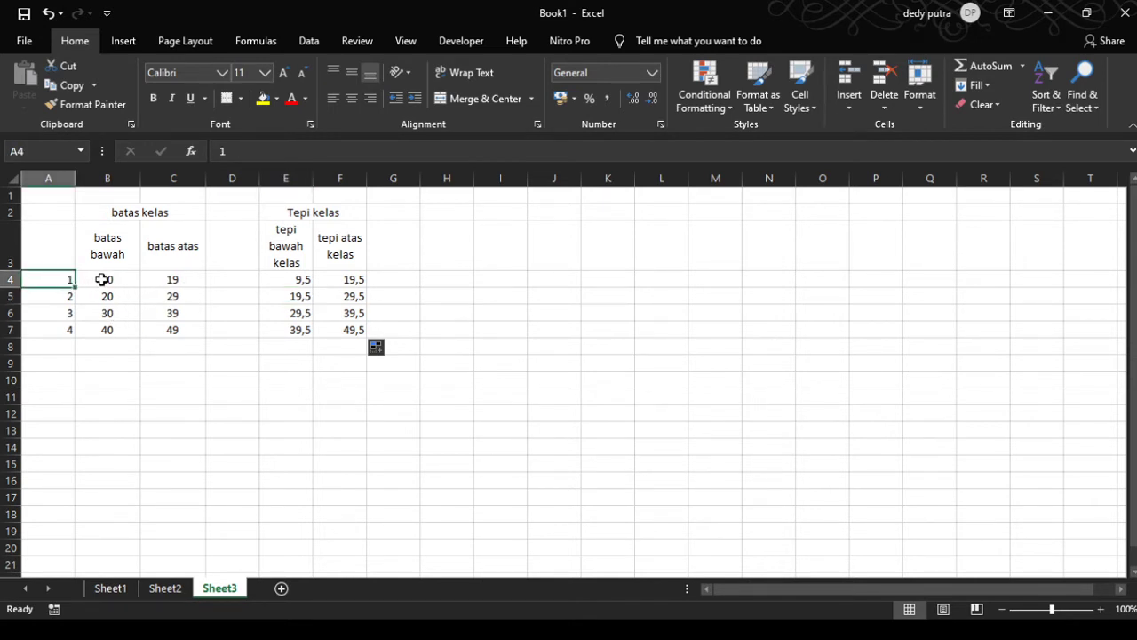
click(105, 279)
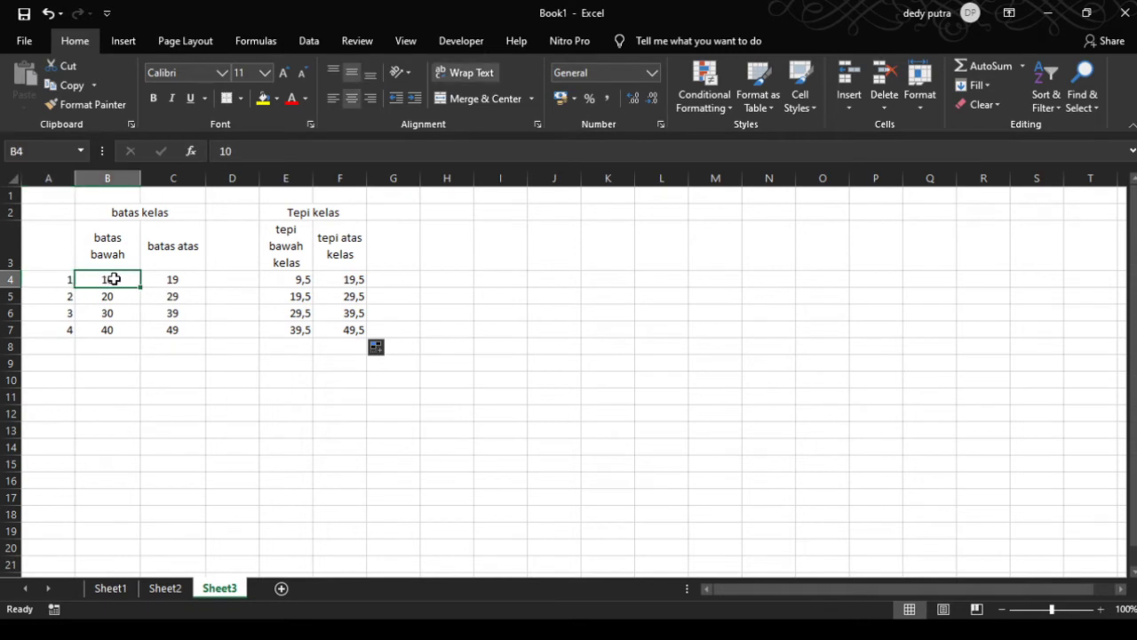
click(171, 277)
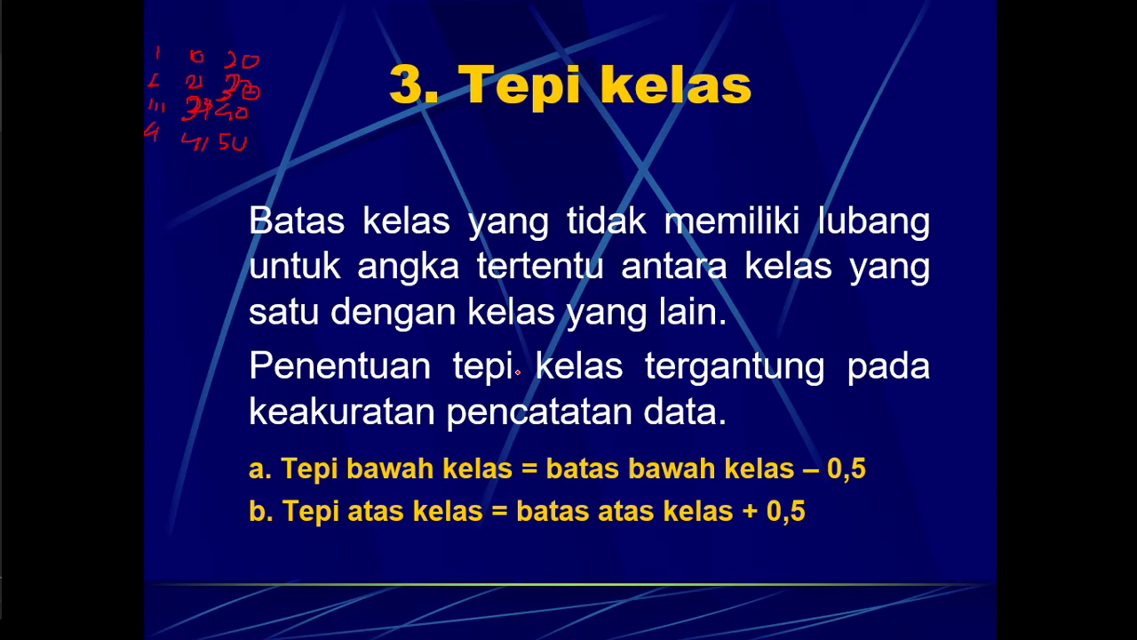
- Review the slideshow's "Titik tengah kelas" slide for the class midpoint formula and switch back to the Excel workbook
key(Right)
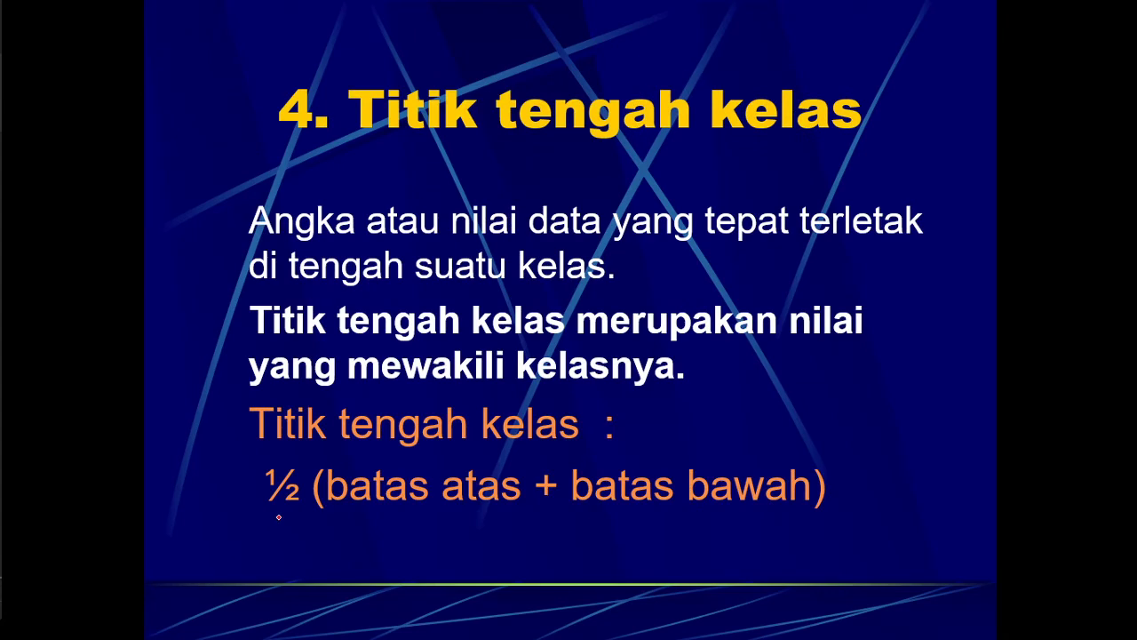
key(Left)
key(Right)
key(alt+Tab)
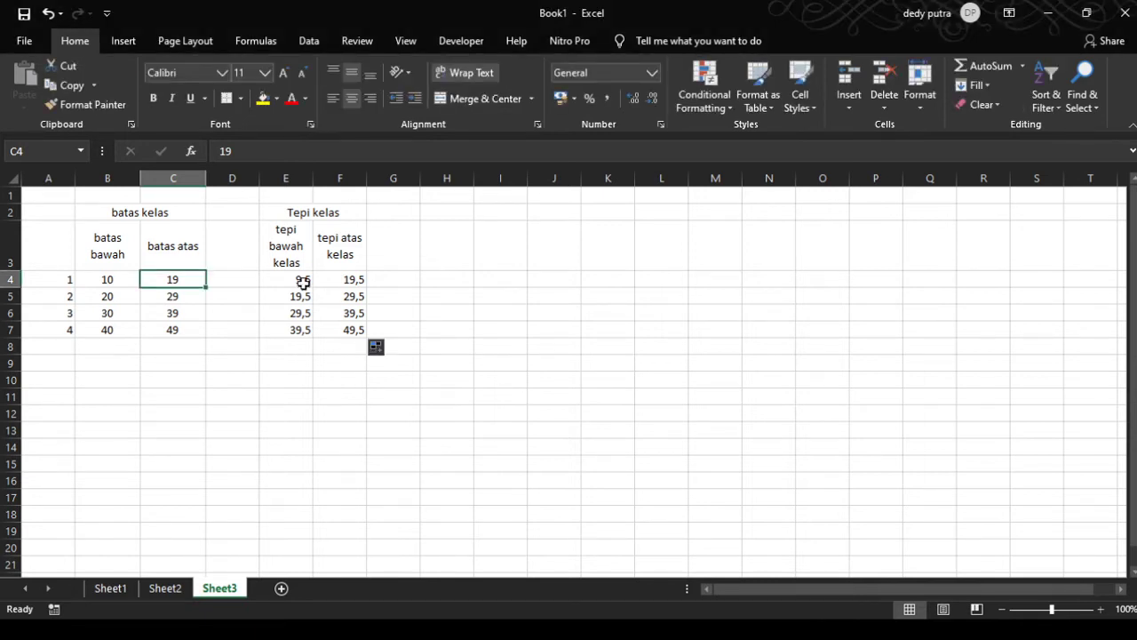
- Enter the column header "Nilai tengah" in D3, beside the batas atas header
click(222, 244)
text(N)
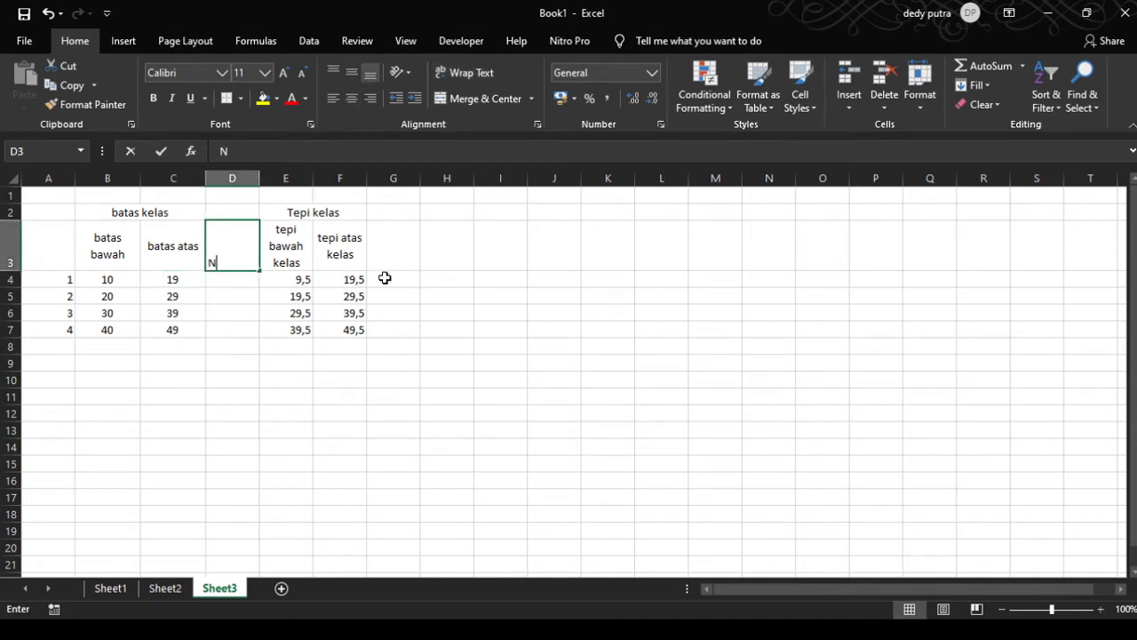
text(ilai)
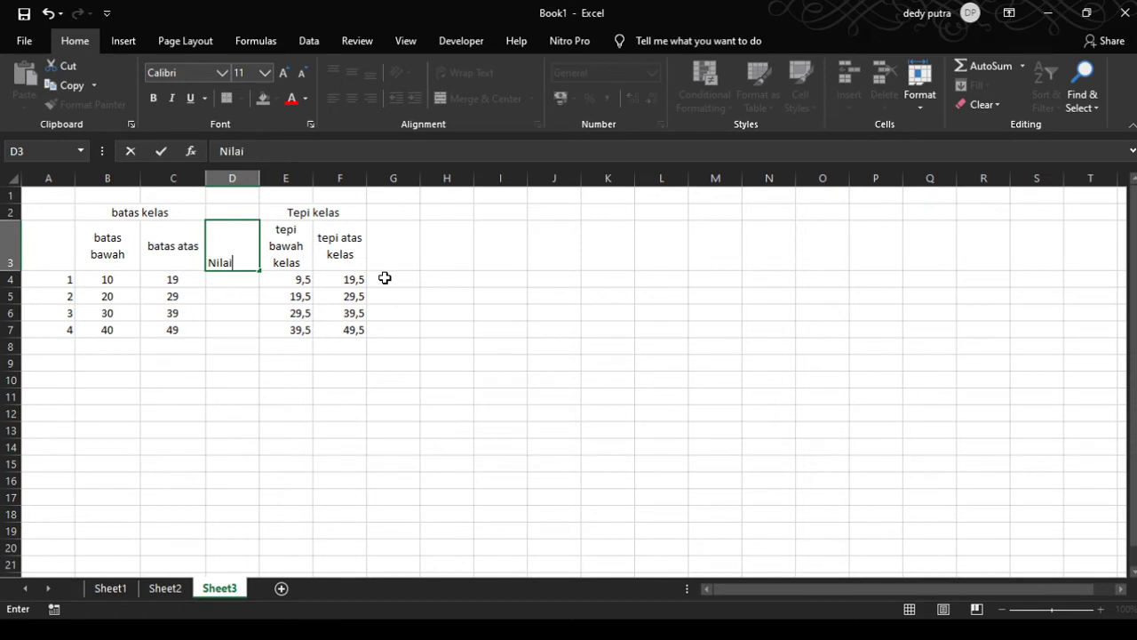
text( tengah)
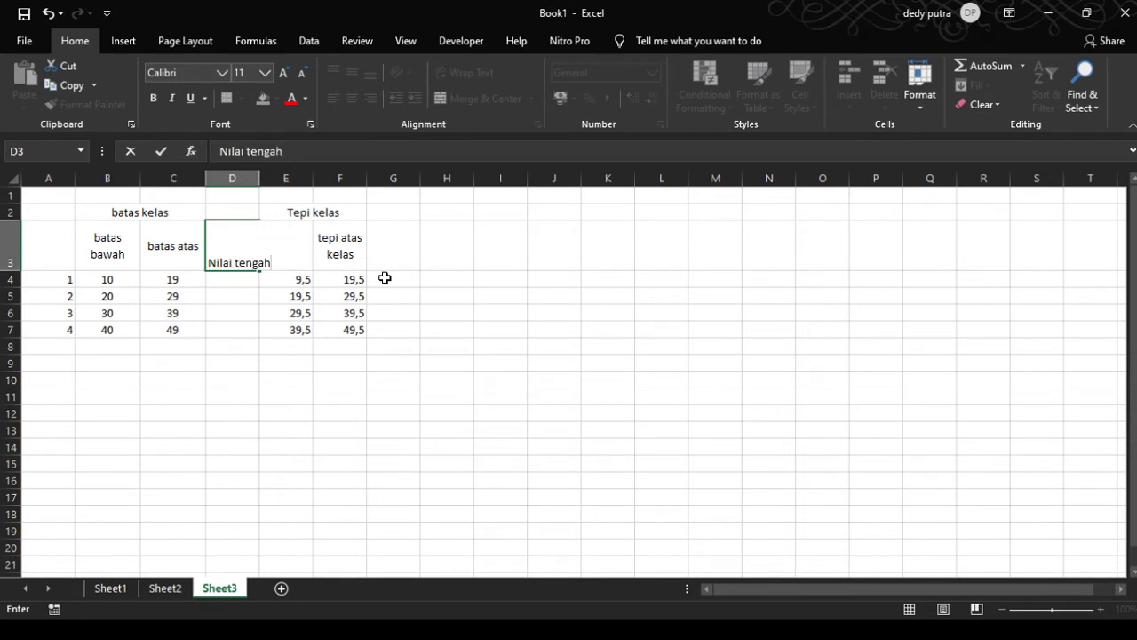
- Move the Tepi kelas table from E2:F7 so that it starts at H2
drag(290, 212, 358, 328)
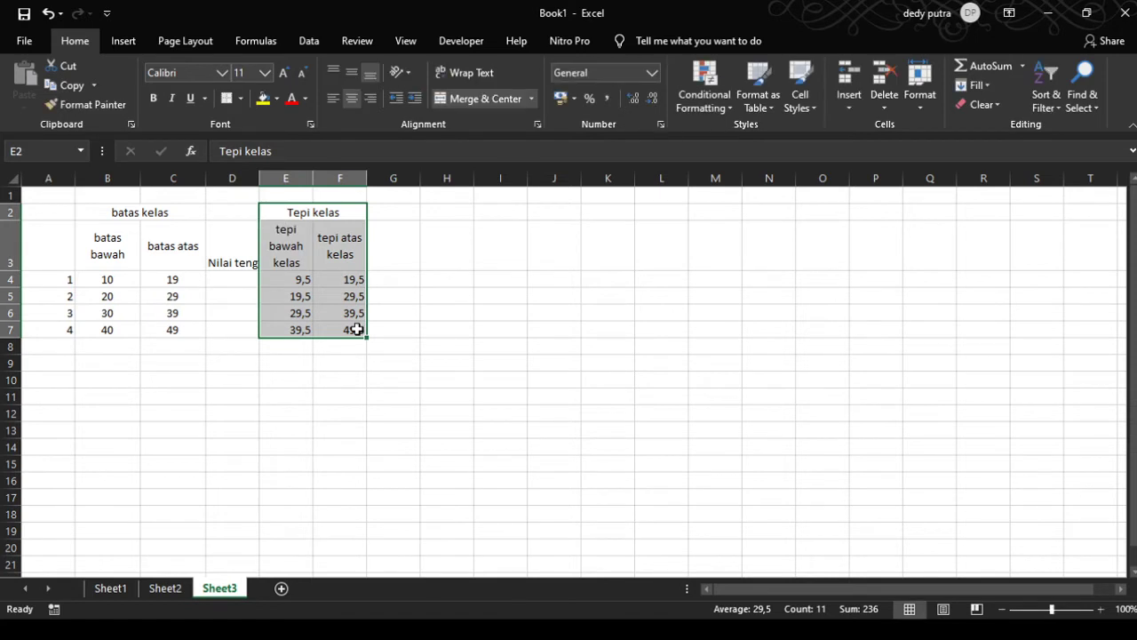
key(ctrl+c)
click(438, 212)
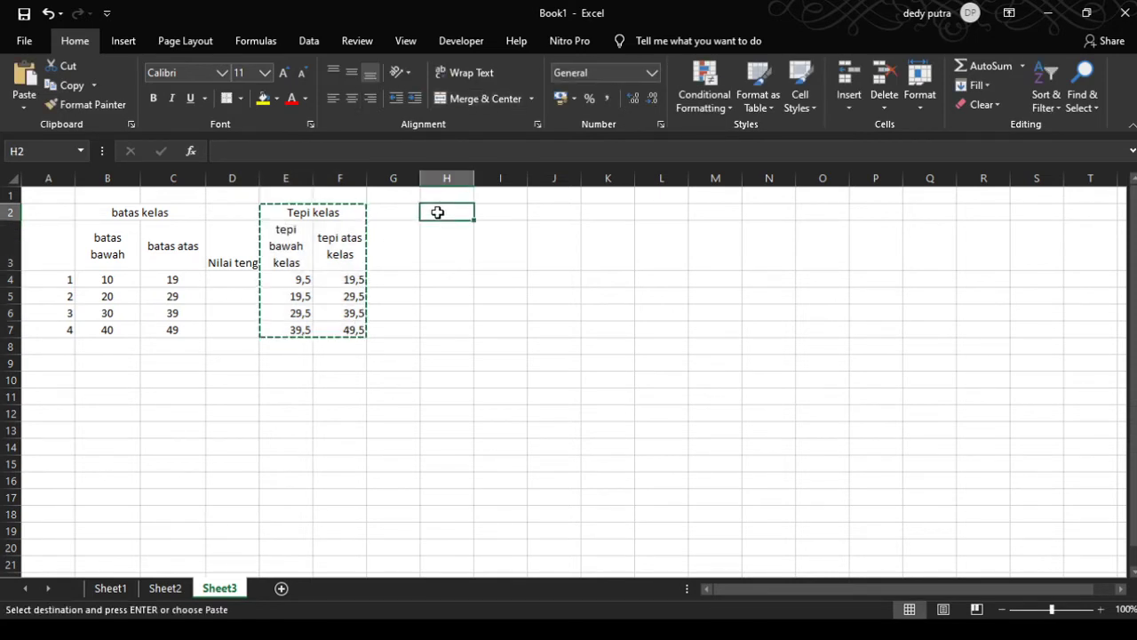
key(ctrl+v)
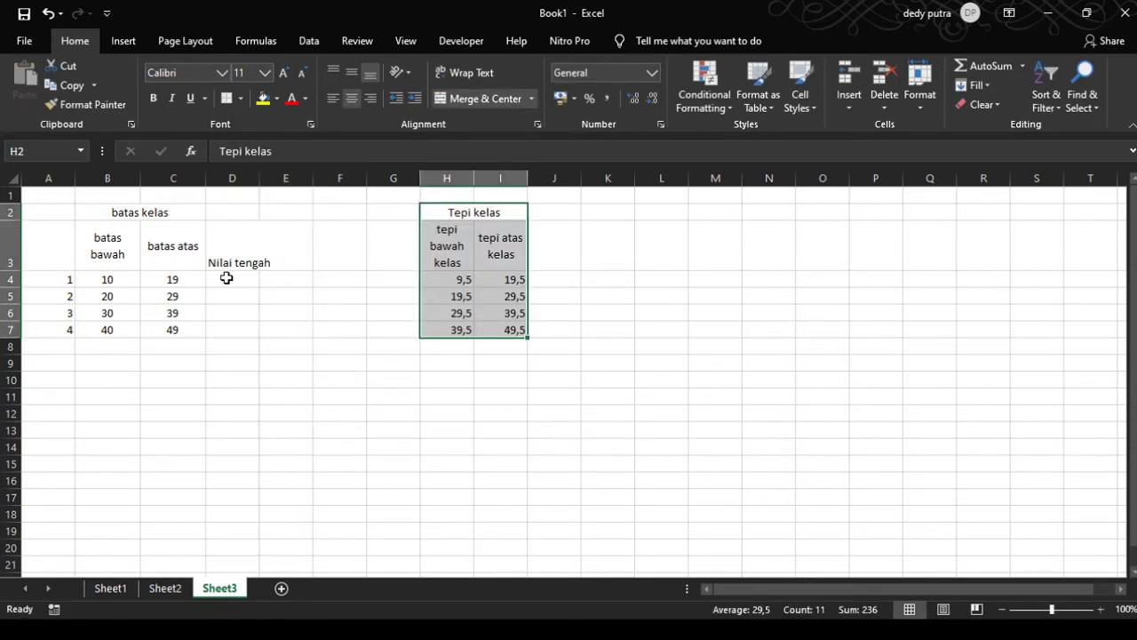
- Extend the header in D3 to read "Nilai tengah kelas"
click(252, 226)
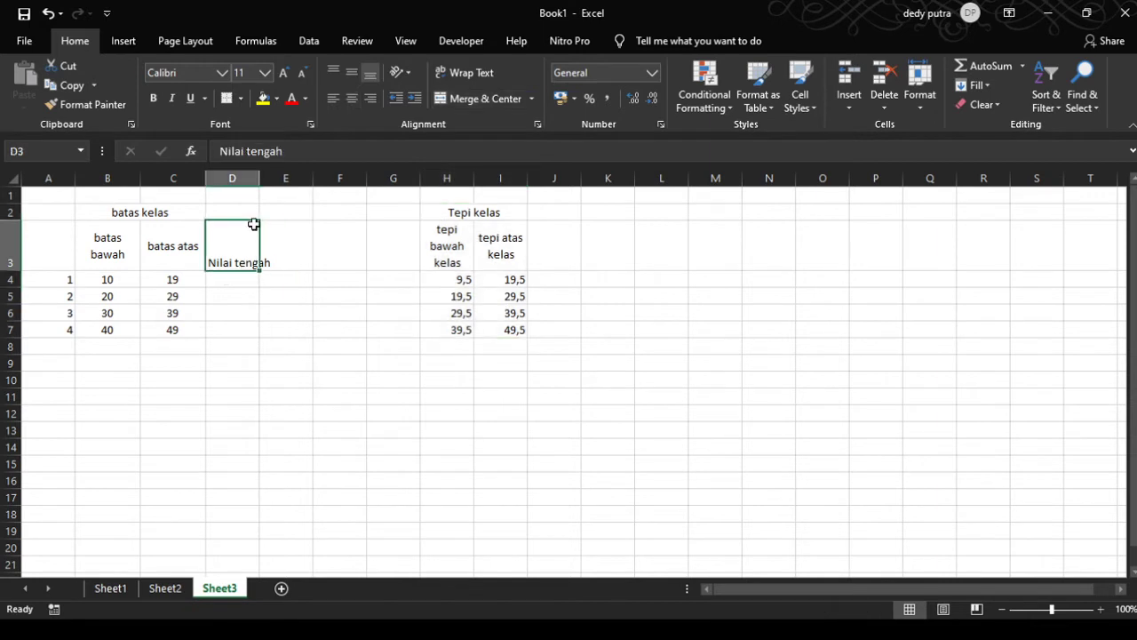
click(288, 150)
text(kelas)
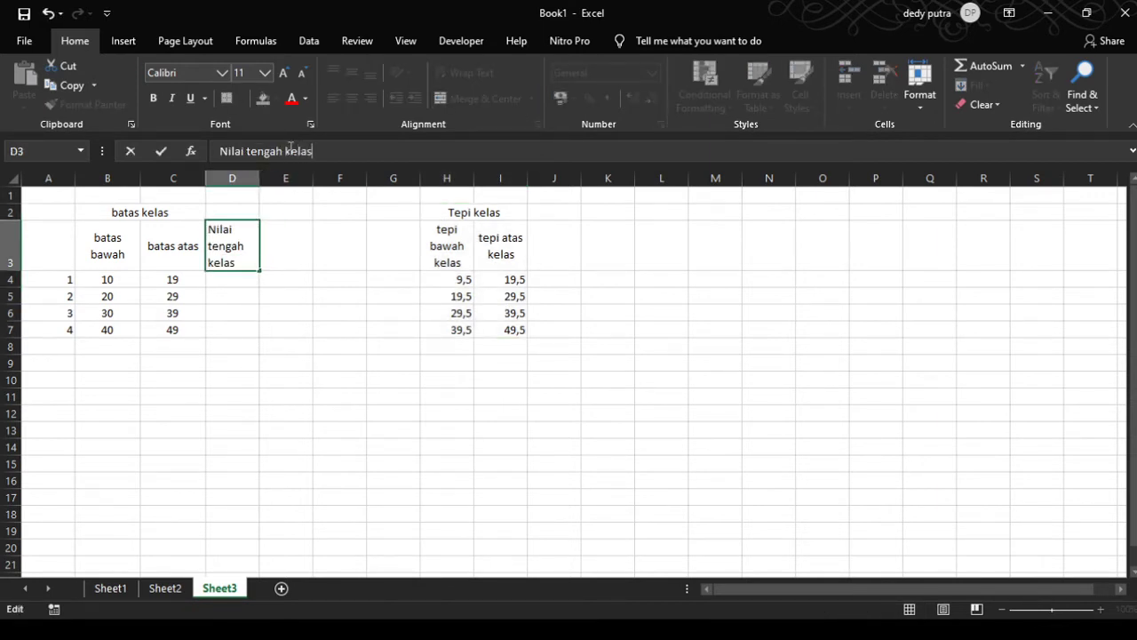
- Enter the class midpoint formula =0,5*(C4+B4) in D4 and fill it down to D7
click(225, 282)
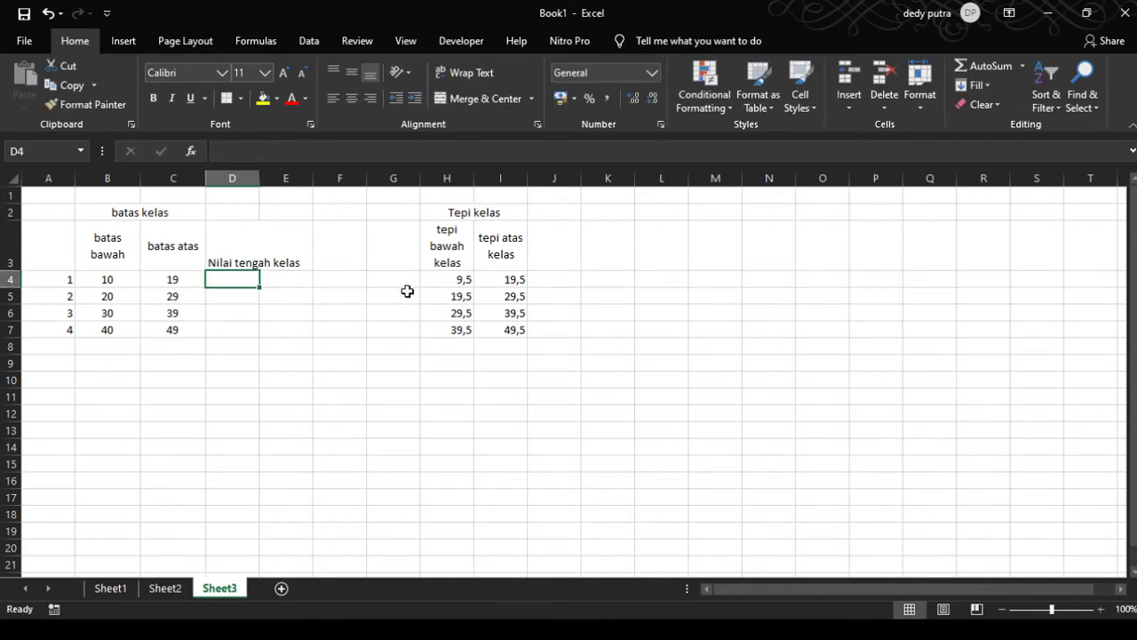
text(=)
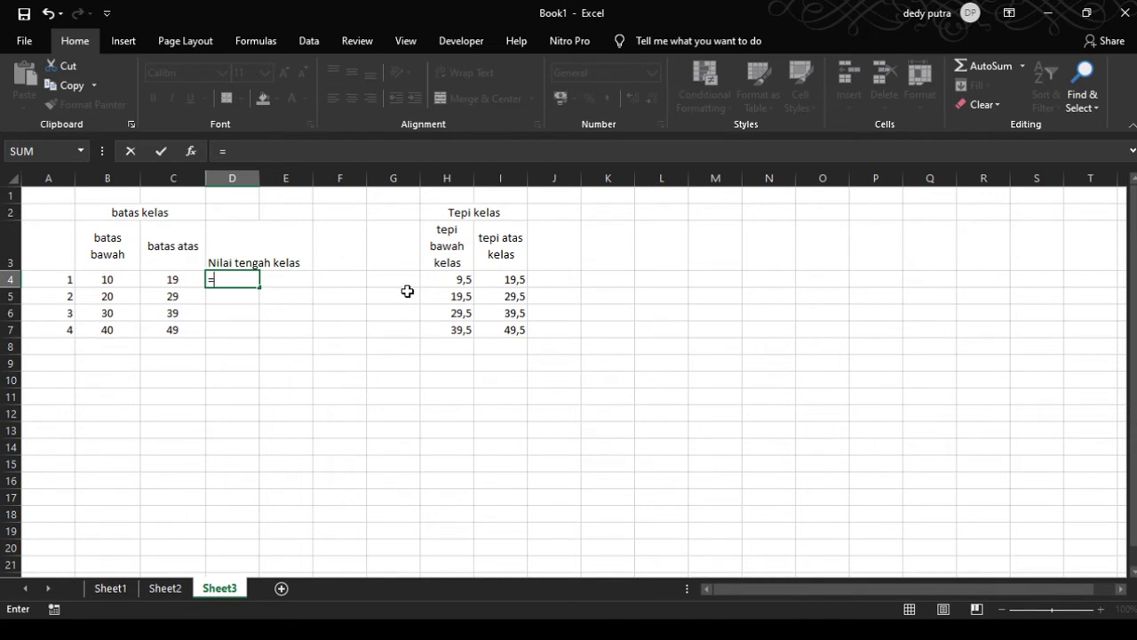
text(0,5)
text(*()
click(153, 279)
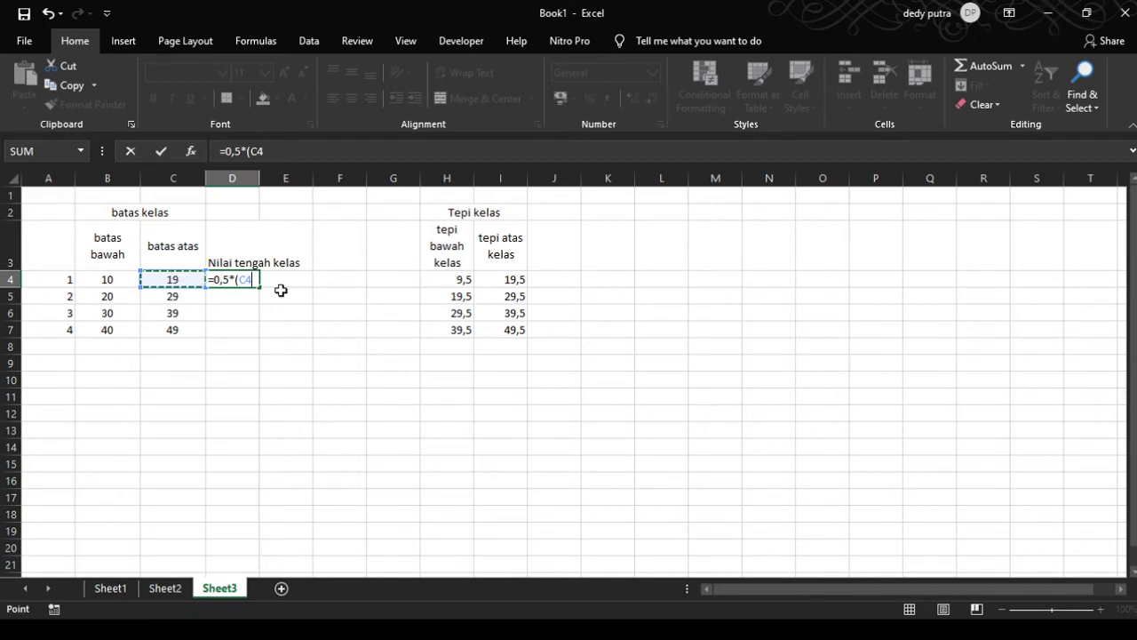
text(+)
click(114, 279)
text())
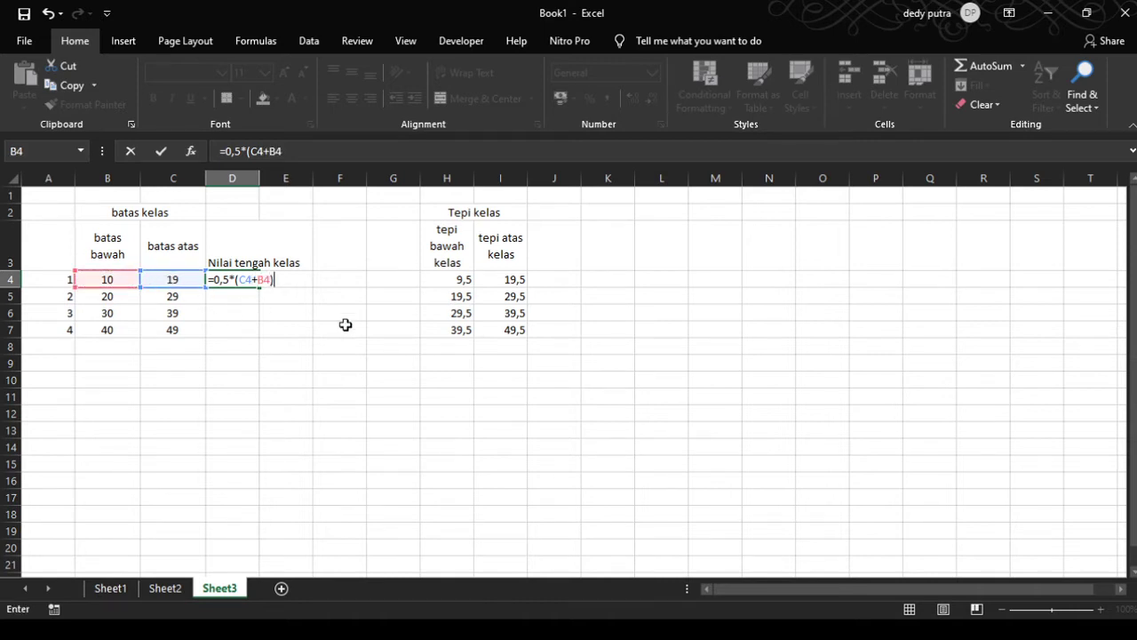
key(Return)
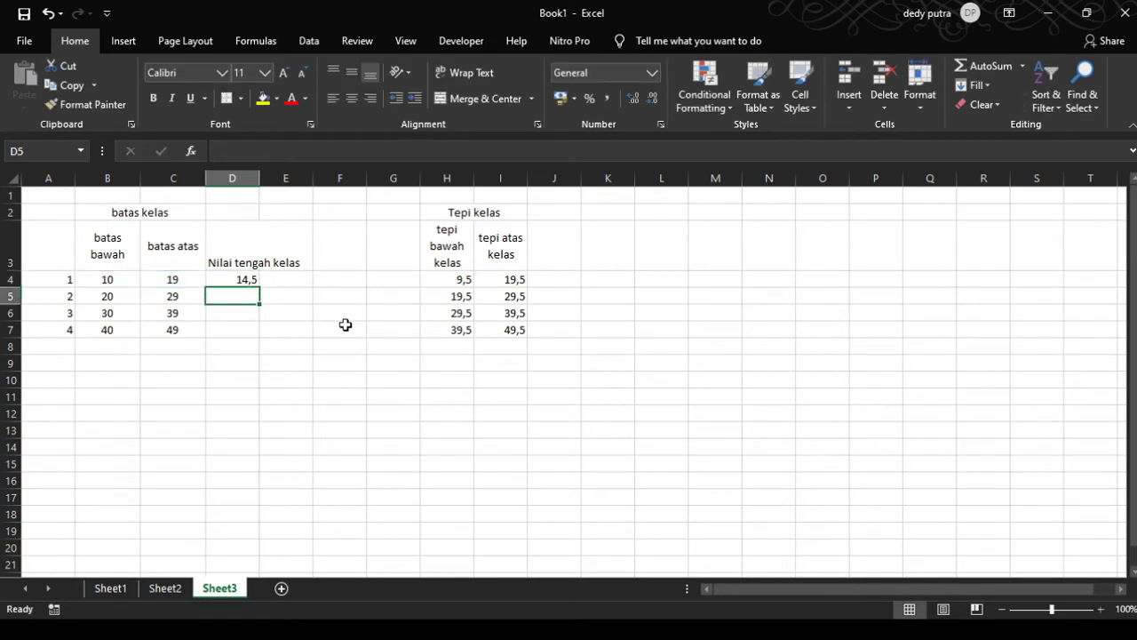
click(244, 282)
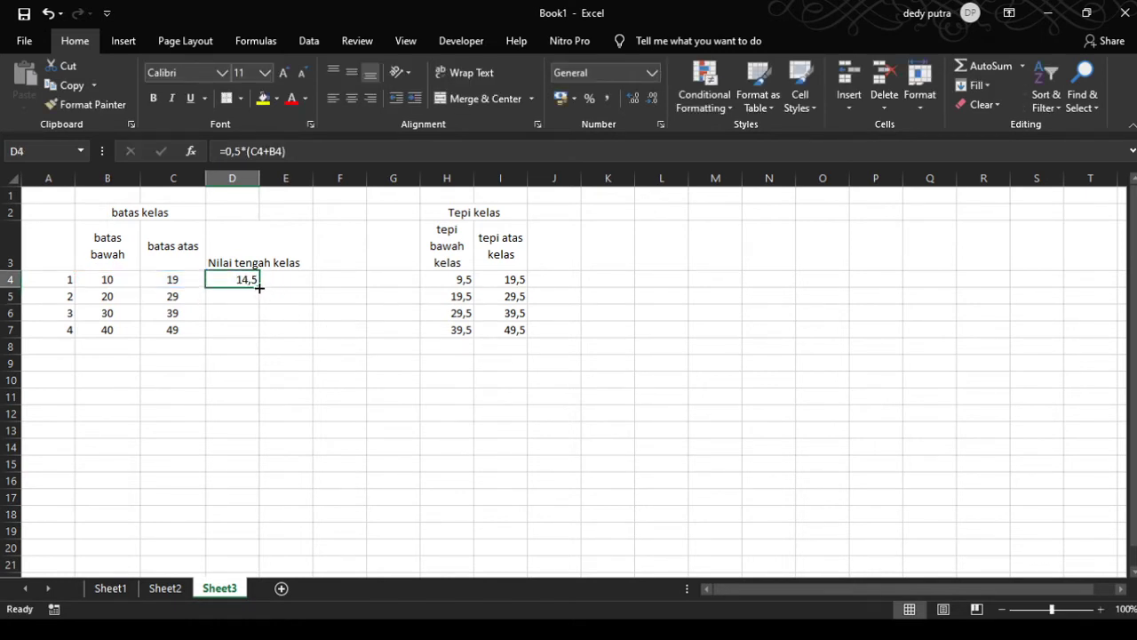
drag(259, 288, 257, 337)
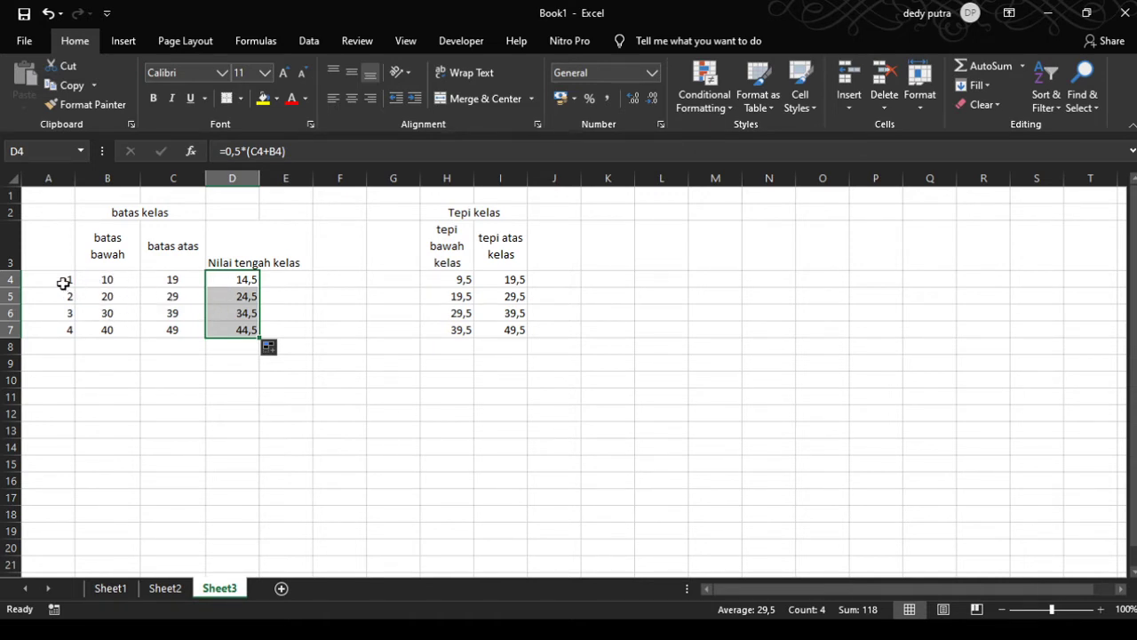
click(237, 281)
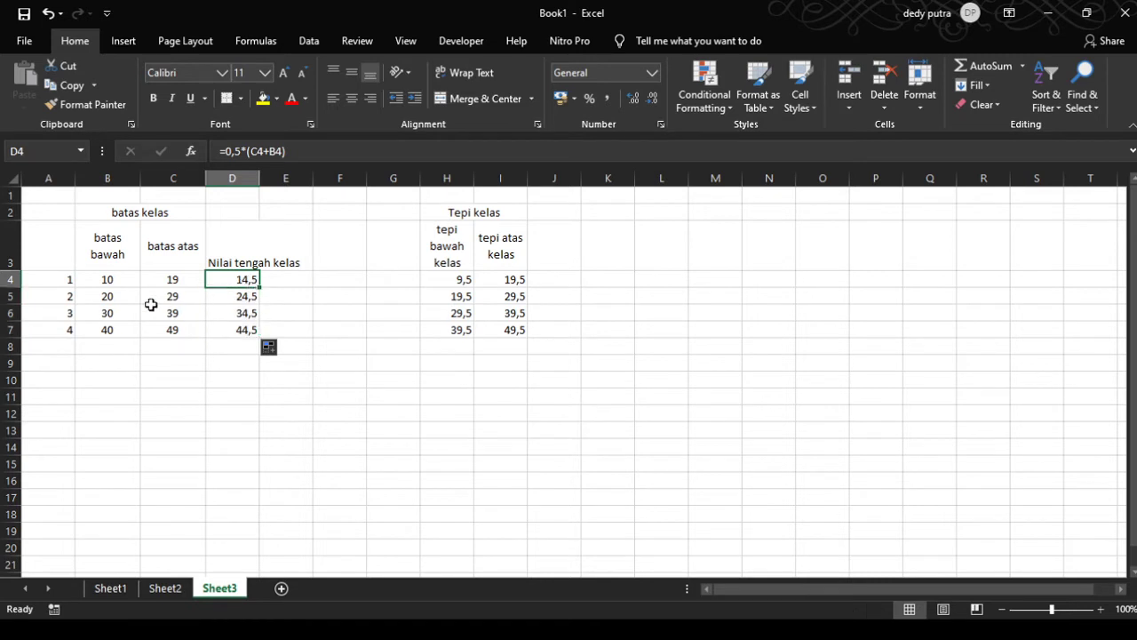
click(63, 299)
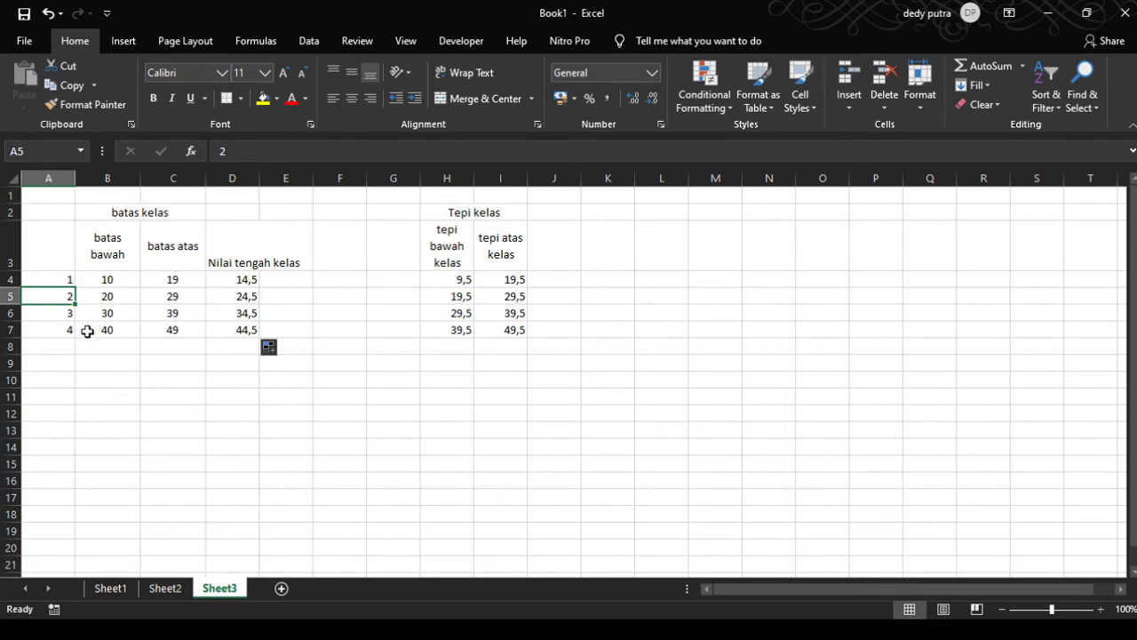
click(64, 313)
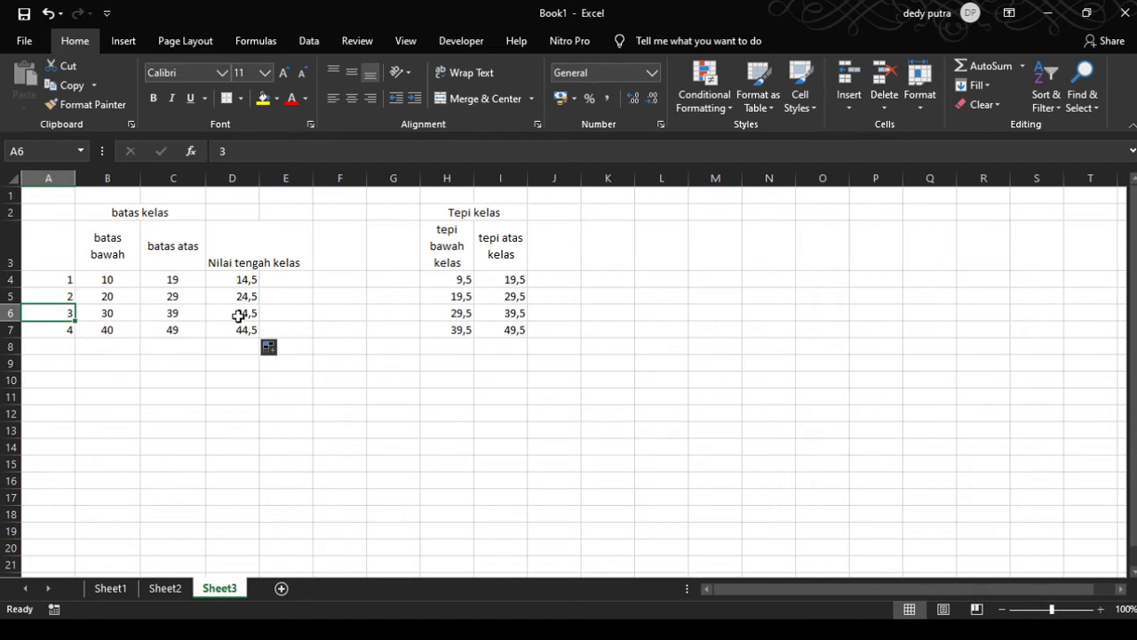
click(286, 281)
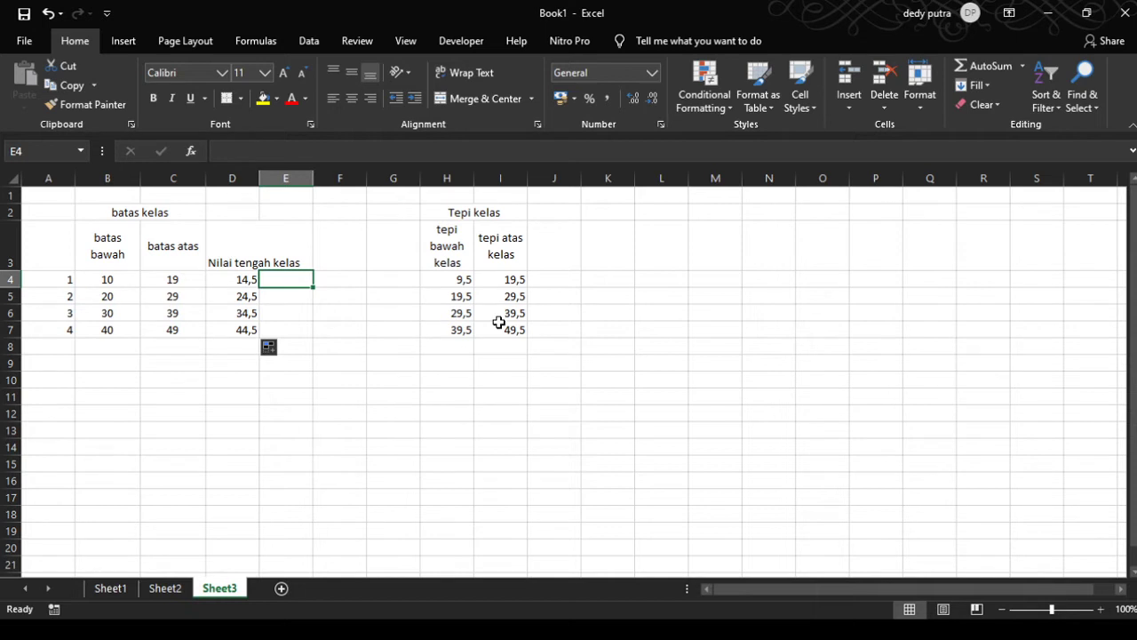
click(317, 317)
click(288, 280)
double_click(297, 281)
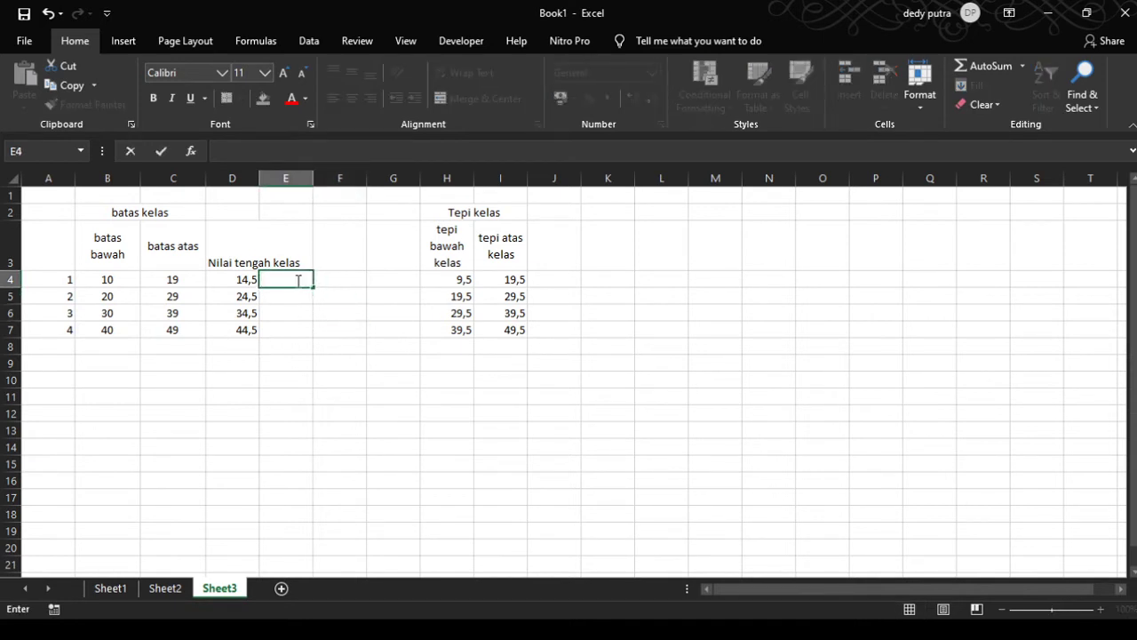
- Check the first class midpoint against its limits with the temporary formula =D4*2 in E4, and clear that cell
text(=)
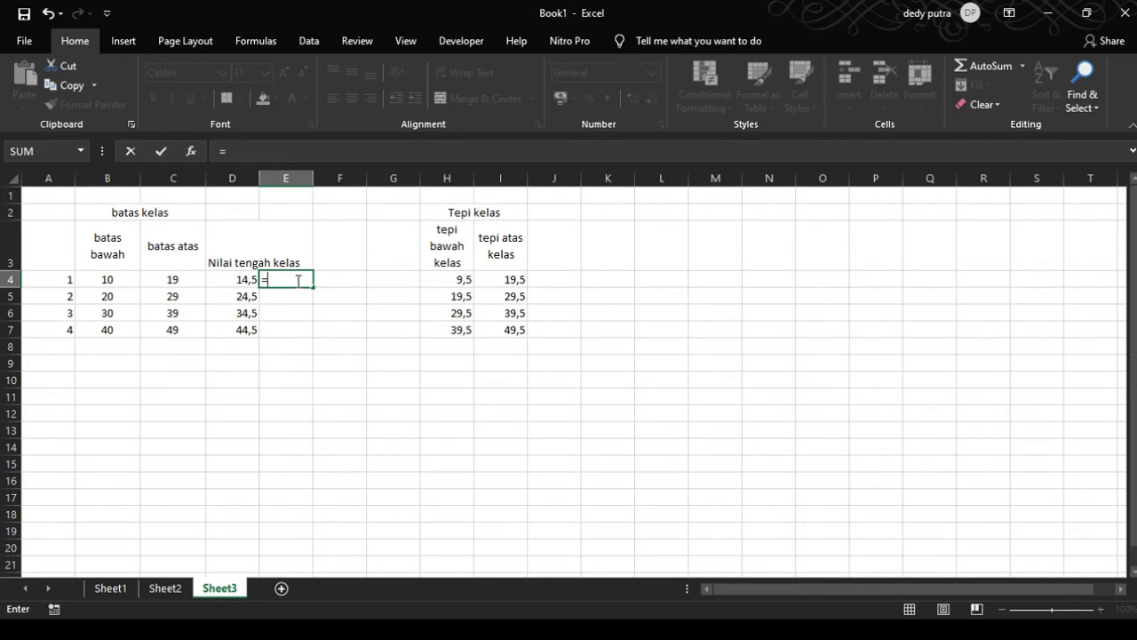
click(244, 279)
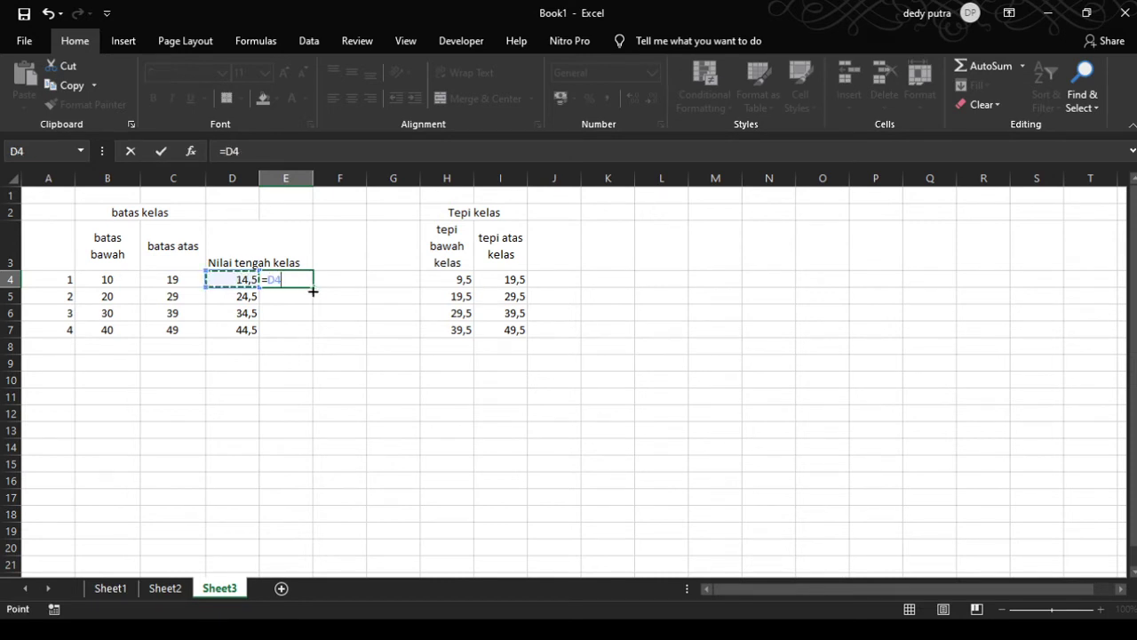
text(*2)
key(Return)
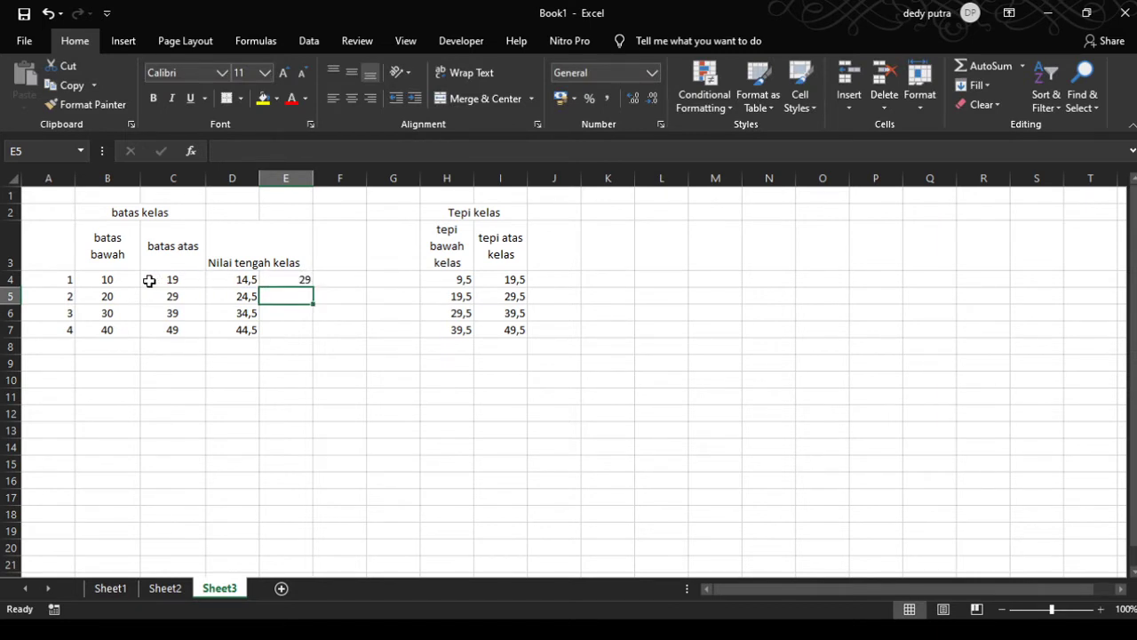
click(117, 281)
click(163, 285)
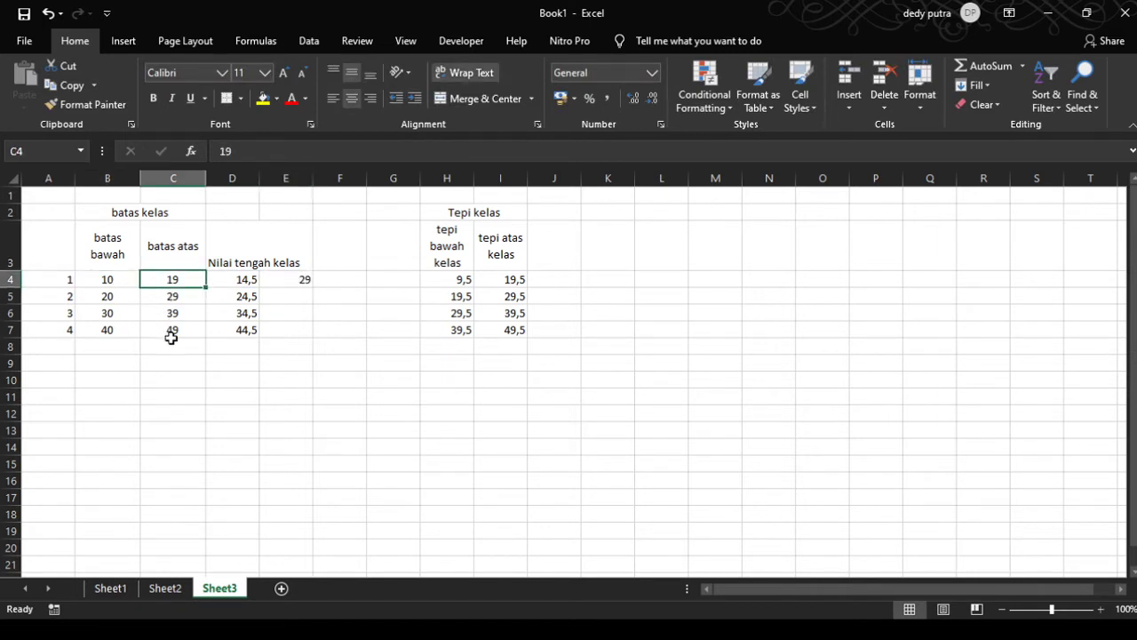
click(307, 278)
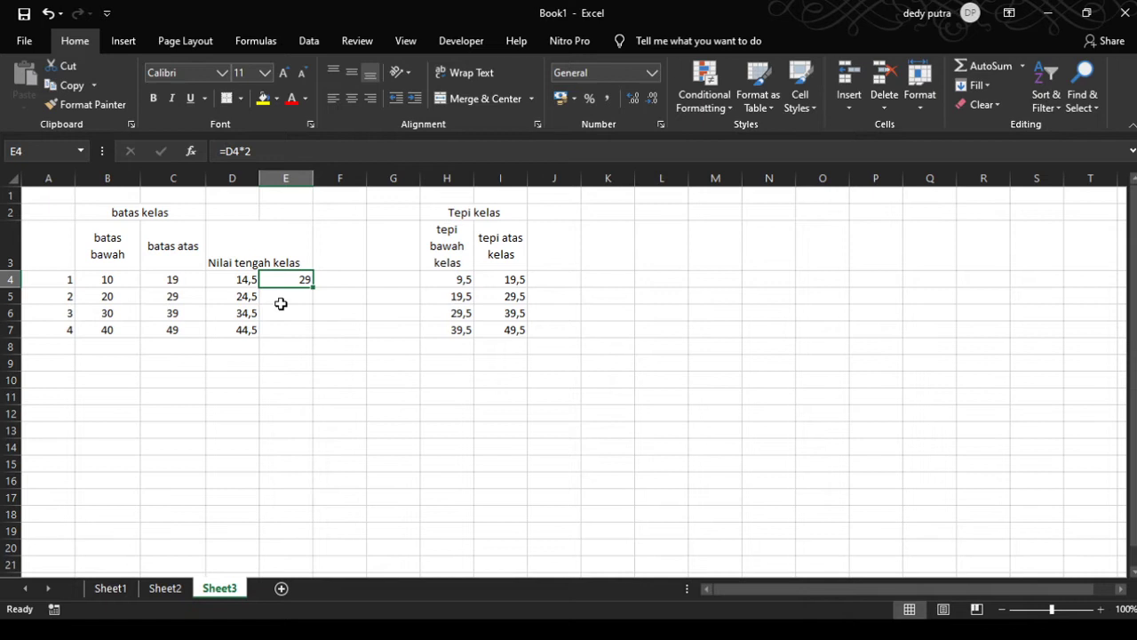
key(Delete)
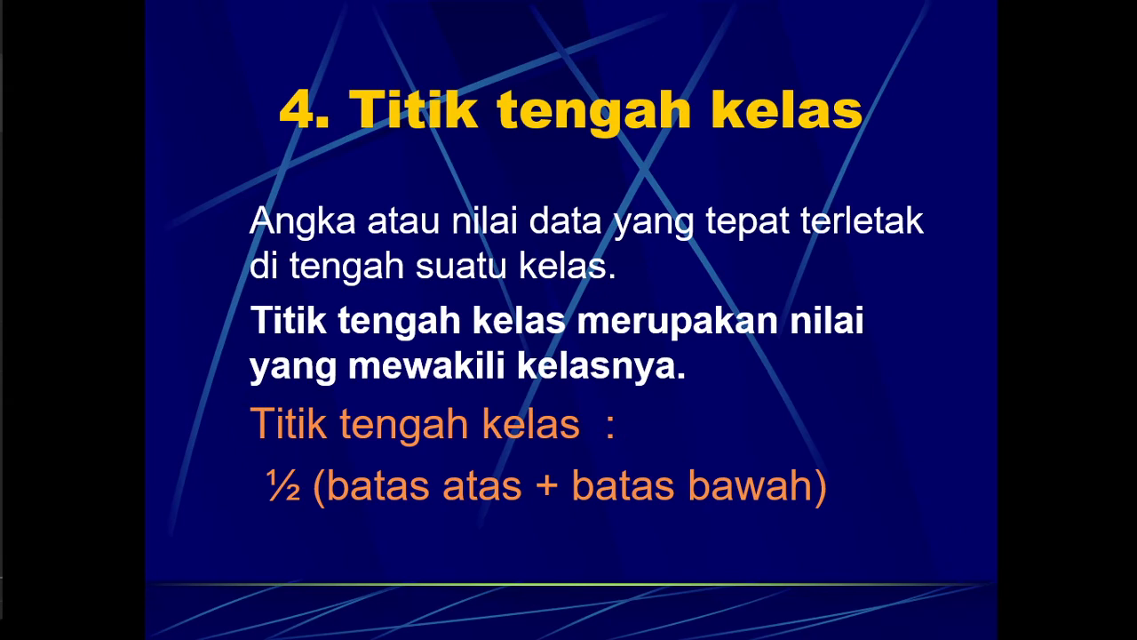
- Advance the slide show to the "5. Interval kelas" slide in PowerPoint
key(Right)
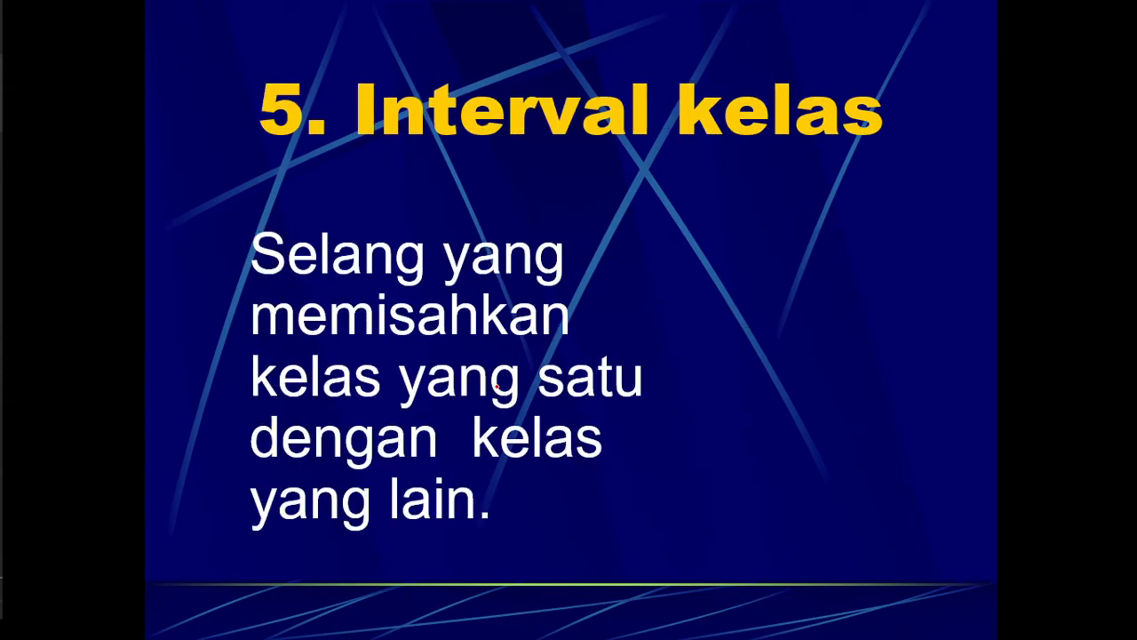
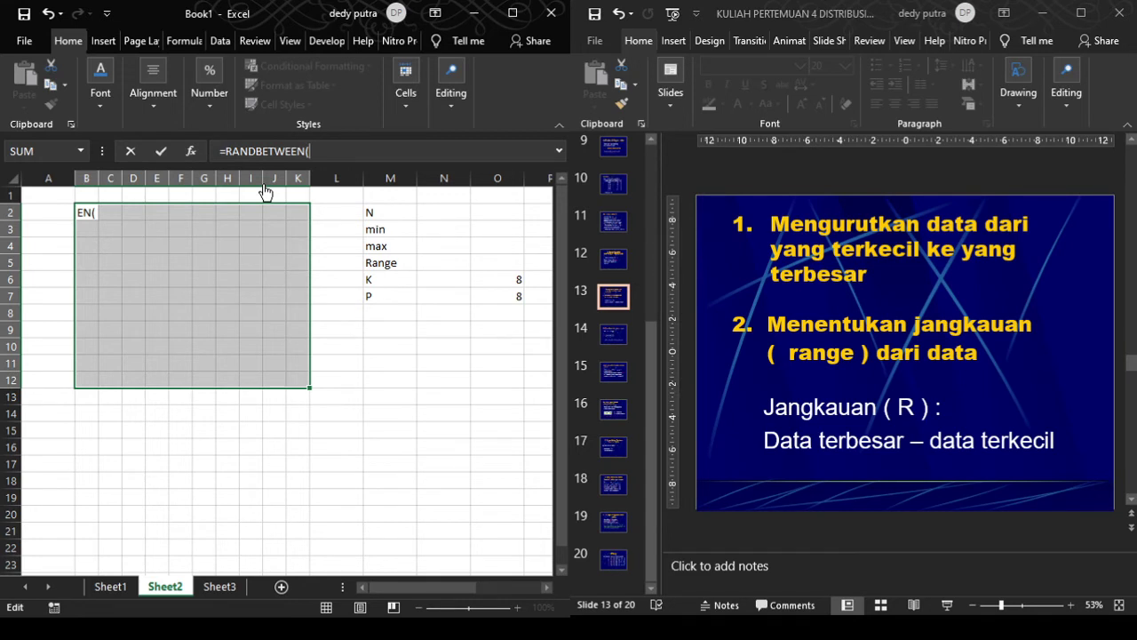
- Fill B2:K12 on Sheet2 in Excel with random numbers using =RANDBETWEEN(50;120)
text(50;120))
key(ctrl+Return)
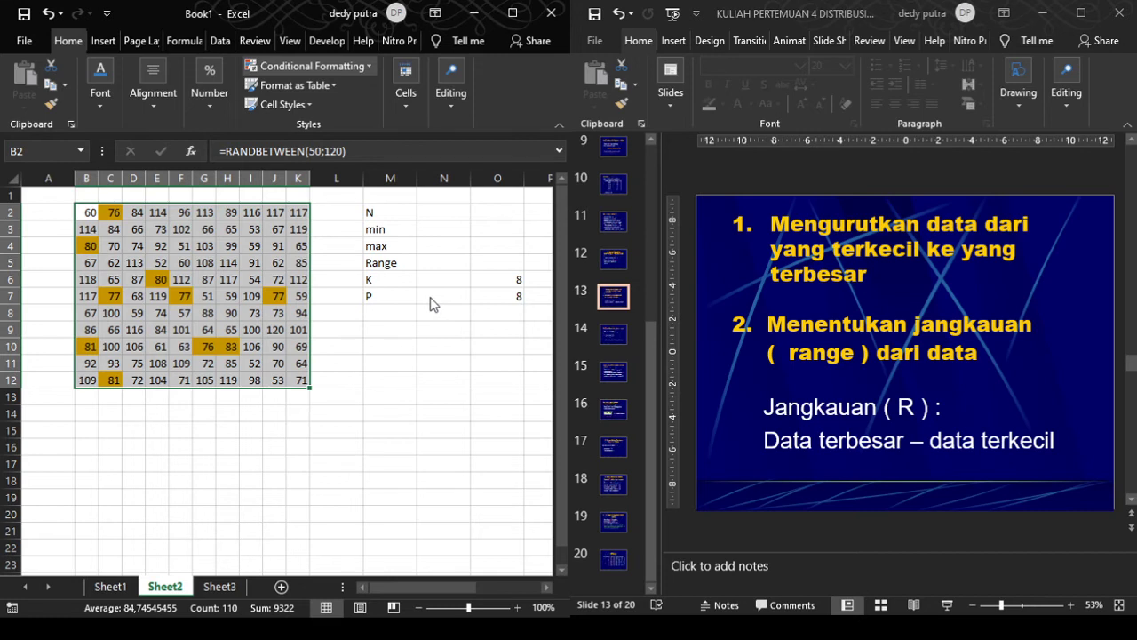
click(251, 313)
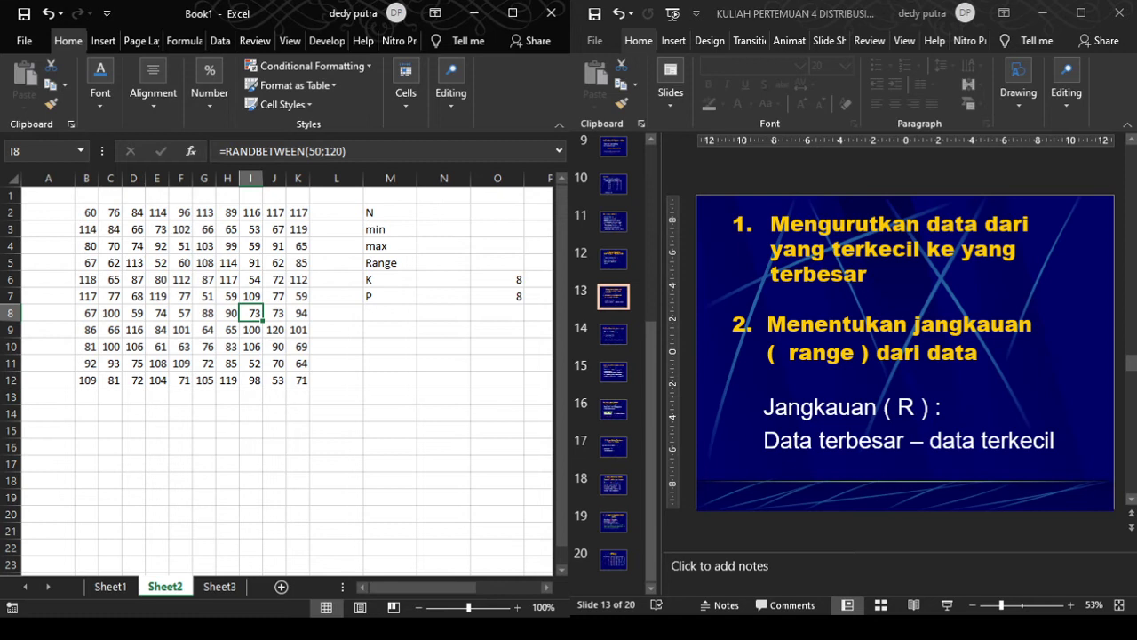
- Clear the leftover values in O6:O7, in the K and P rows
click(916, 234)
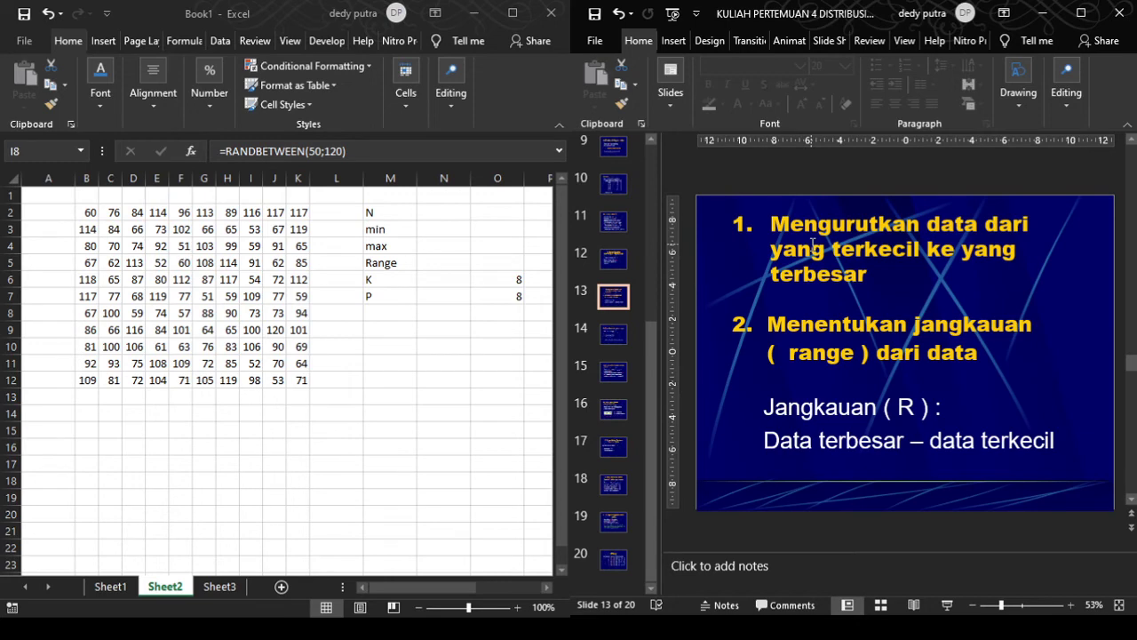
drag(511, 280, 511, 295)
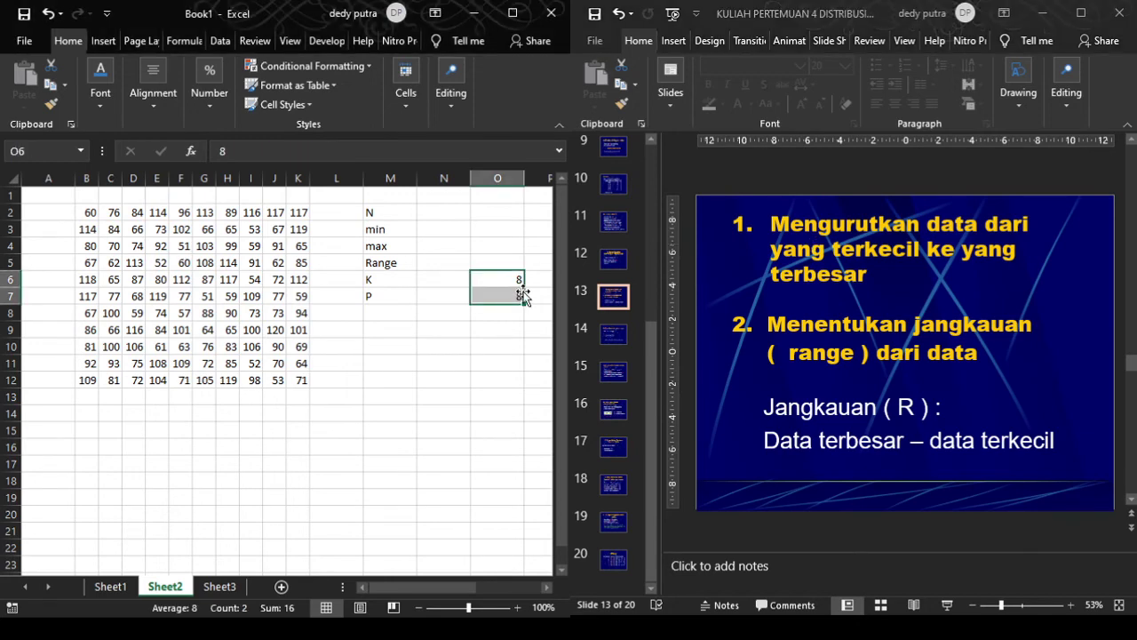
key(Delete)
- Review slides 11 and 12 in PowerPoint and return to slide 13 on sorting the data and determining the range
click(794, 215)
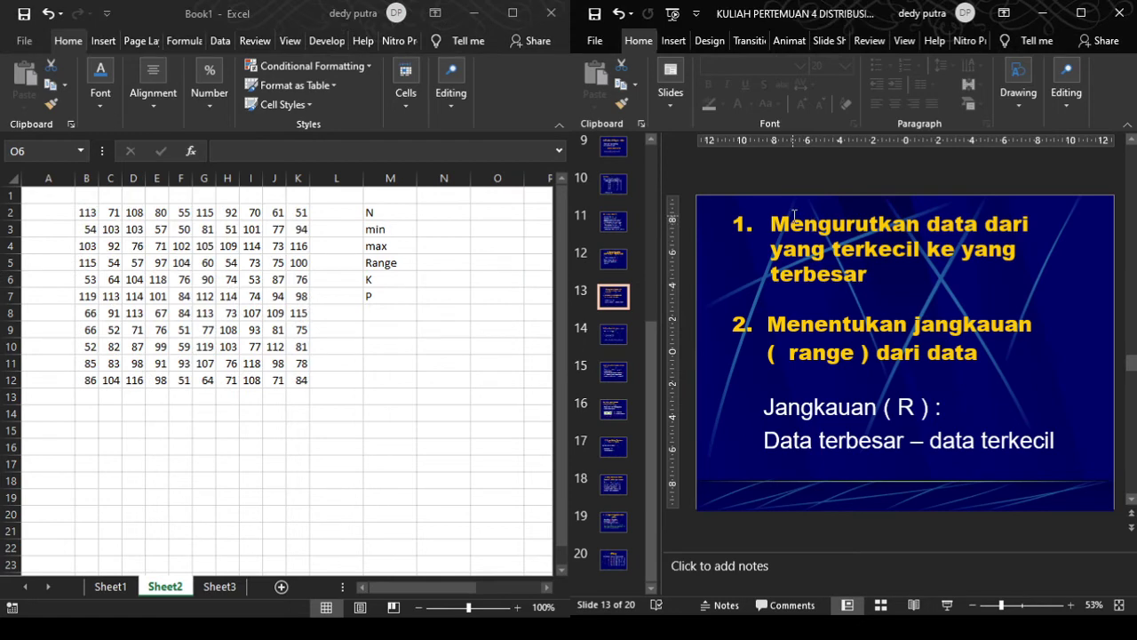
click(626, 240)
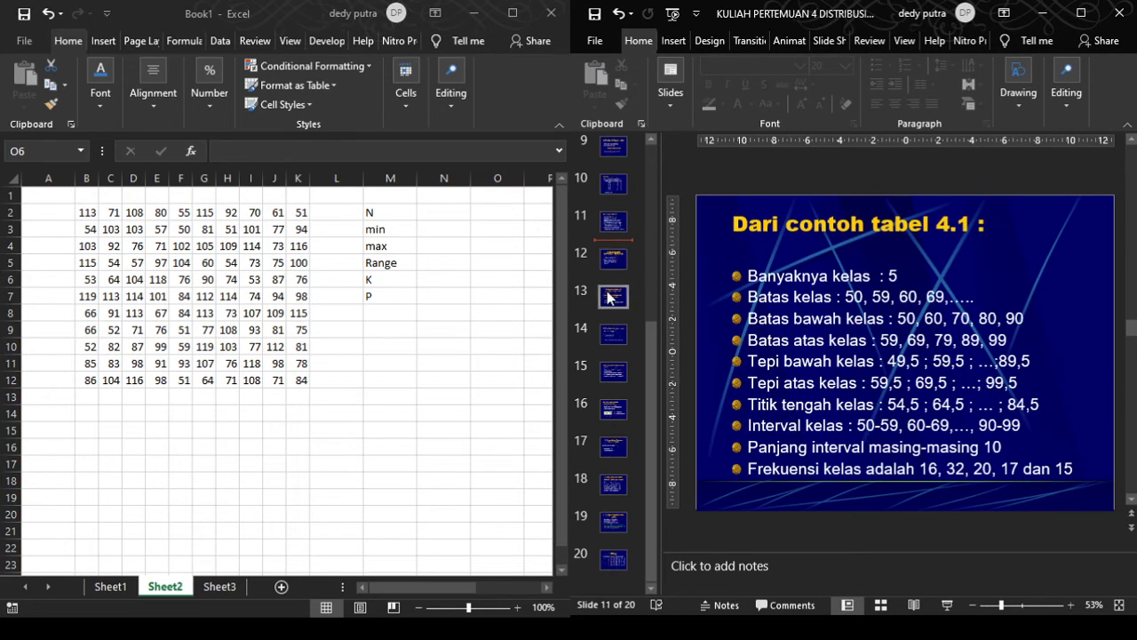
click(618, 267)
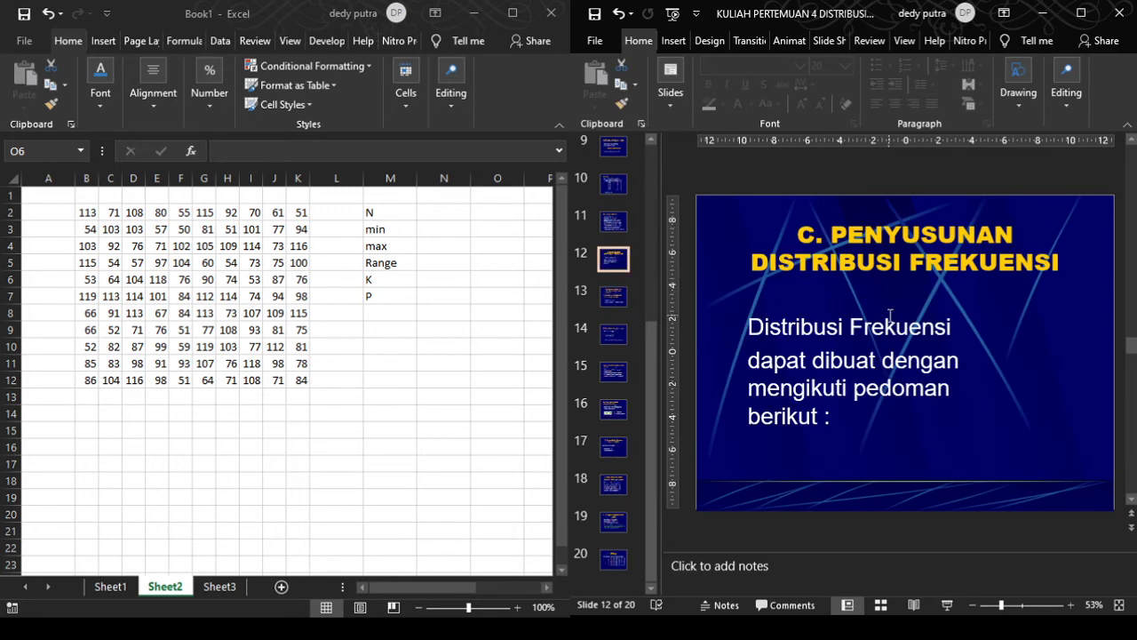
click(621, 304)
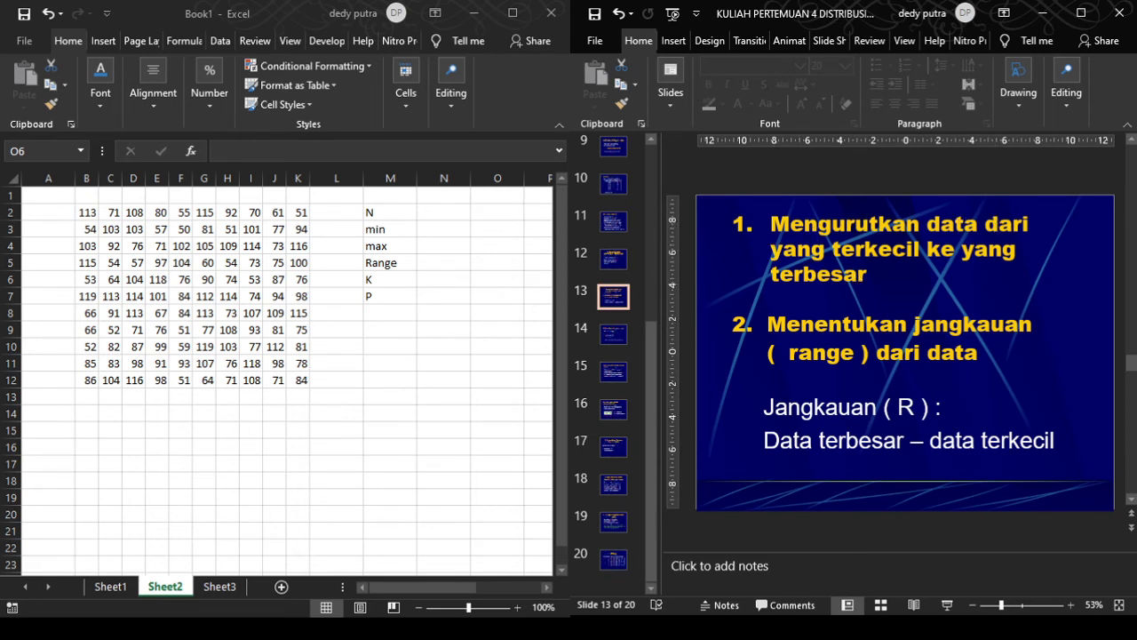
click(86, 213)
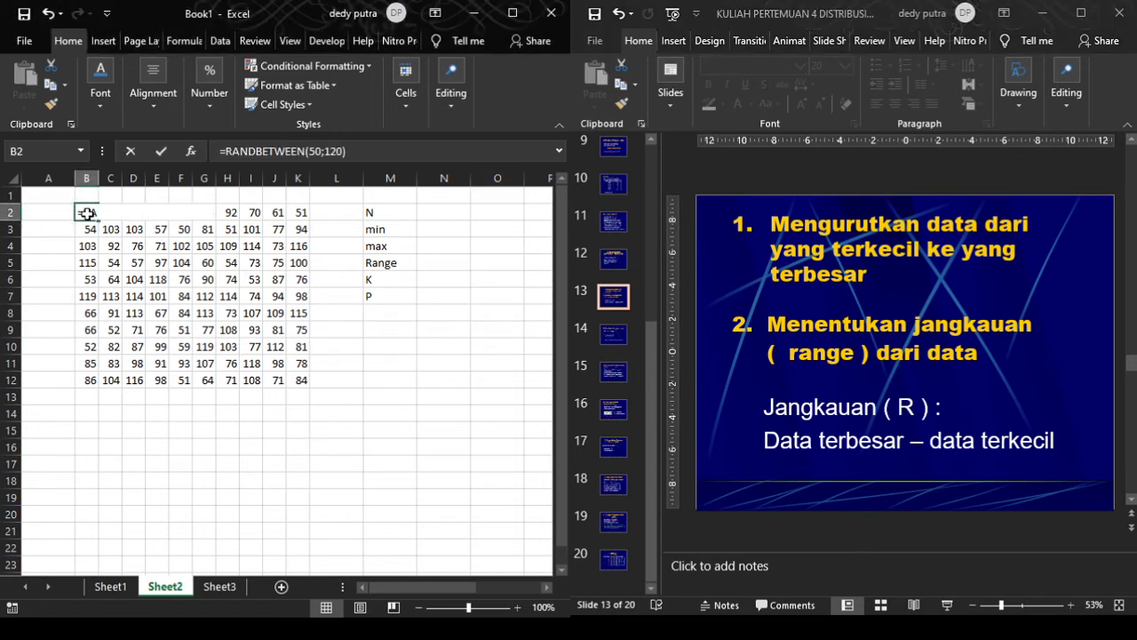
double_click(86, 213)
drag(320, 308, 182, 248)
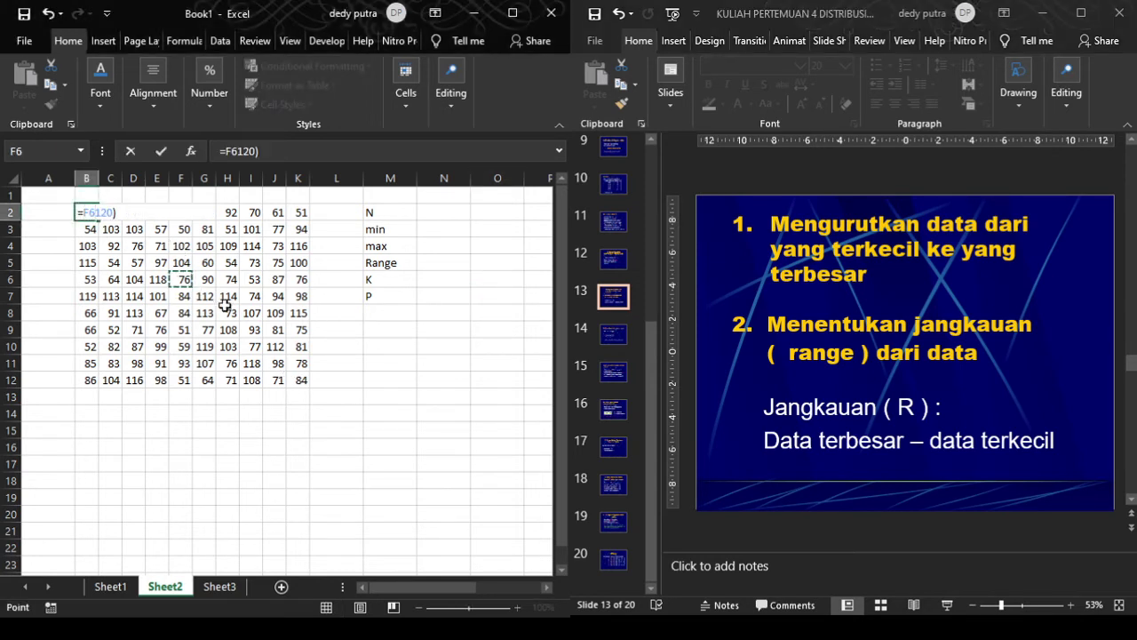
key(Escape)
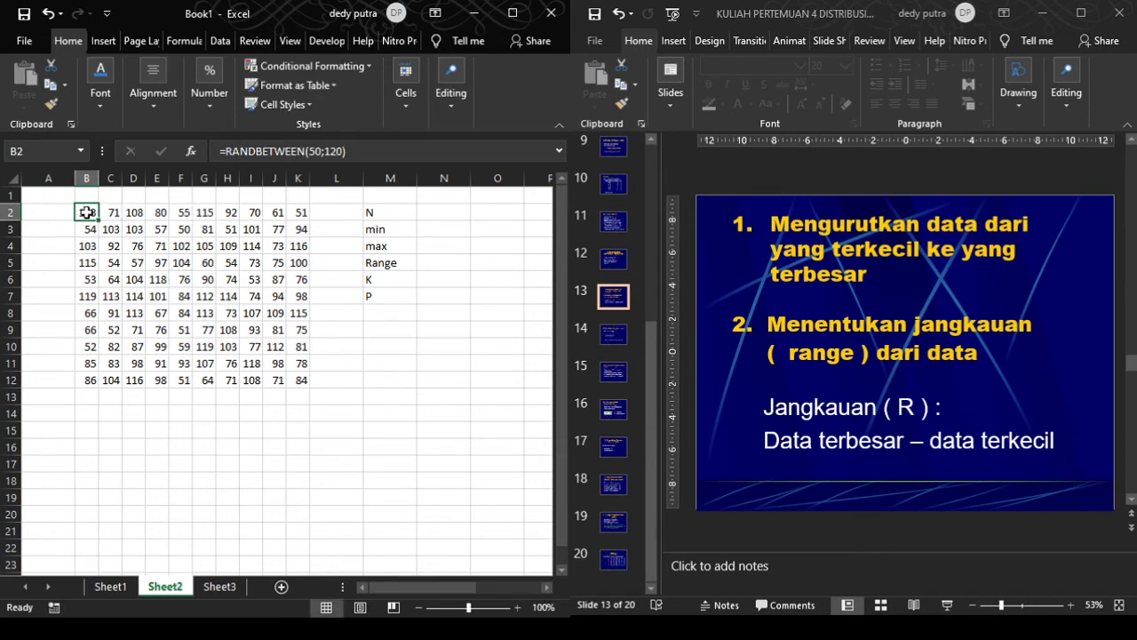
- Replace the random-number formulas in B2:K12 with fixed values by copying the range and pasting it over itself as values
drag(86, 212, 296, 377)
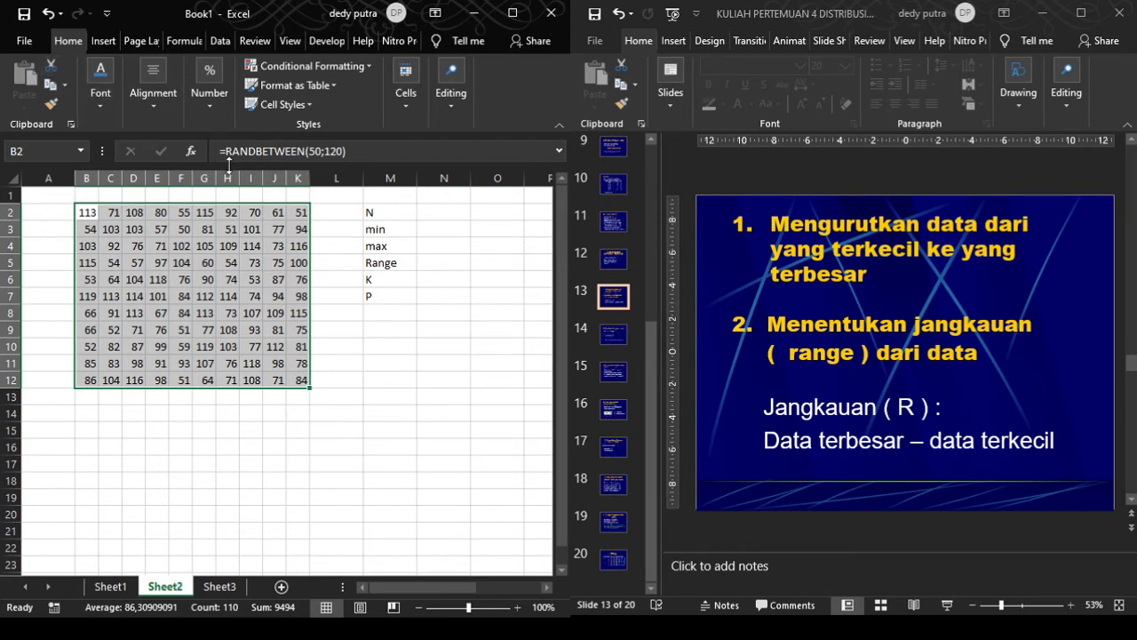
key(ctrl+c)
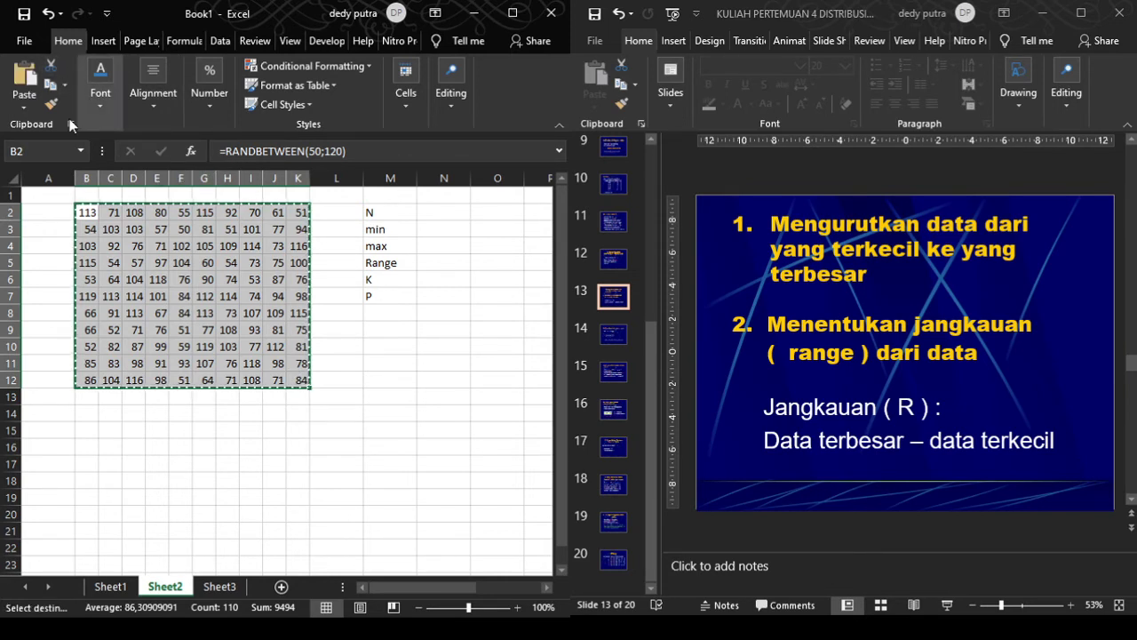
click(16, 108)
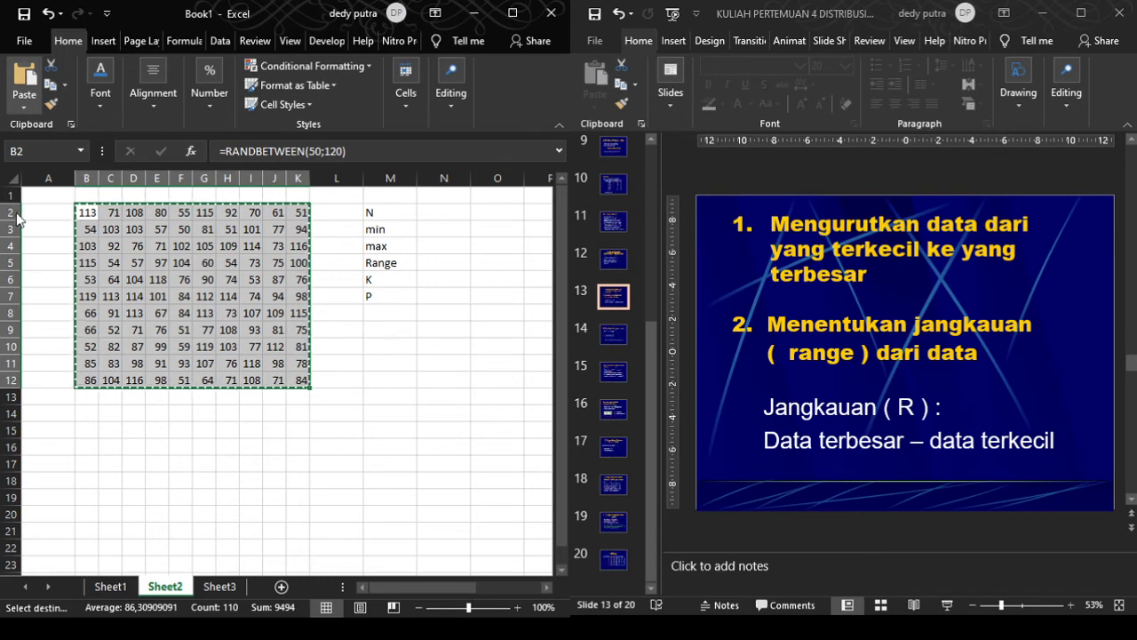
click(407, 365)
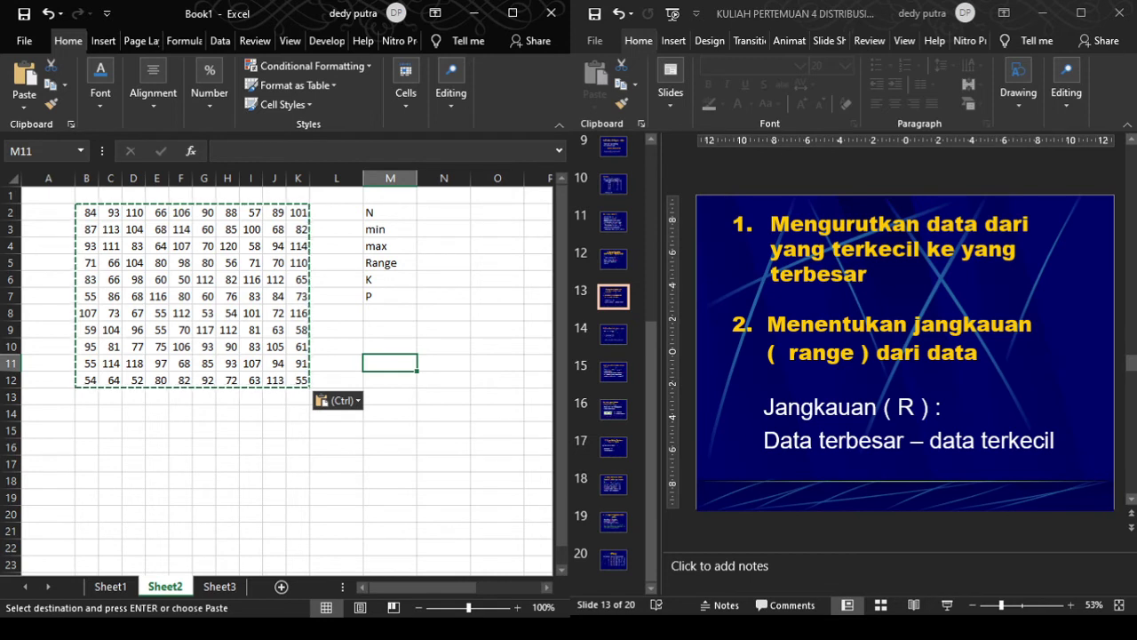
- Enter the formula =COUNT(B2:K12) in N2 for the number of data points N
click(435, 244)
click(435, 213)
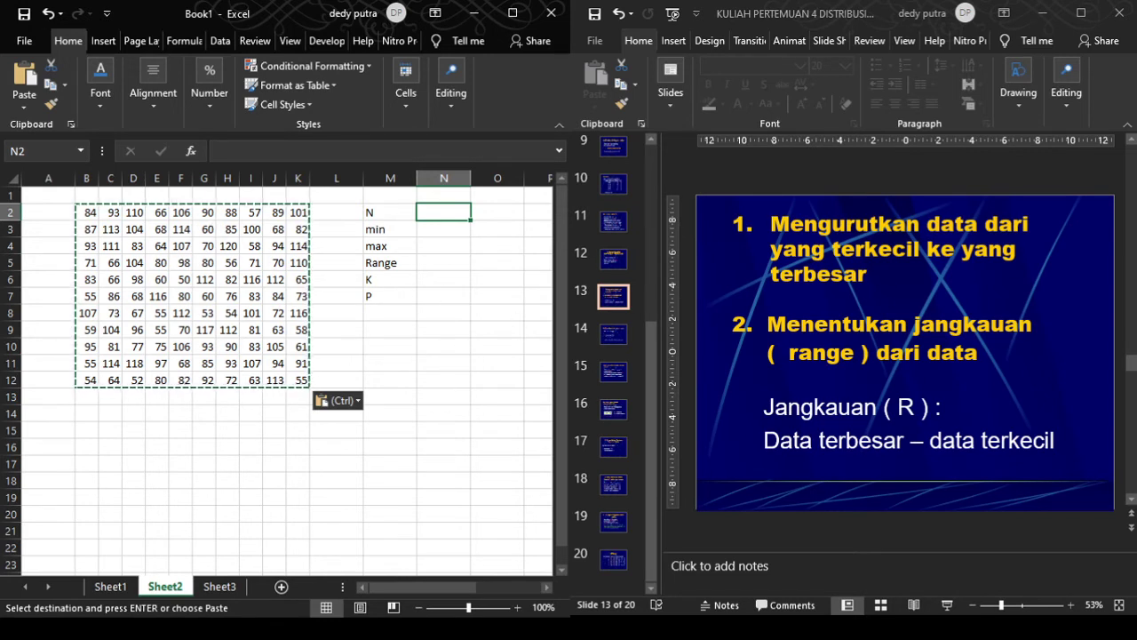
click(444, 246)
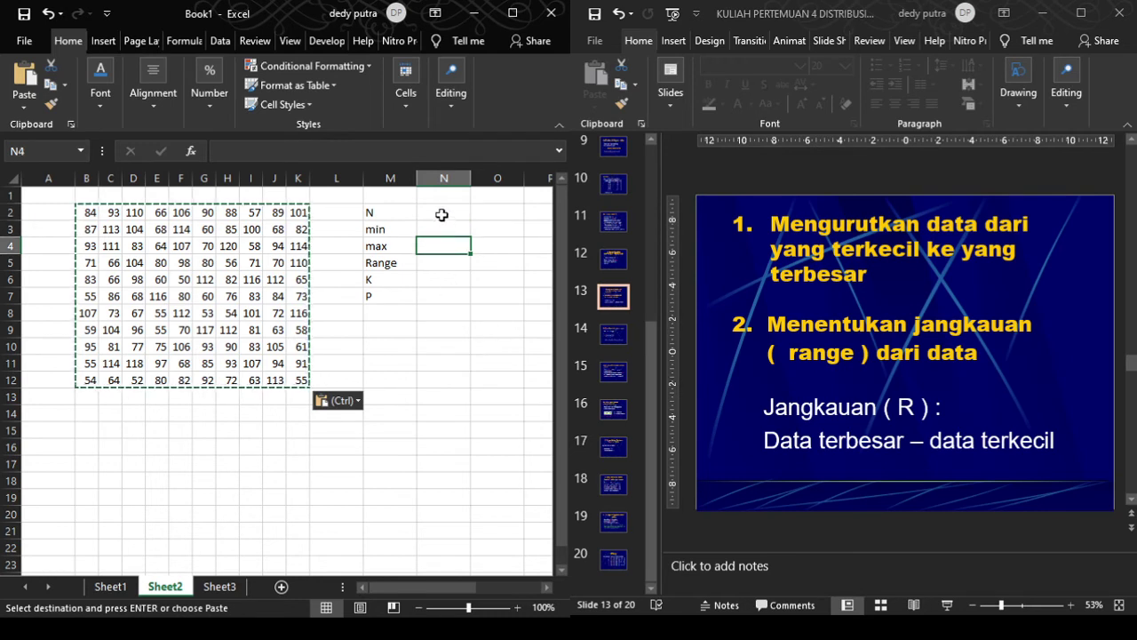
click(440, 213)
key(Escape)
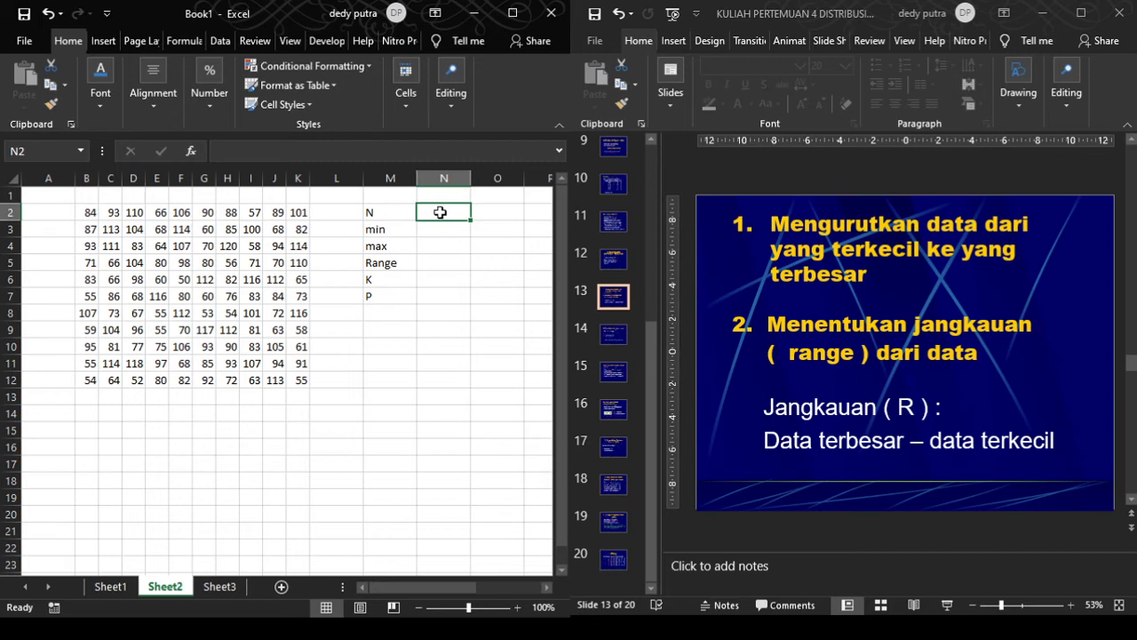
text(`)
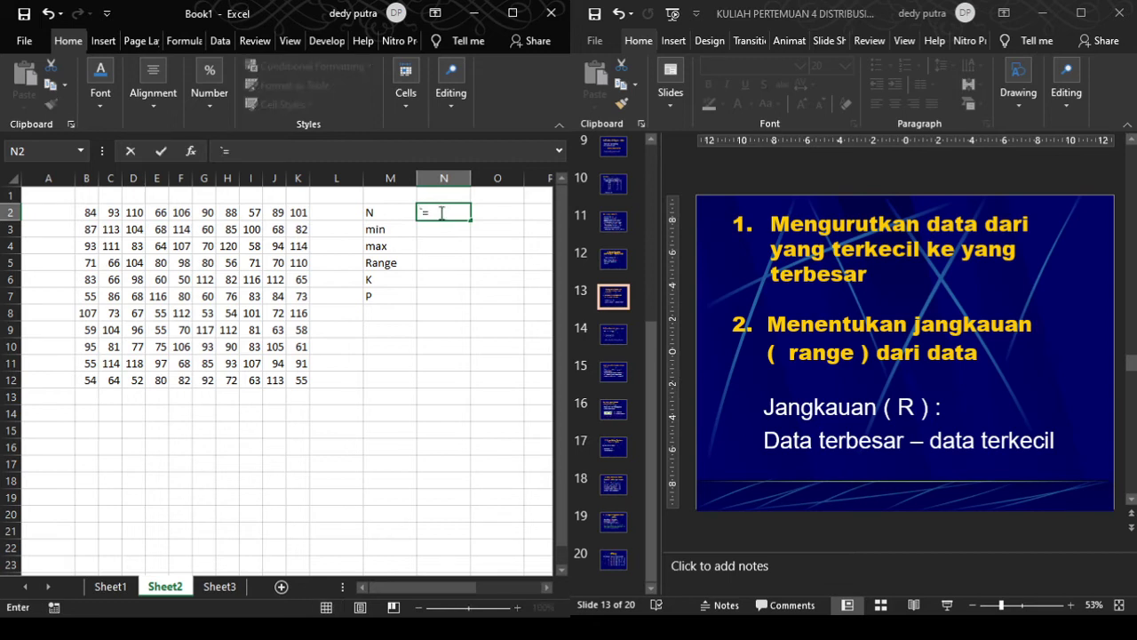
key(BackSpace)
text(=)
text(count()
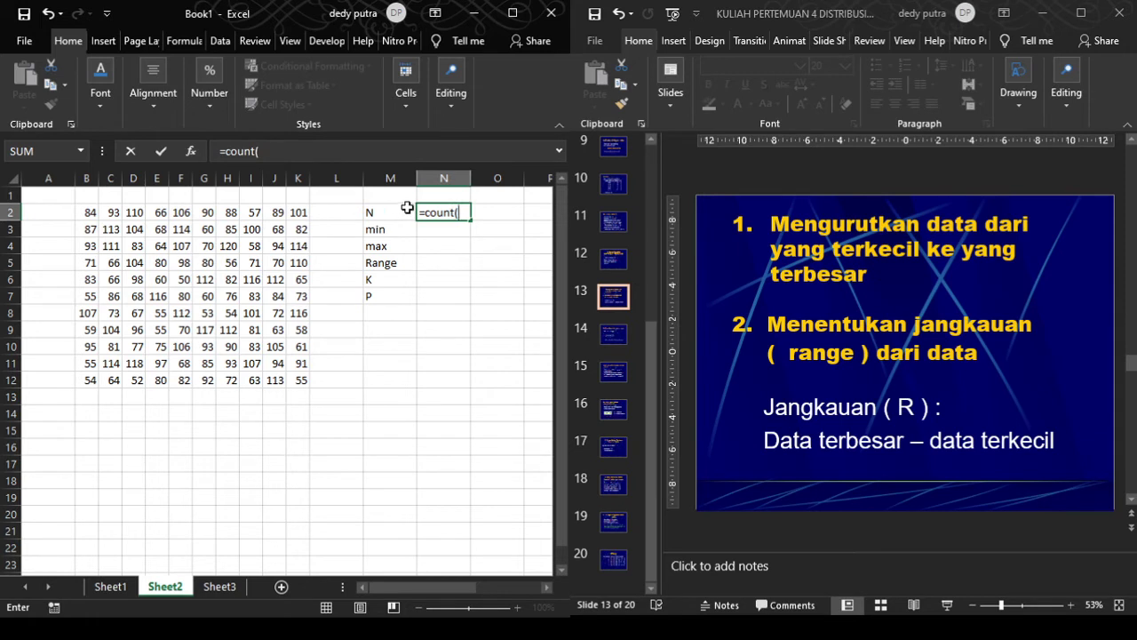
drag(86, 211, 295, 380)
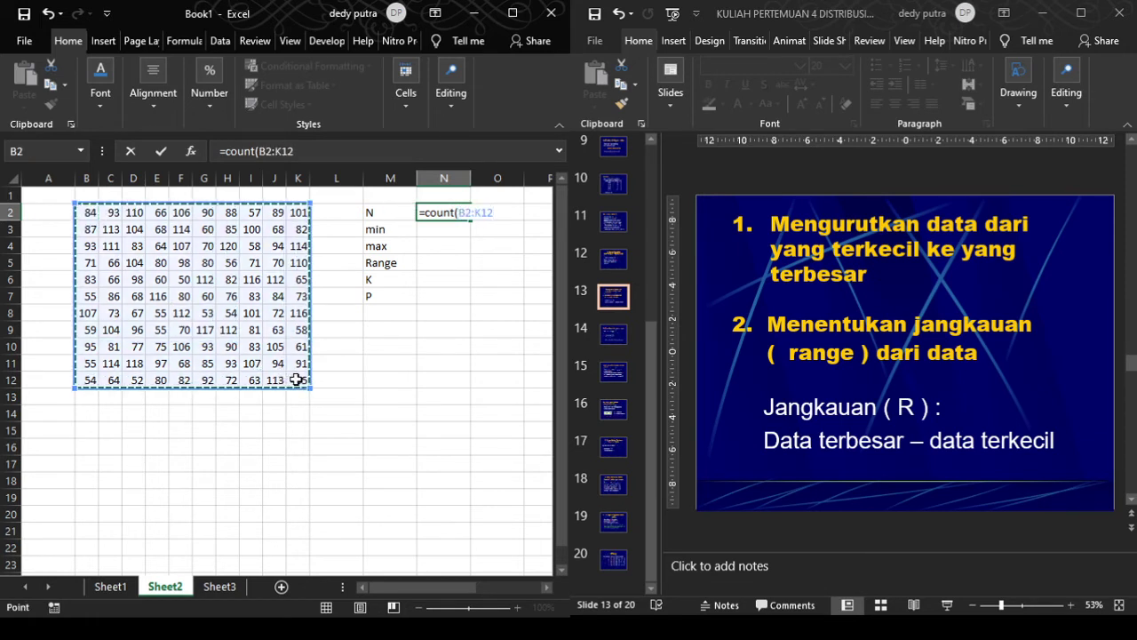
text())
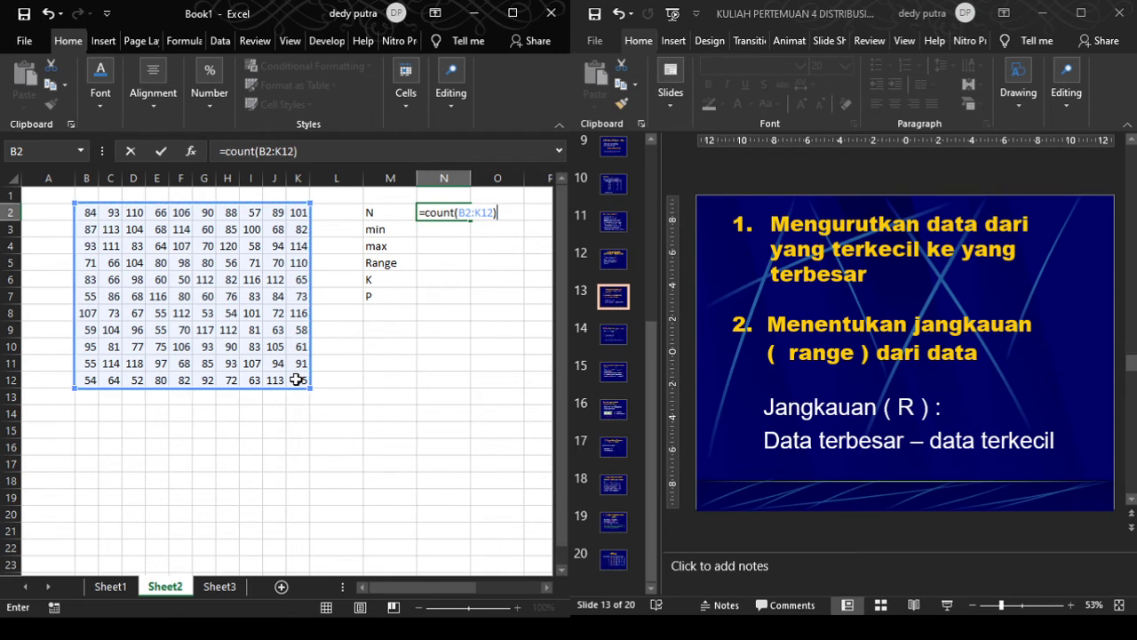
key(Return)
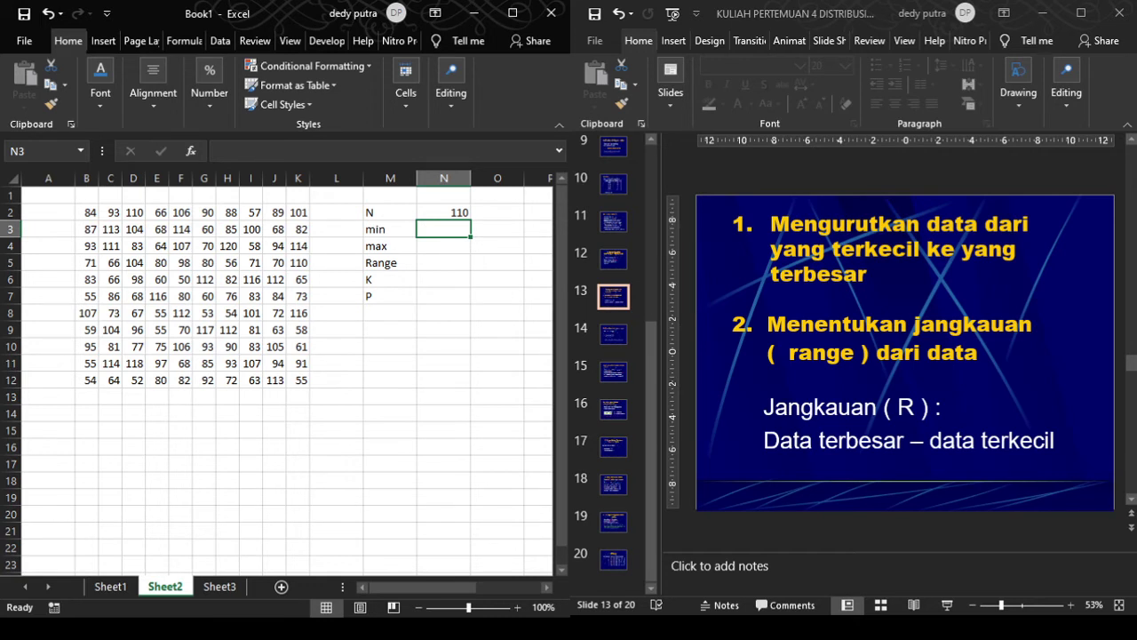
- Enter the MIN formula over B2:K12 in N3 for the smallest data value
text(=)
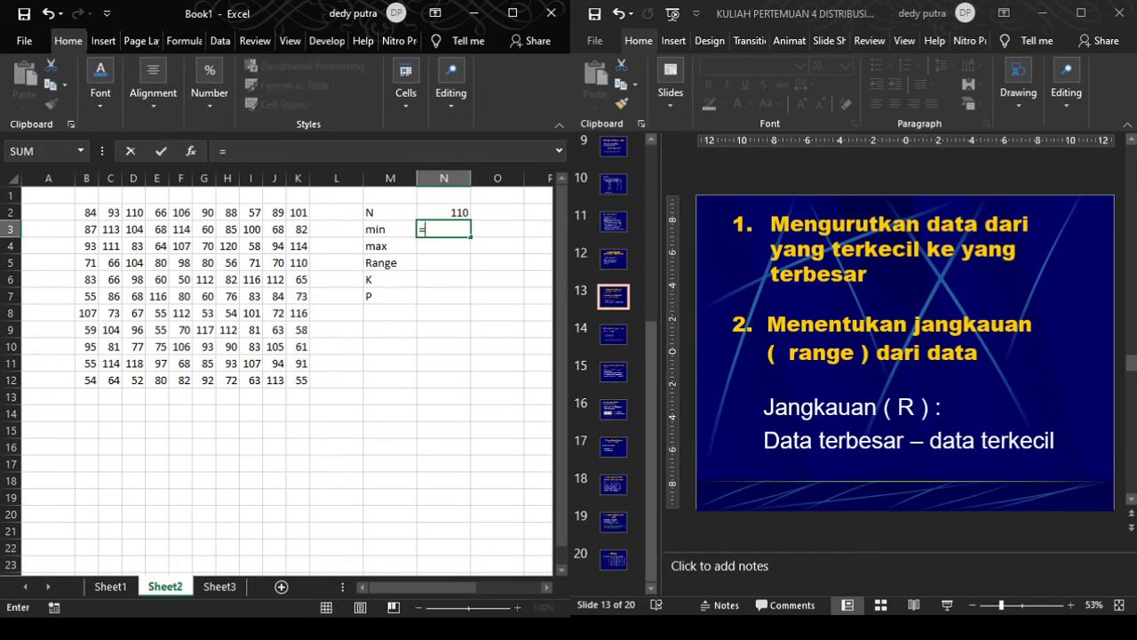
text(min()
drag(86, 213, 299, 376)
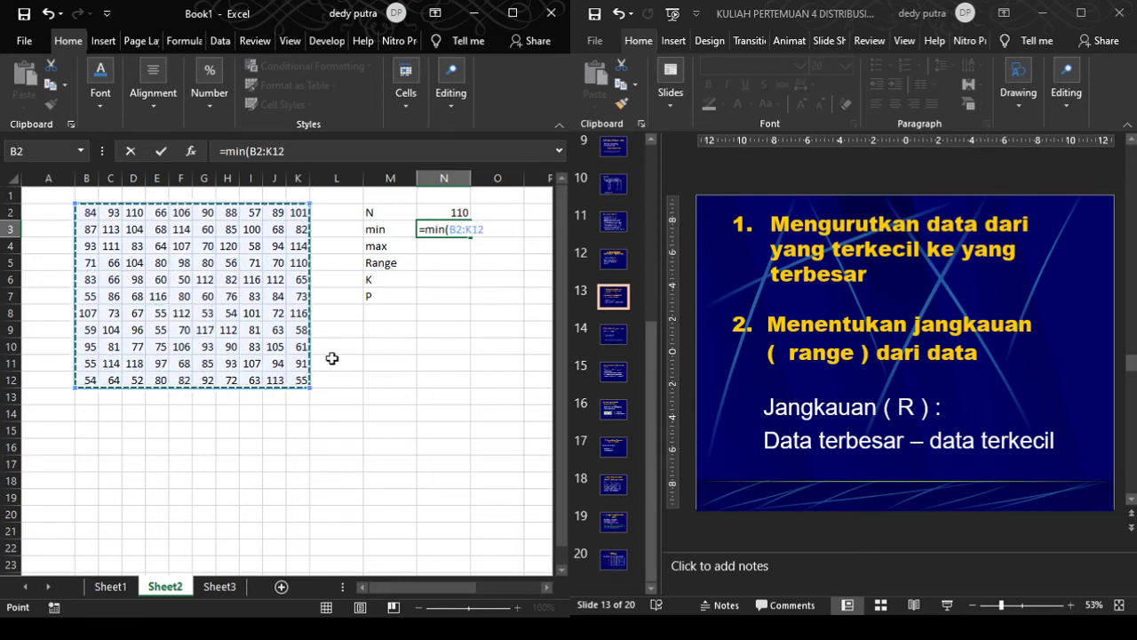
key(Return)
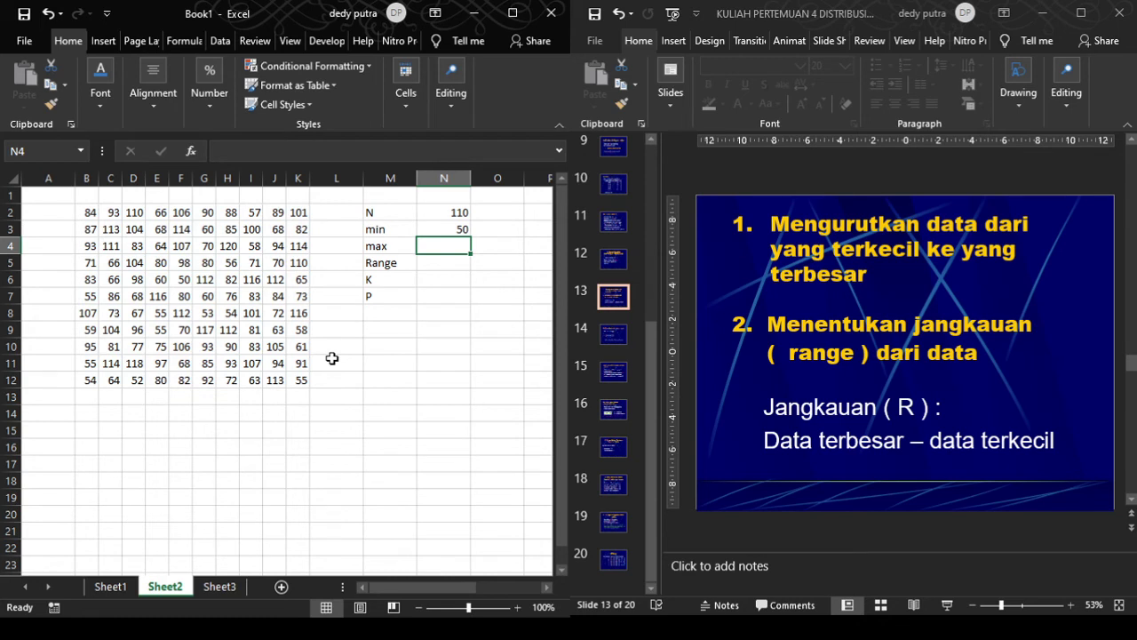
- Enter the formula =MAX(B2:K12) in N4 for the largest data value, and check the minimum and maximum formulas
text(=max)
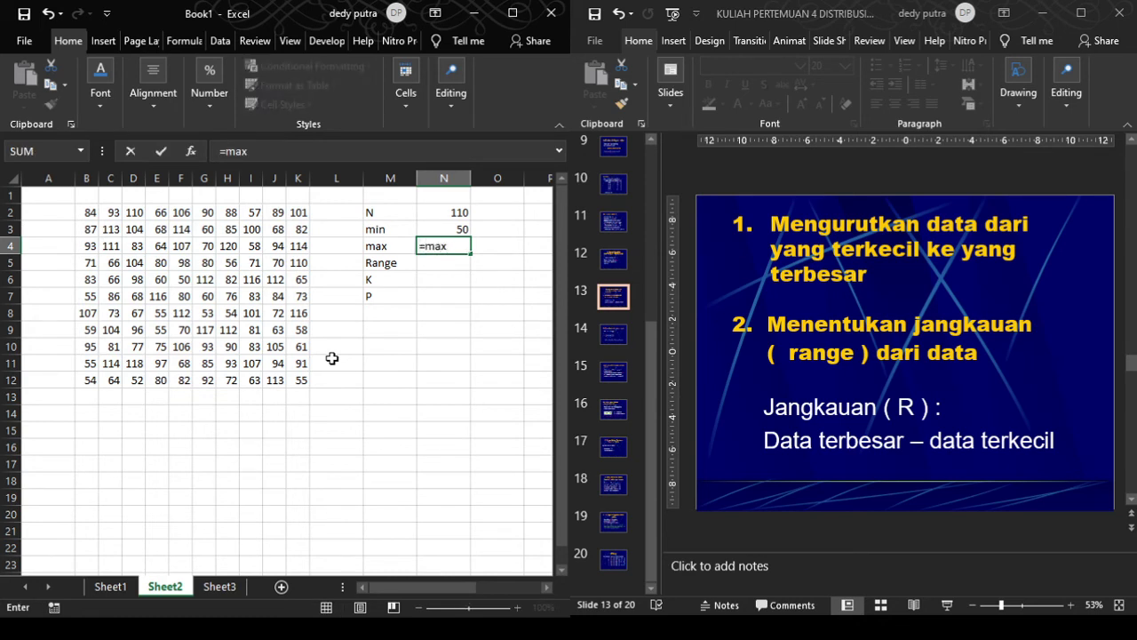
text(()
drag(80, 213, 288, 375)
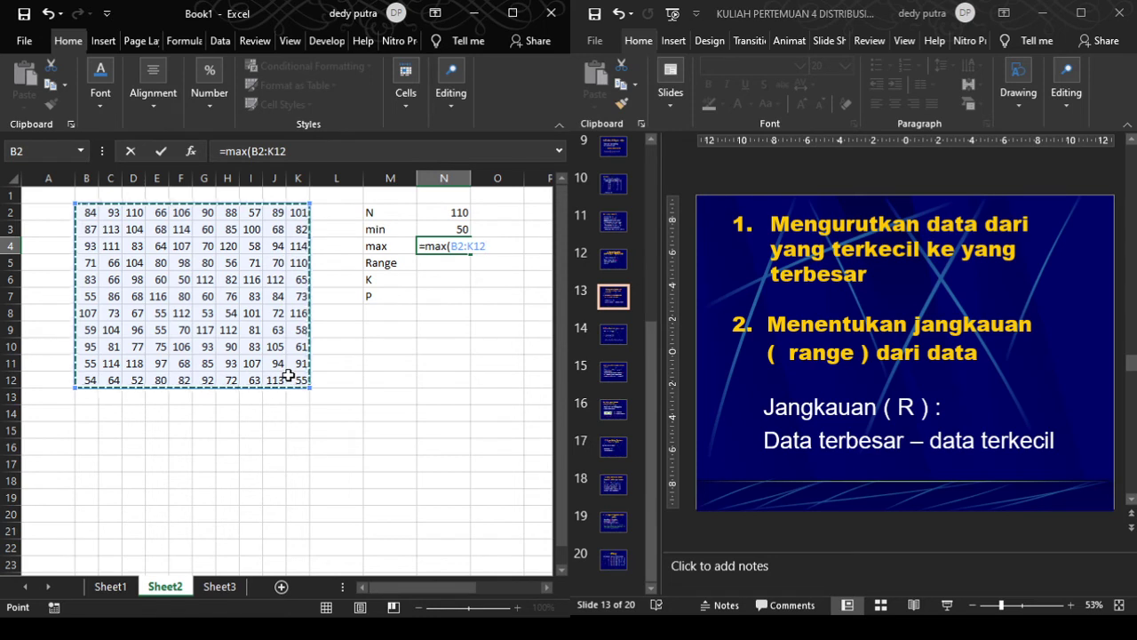
text())
key(Return)
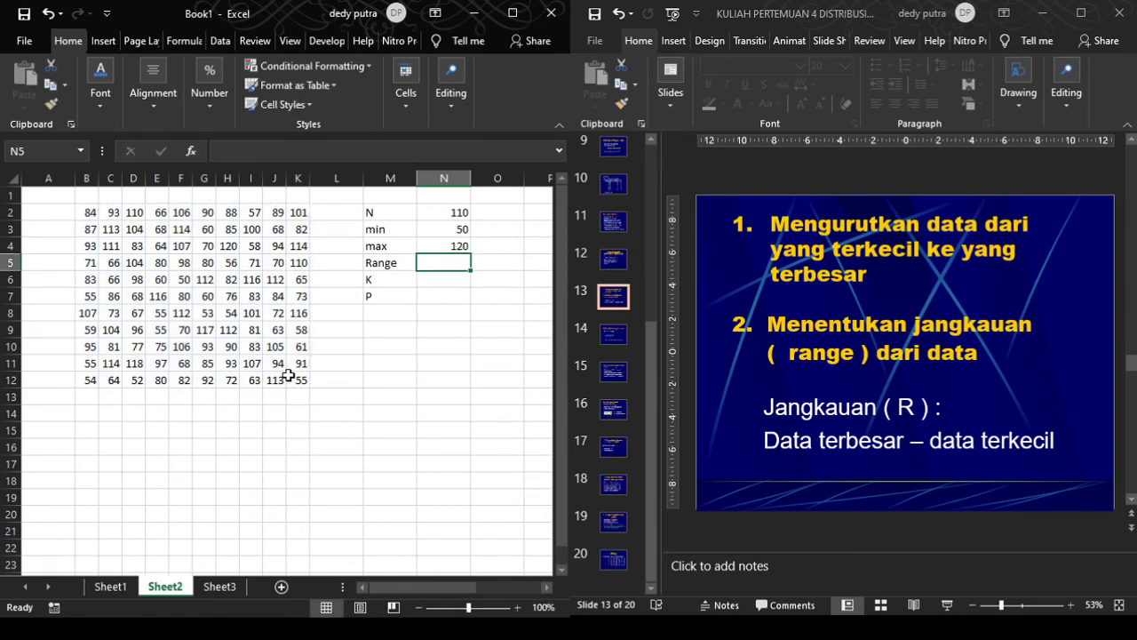
click(463, 230)
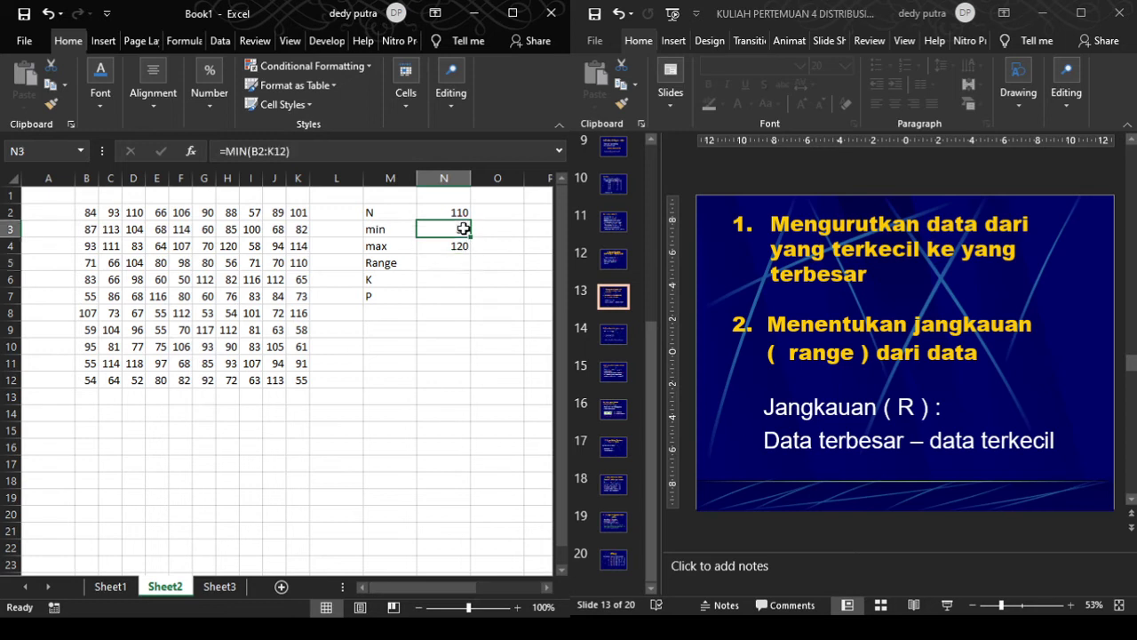
click(457, 245)
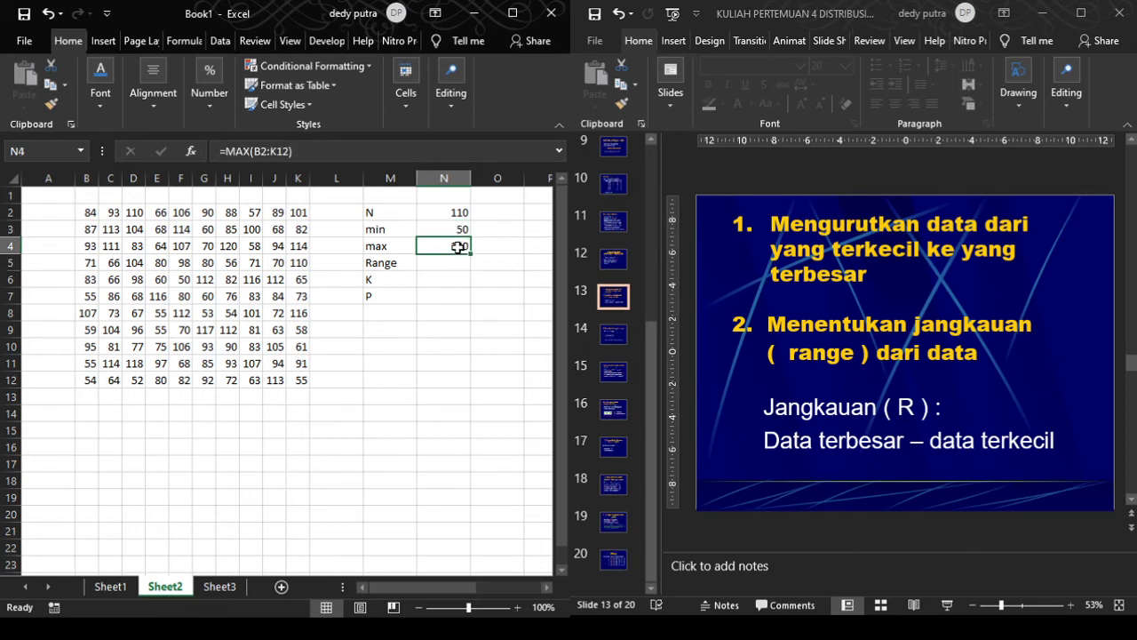
- Enter the title "hasil tangkapan 110 orang nelayan di majene" in B1 above the data and make it bold
drag(92, 195, 299, 201)
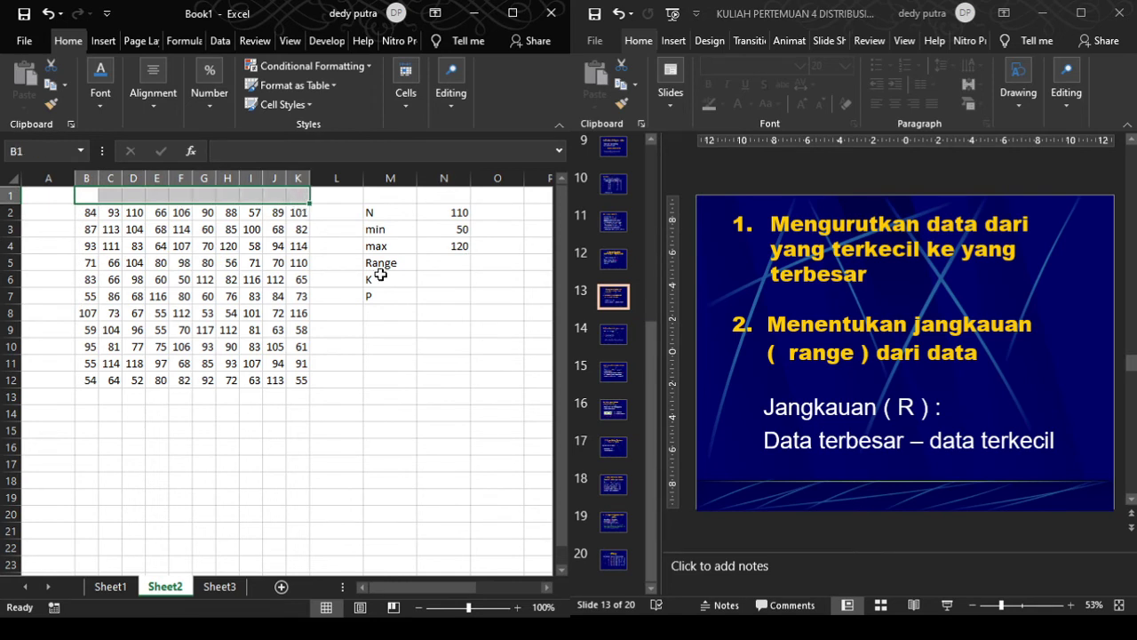
text(hasi)
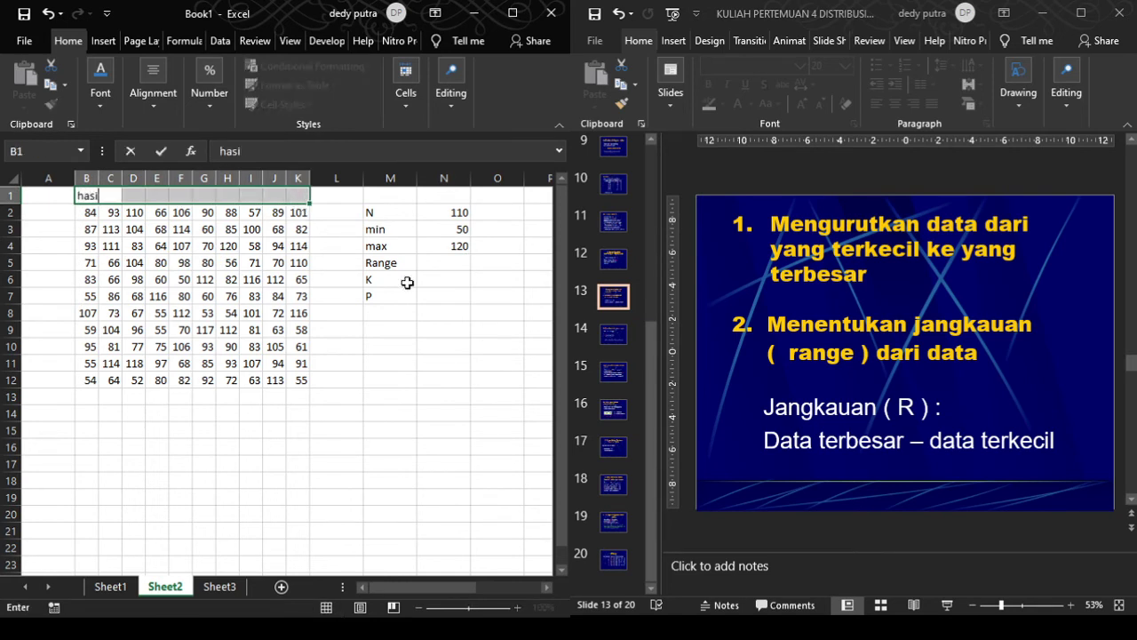
text(l tangkp)
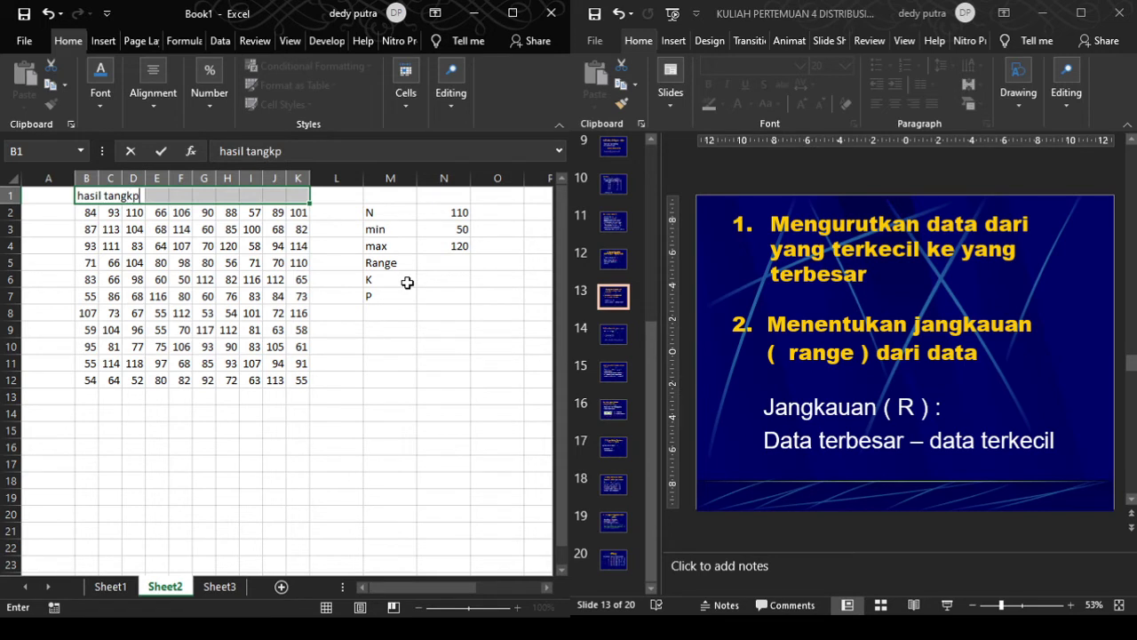
key(BackSpace)
text(apan 110)
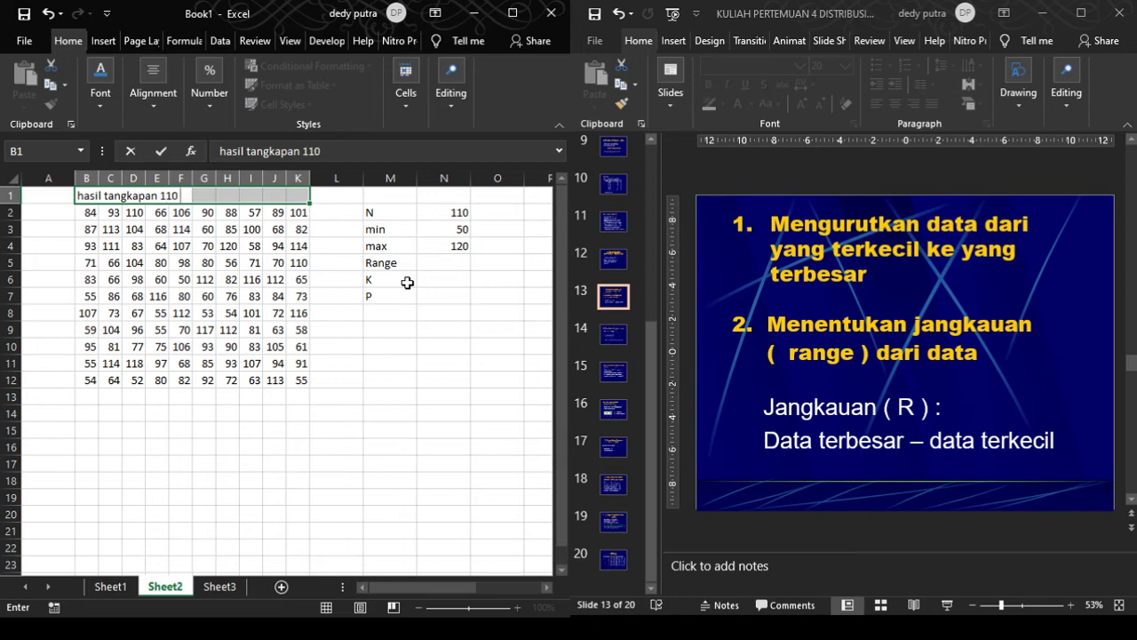
text( orang nelayan )
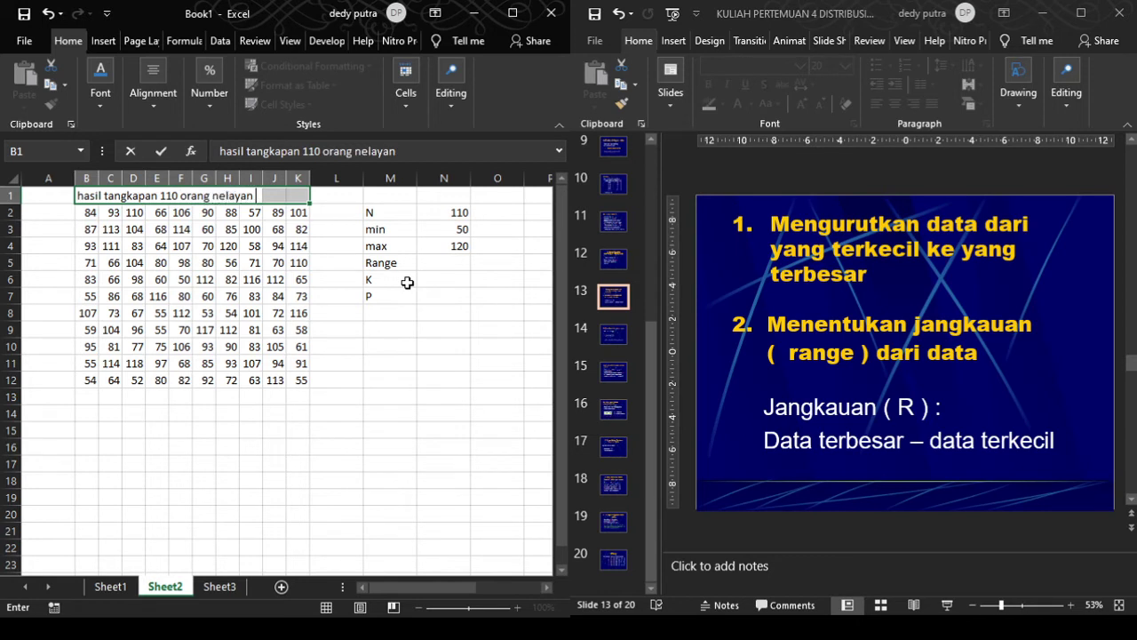
text(di majene)
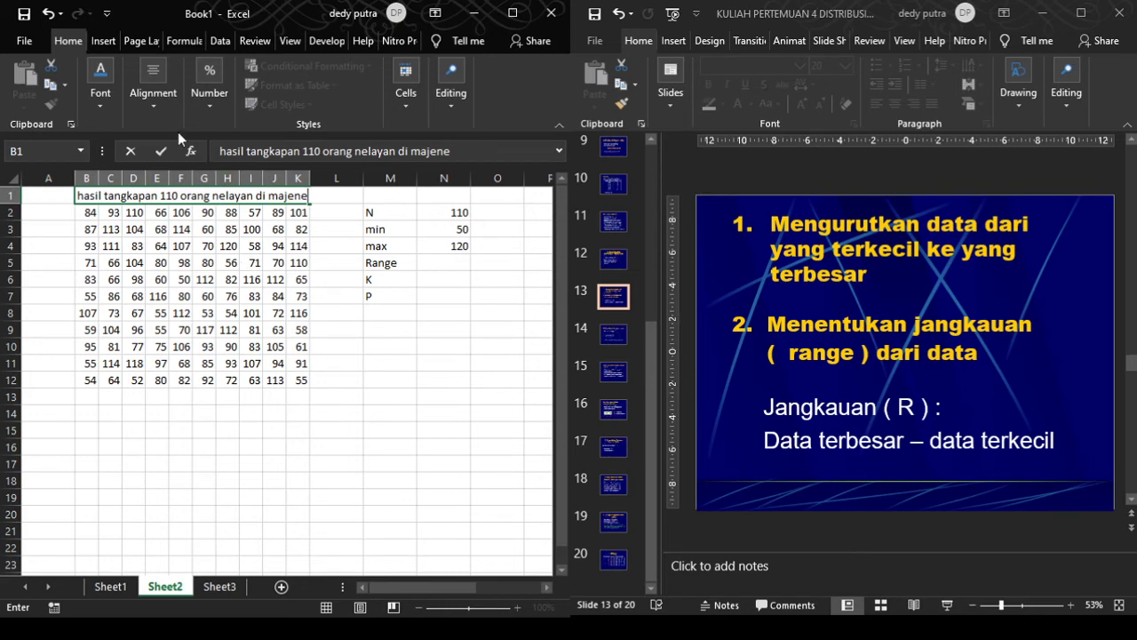
click(25, 43)
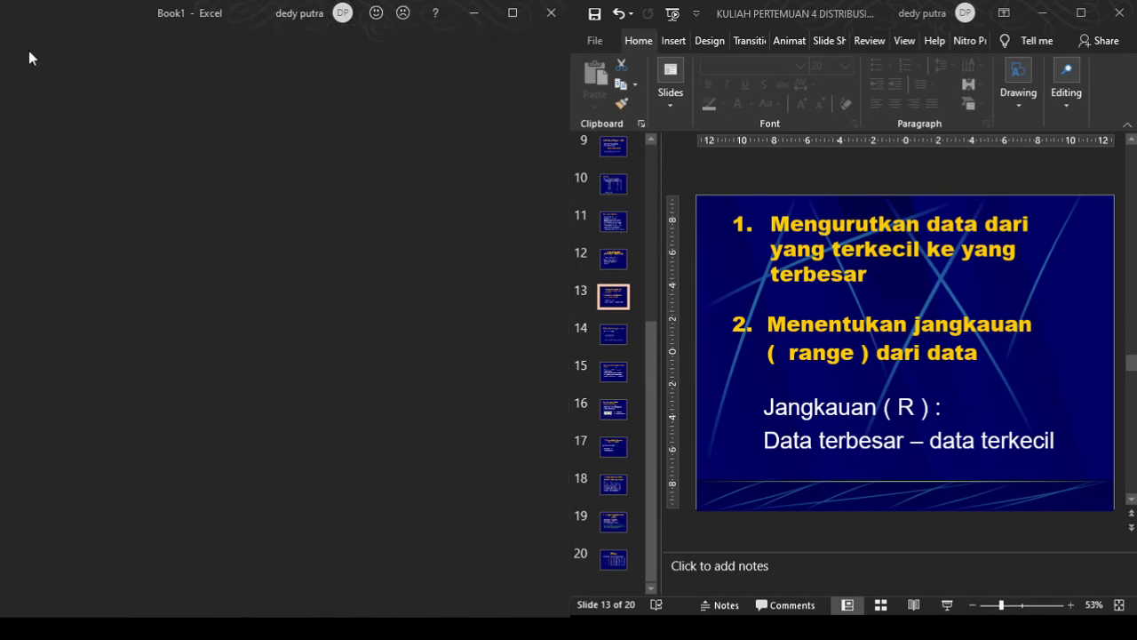
click(28, 51)
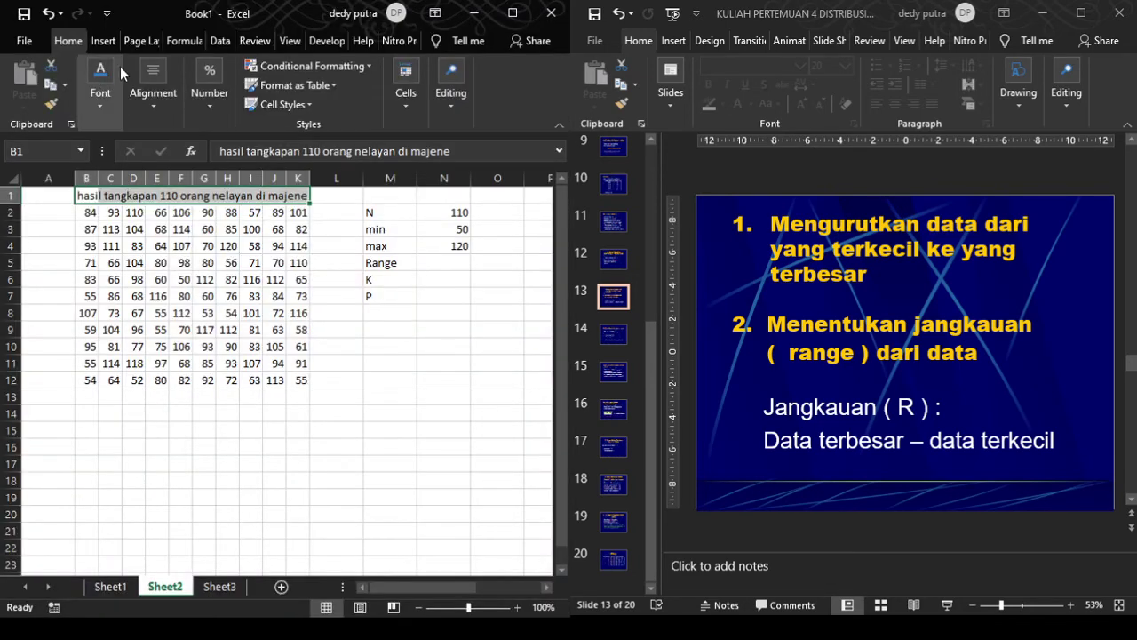
key(ctrl+b)
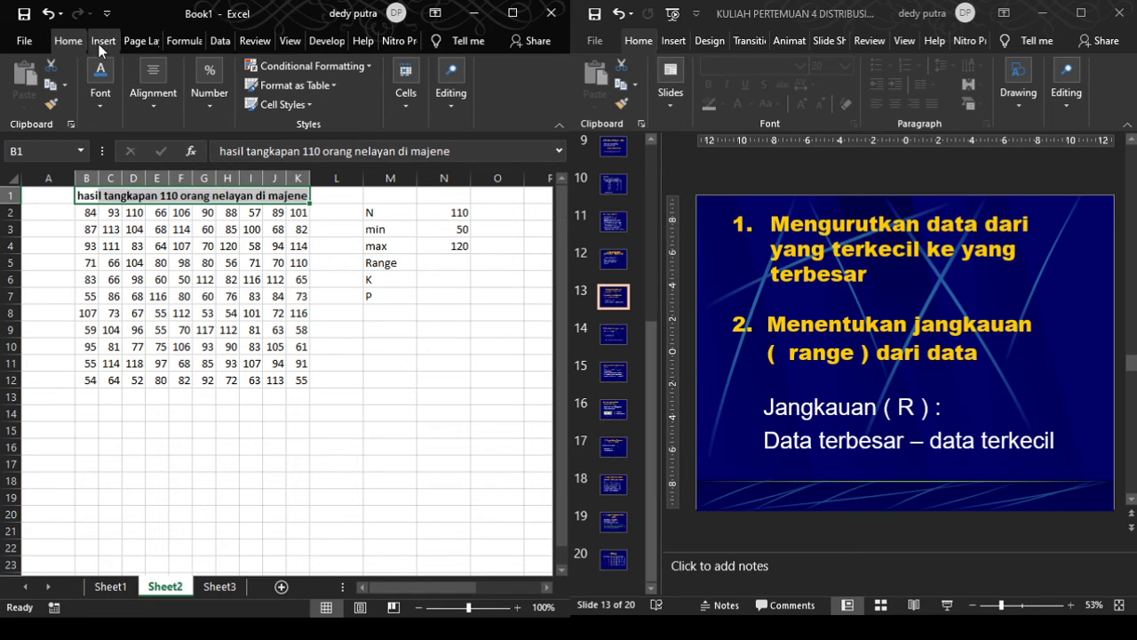
click(110, 229)
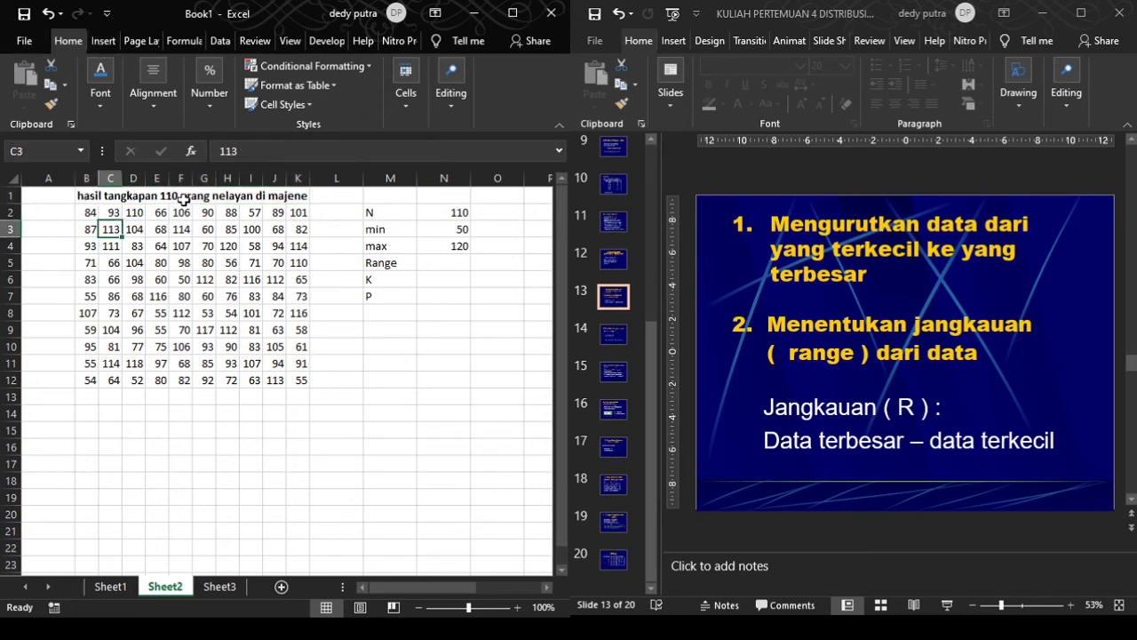
click(204, 279)
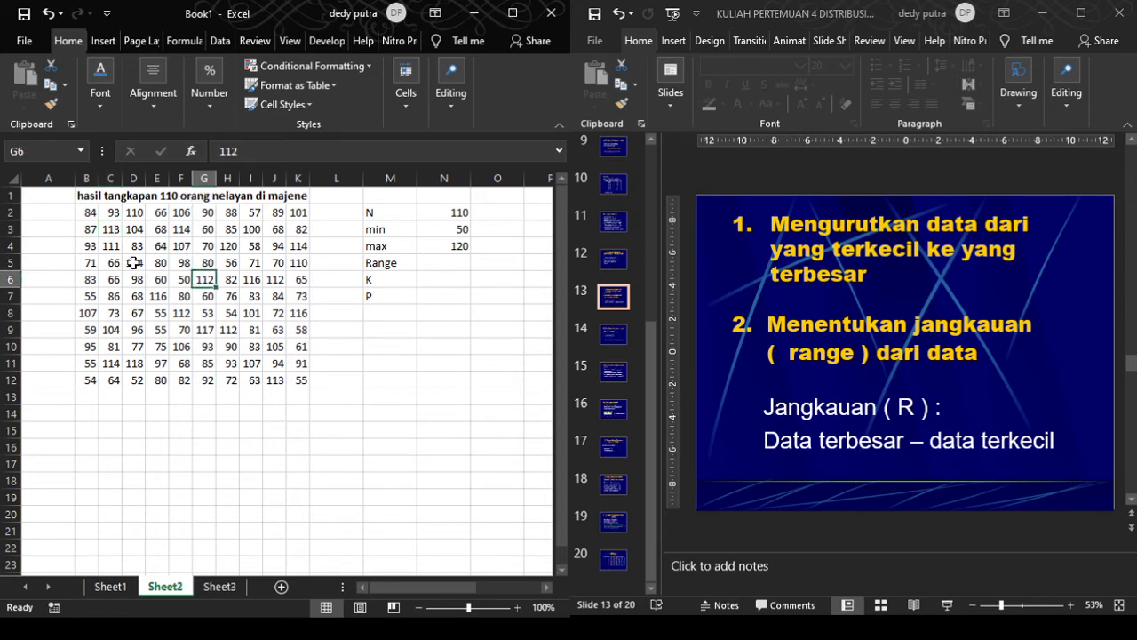
click(89, 214)
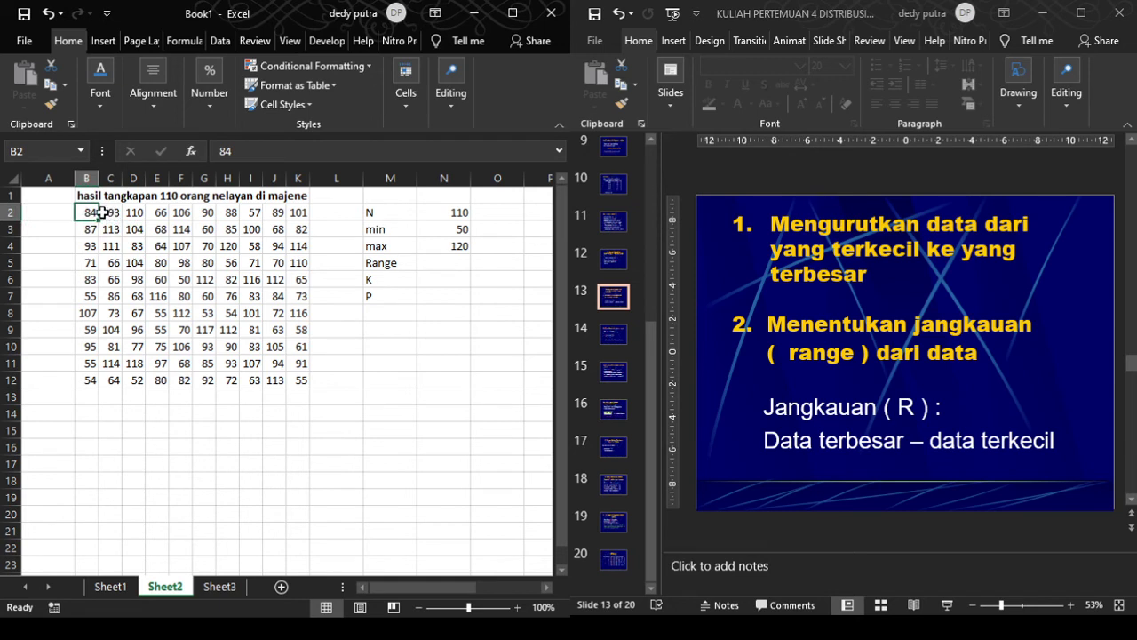
click(114, 214)
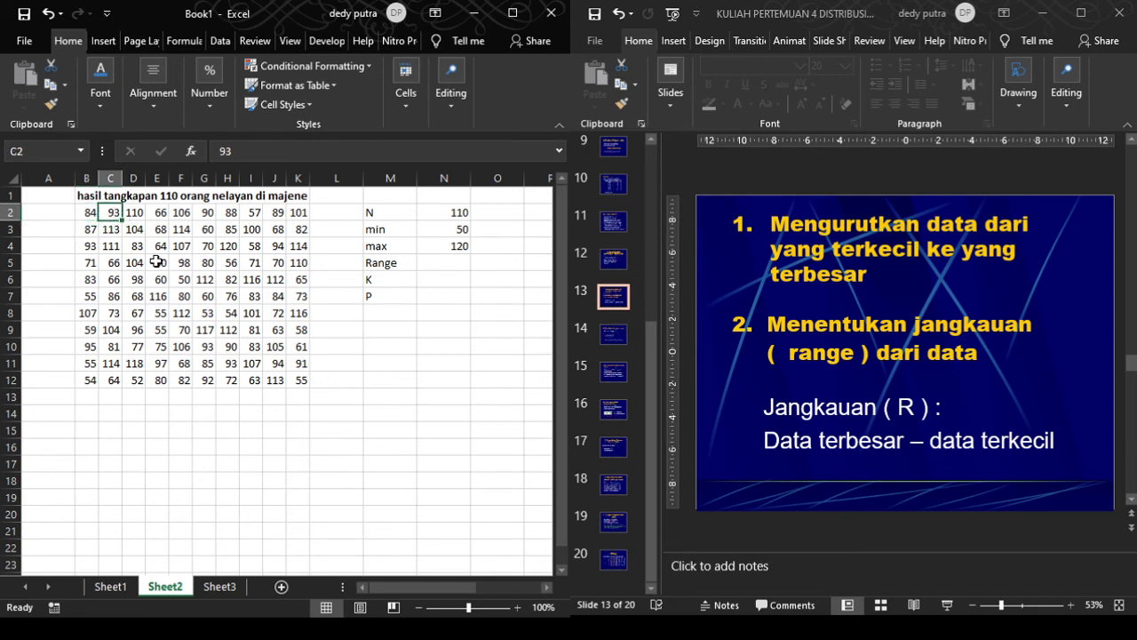
click(136, 212)
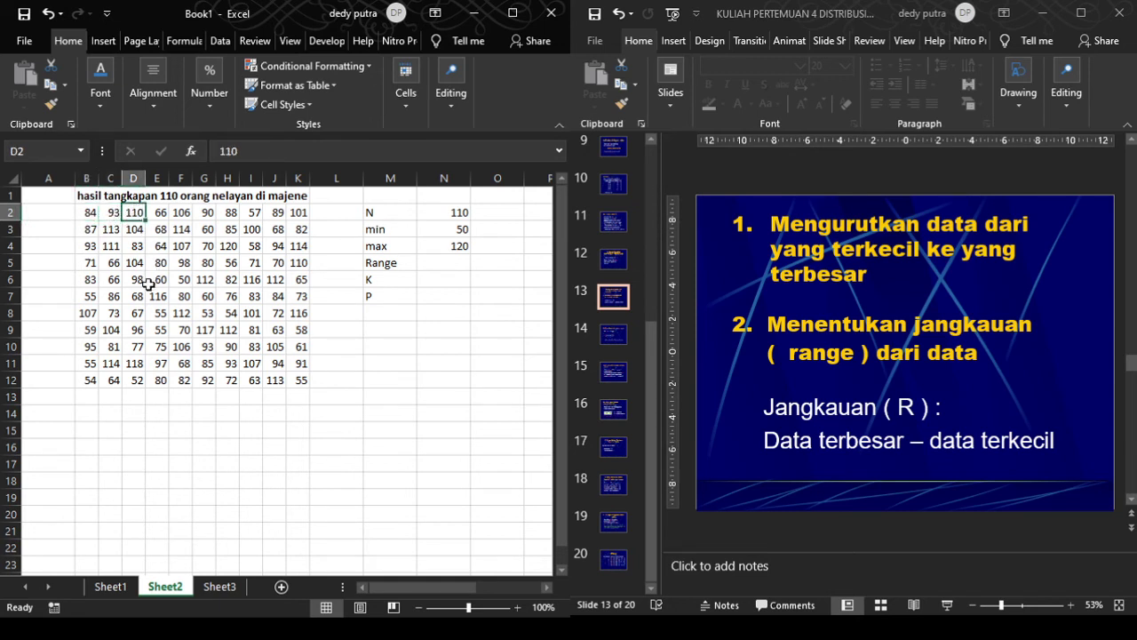
click(302, 377)
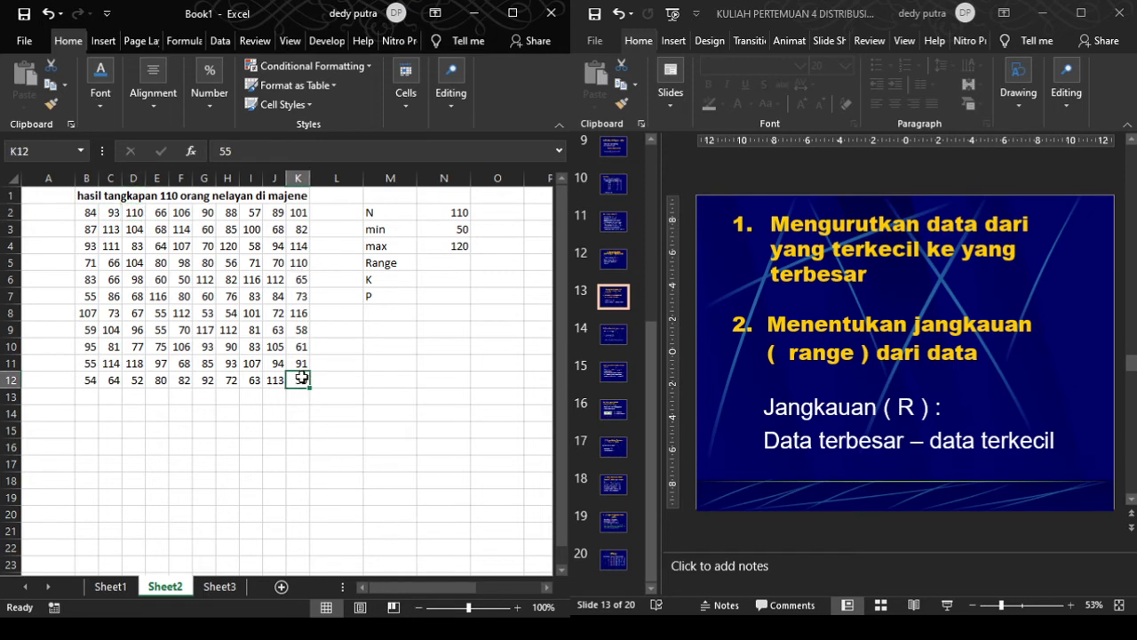
- Enter the formula =N4-N3 in N5 to calculate the range, and check the resulting cell
click(443, 262)
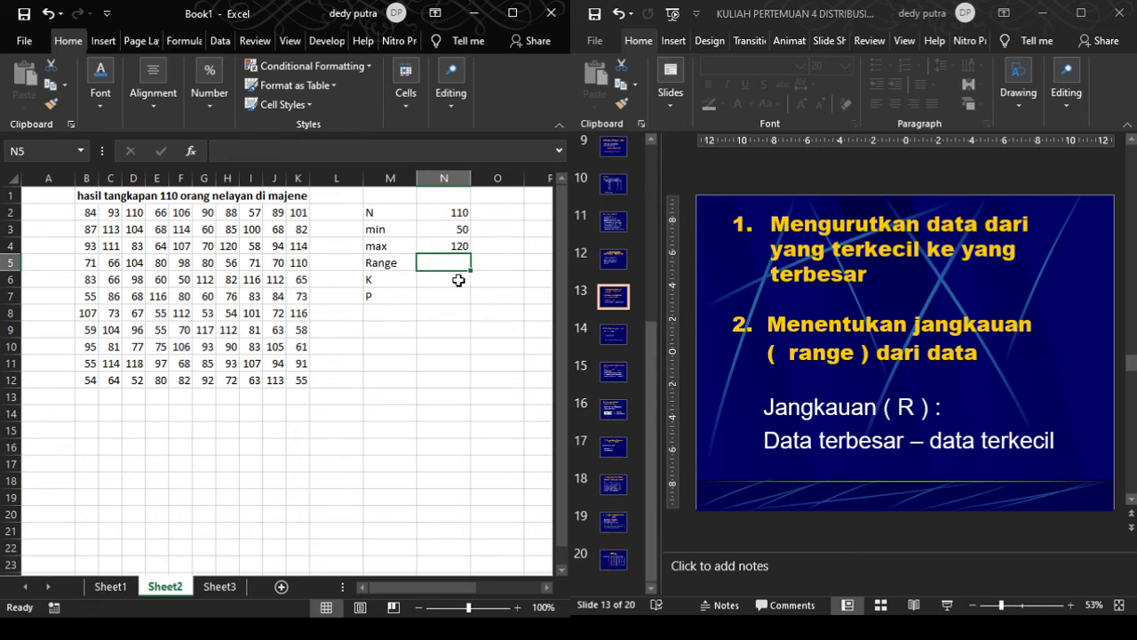
text(=)
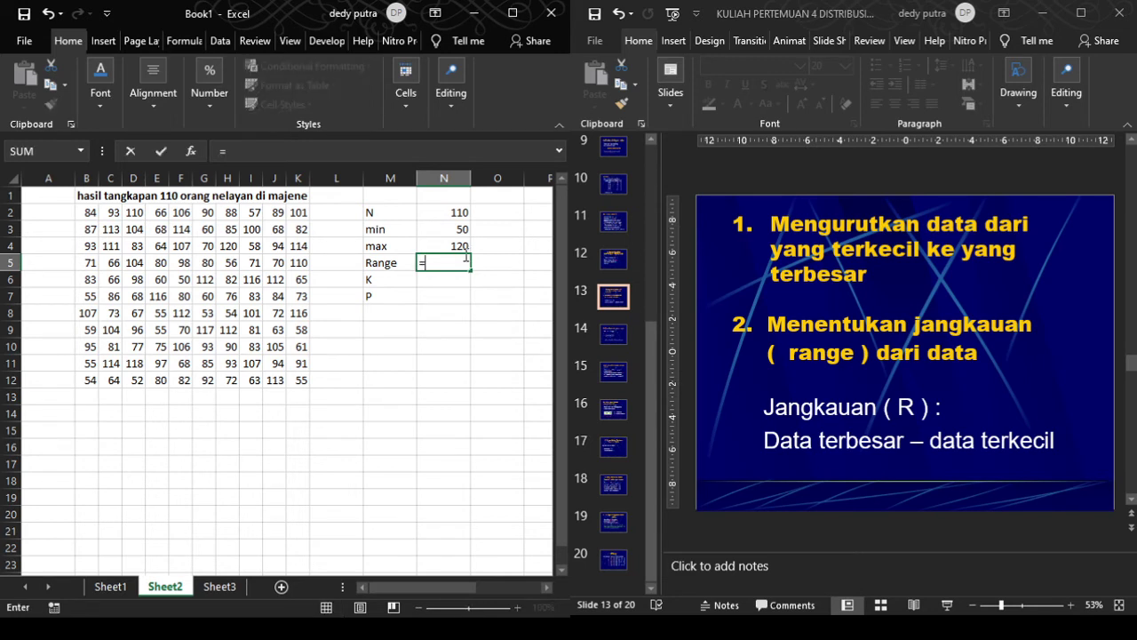
click(464, 248)
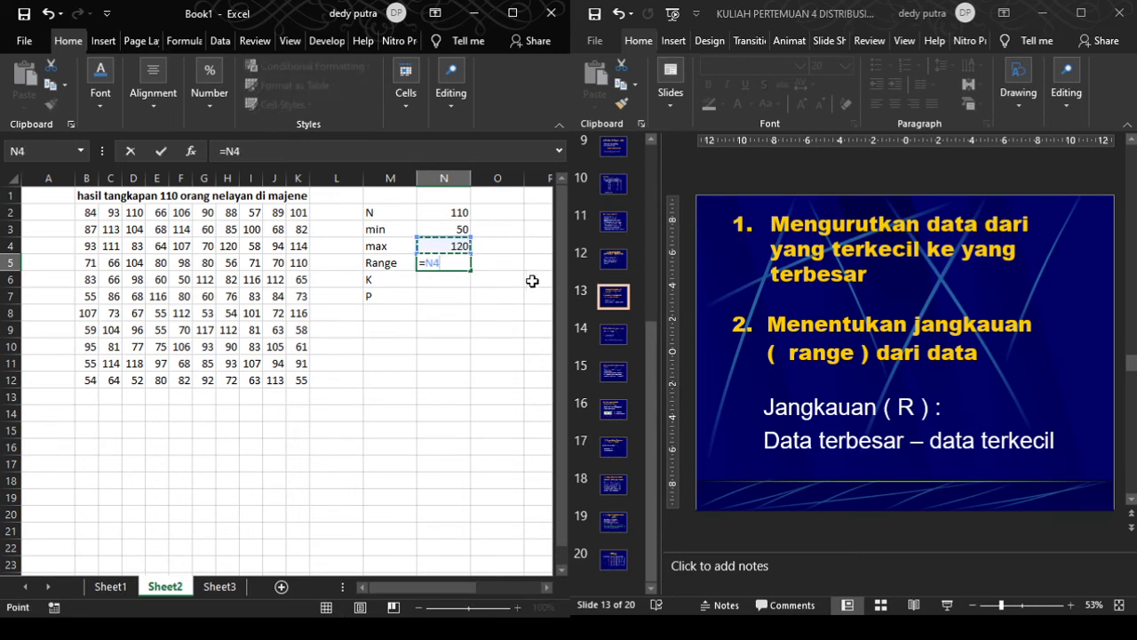
text(-)
click(456, 229)
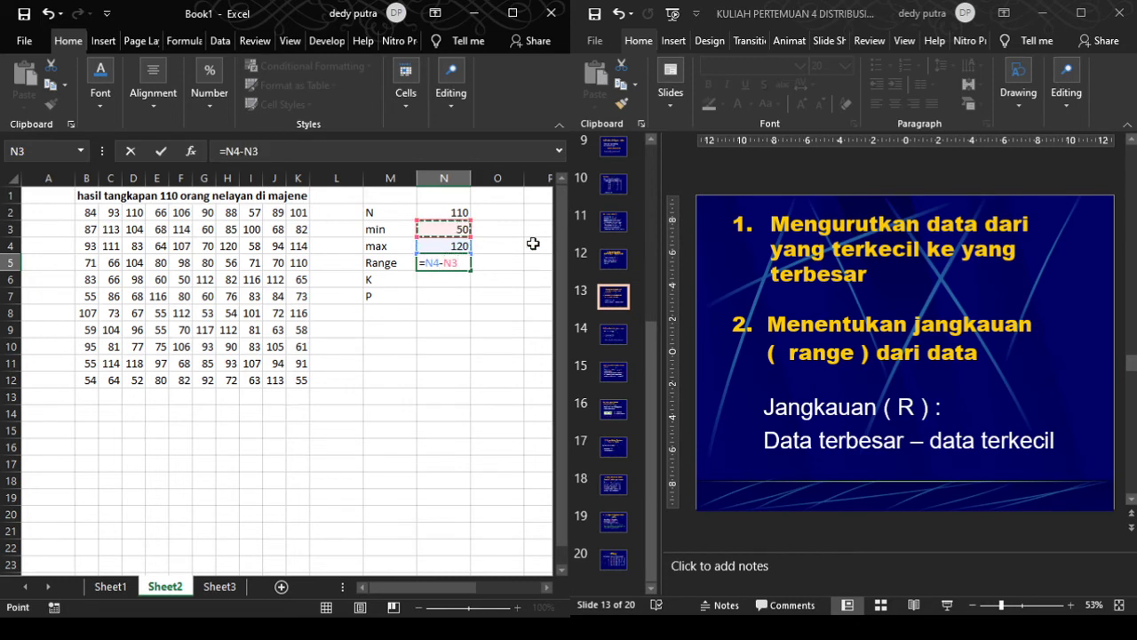
key(Return)
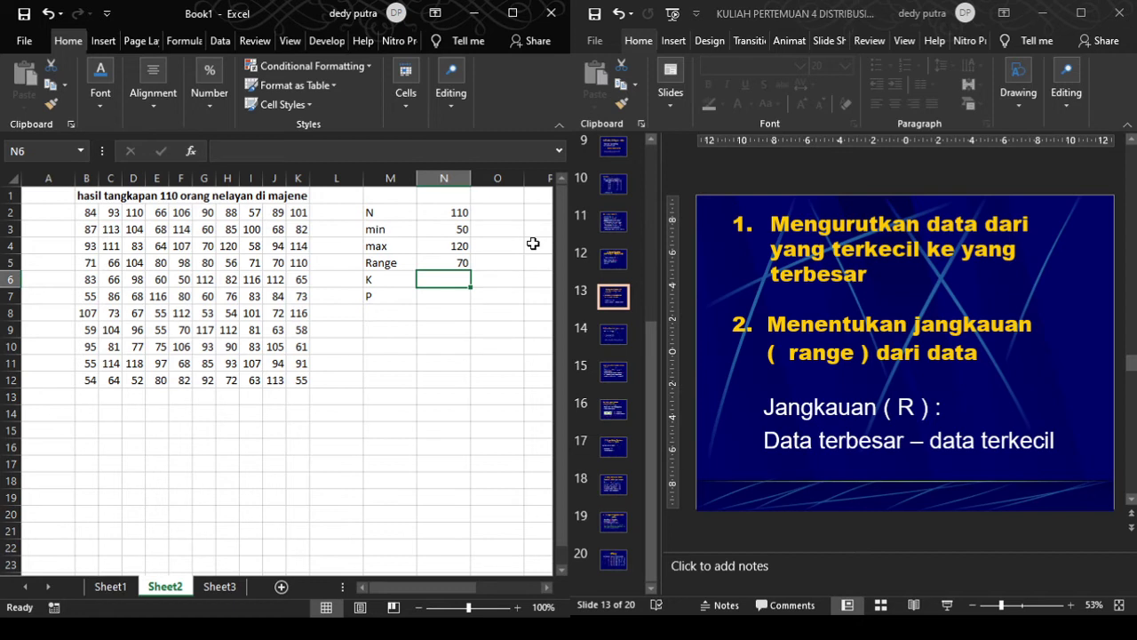
click(457, 262)
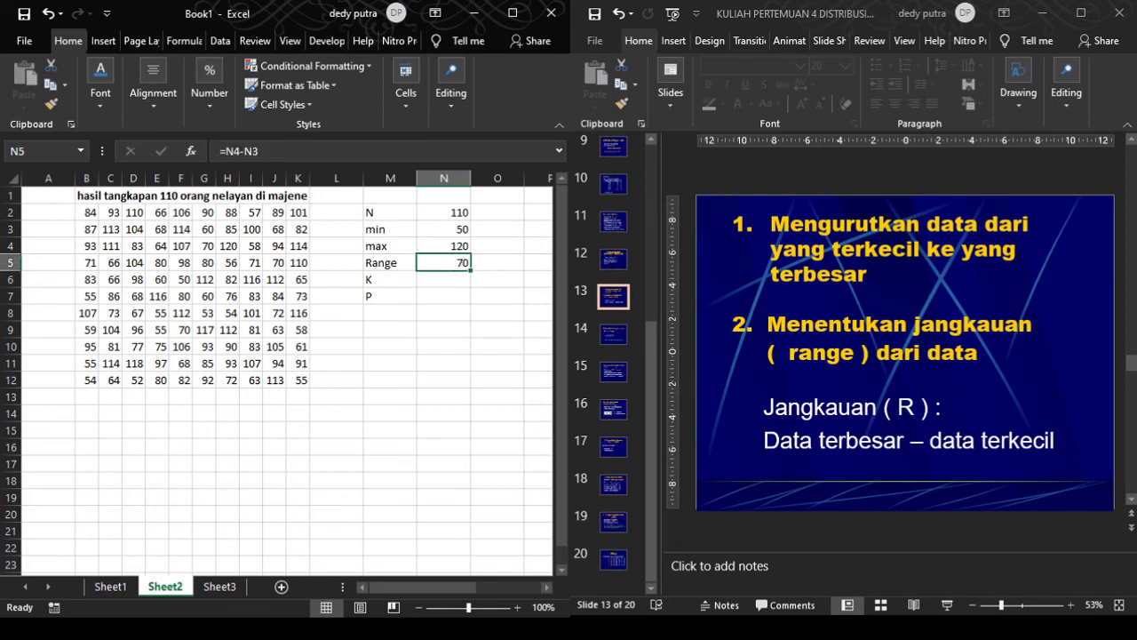
- Switch to PowerPoint and review slide 14 with the formula for the number of classes k
click(432, 281)
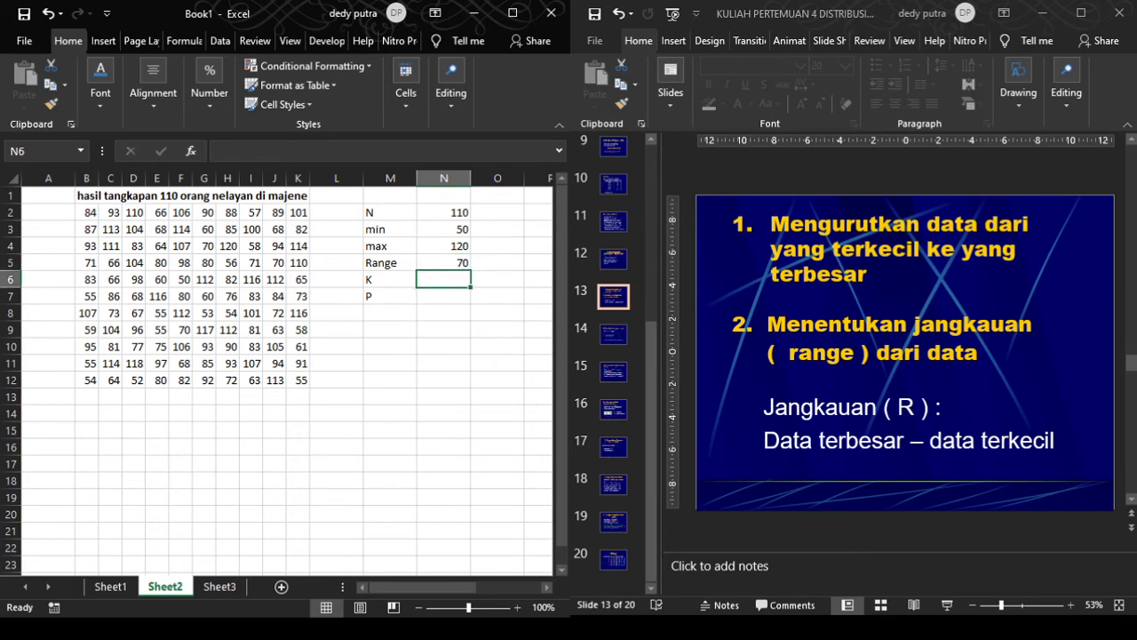
click(609, 335)
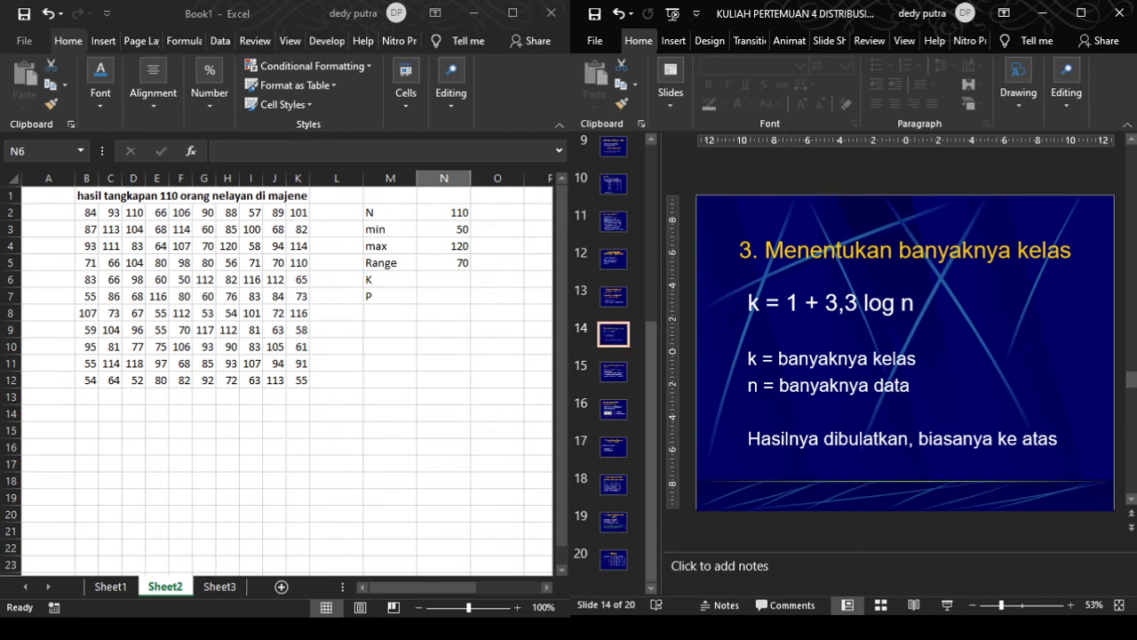
click(444, 279)
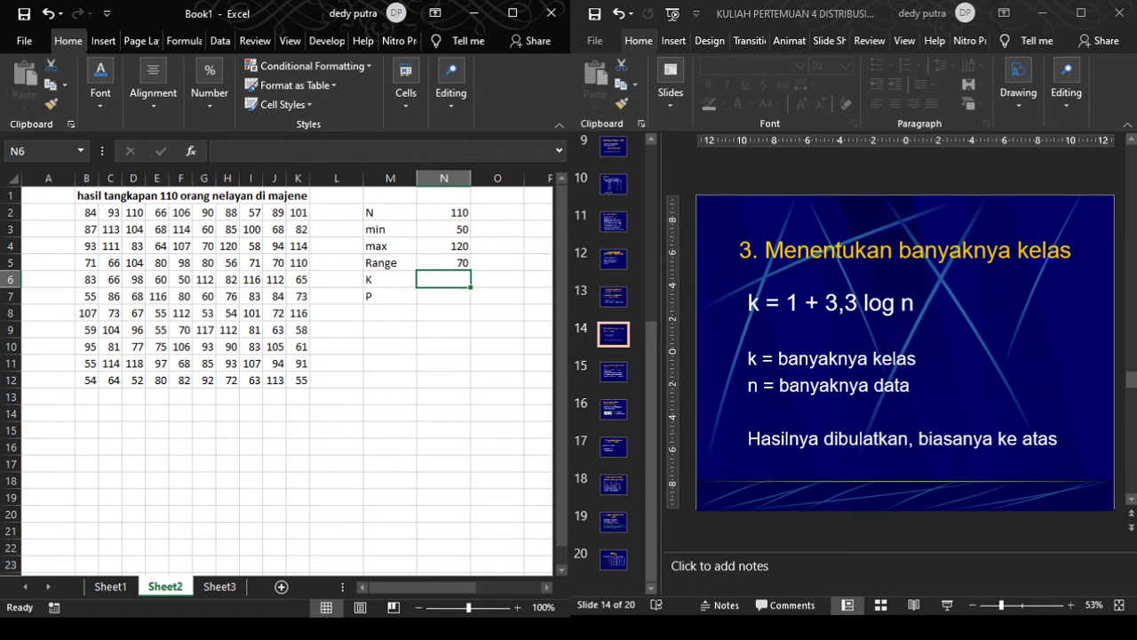
click(833, 315)
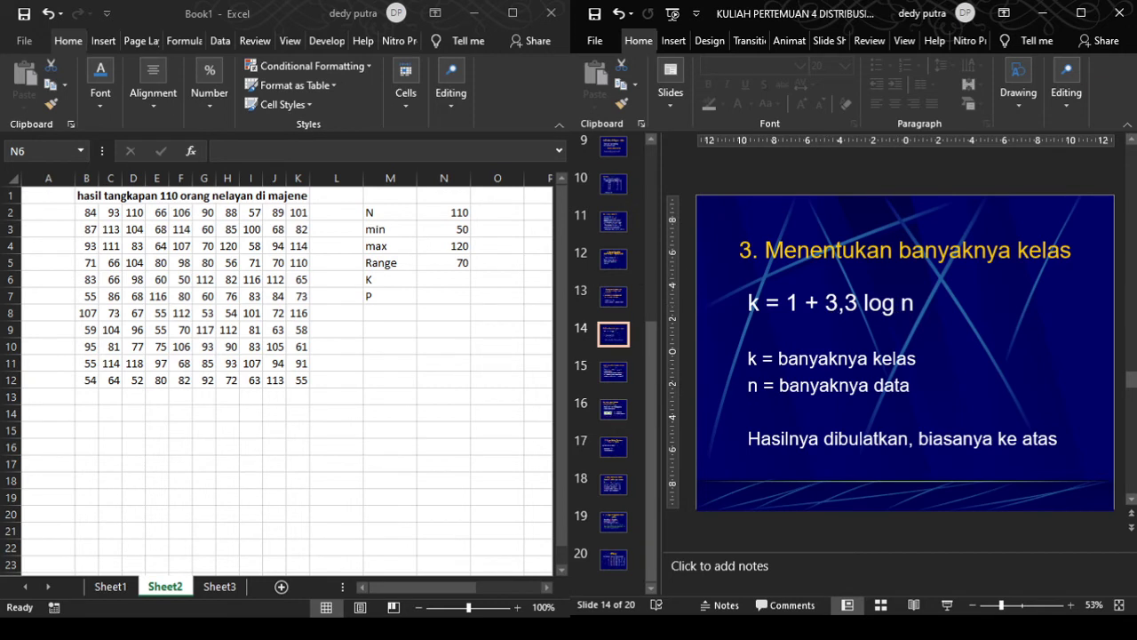
- Return to Excel and enter the formula =1+(3,3*log(N2)) in N6 for the number of classes K
click(438, 280)
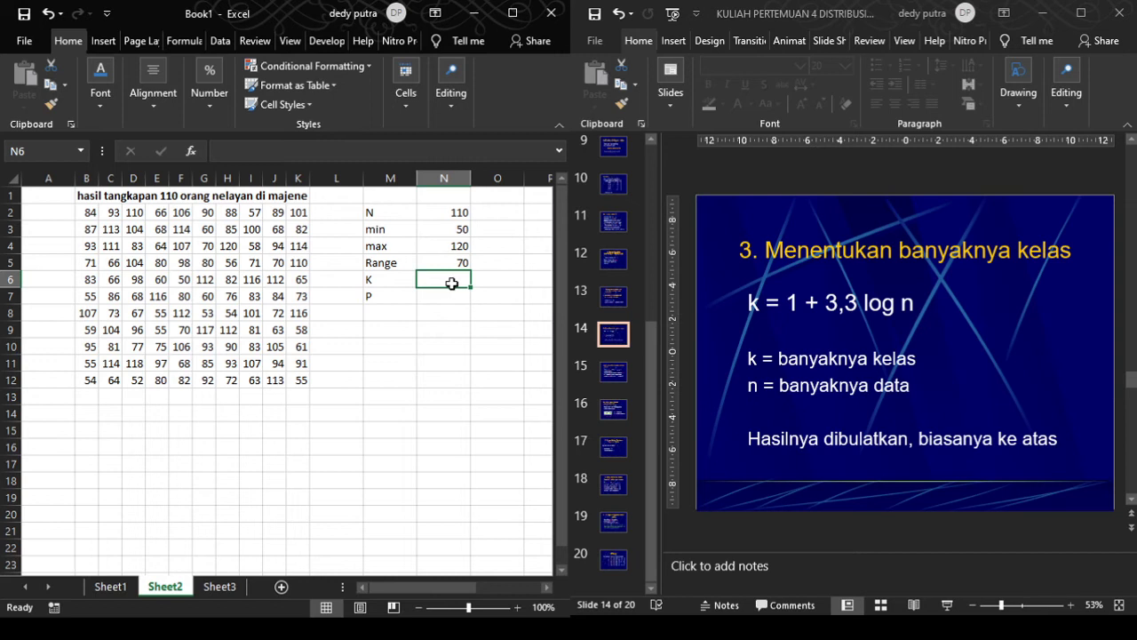
text(=)
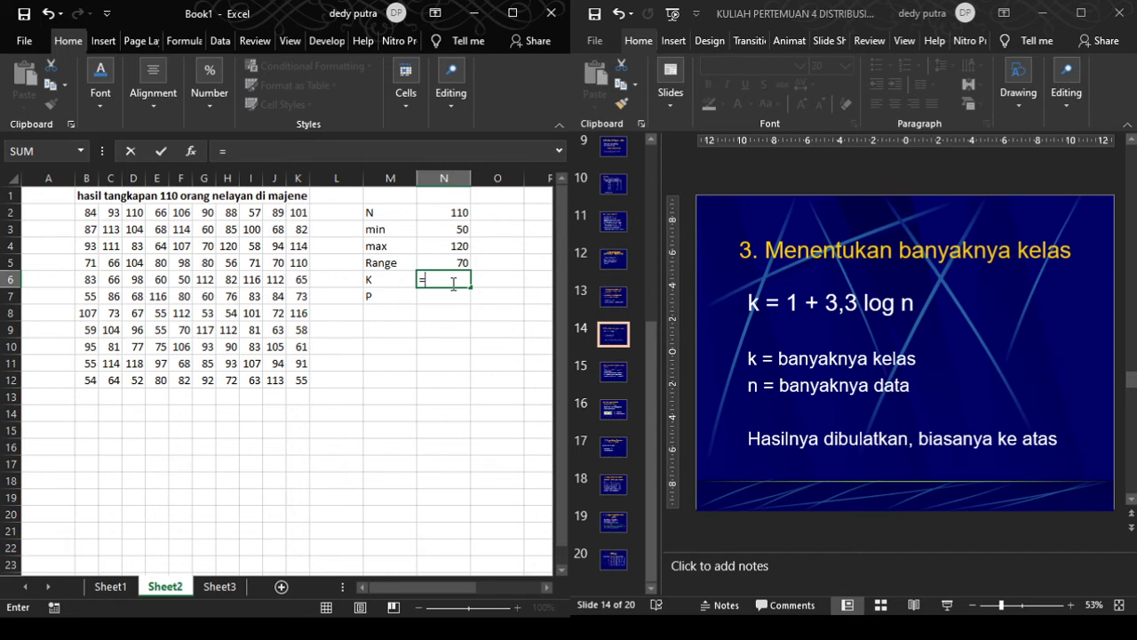
text(1)
text(+(3,3*l)
text(og)
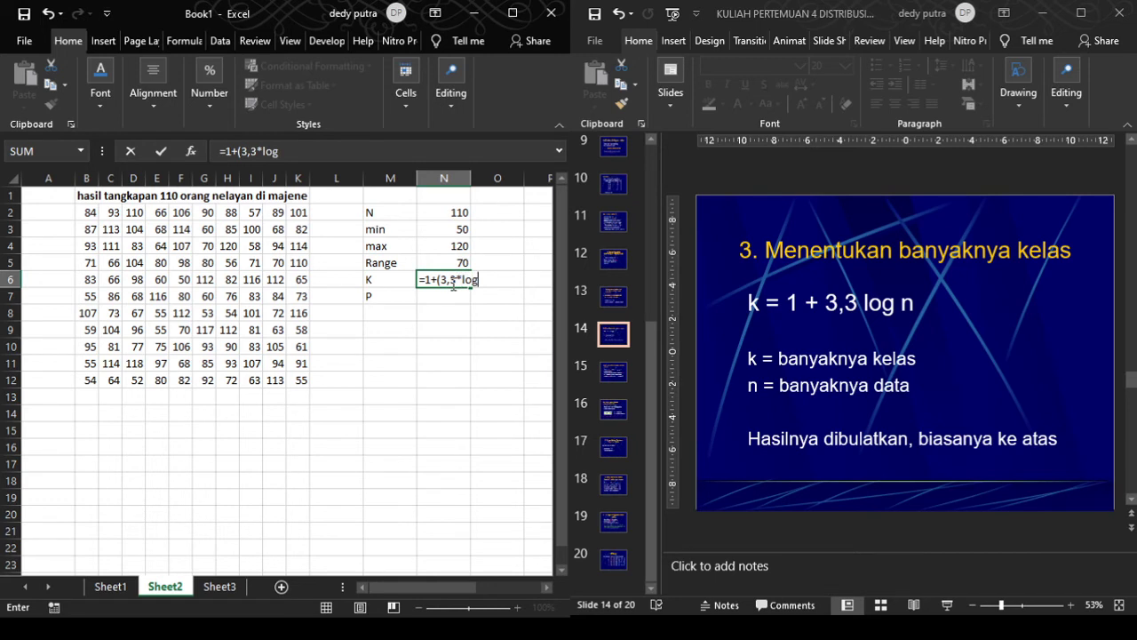
text(()
click(455, 213)
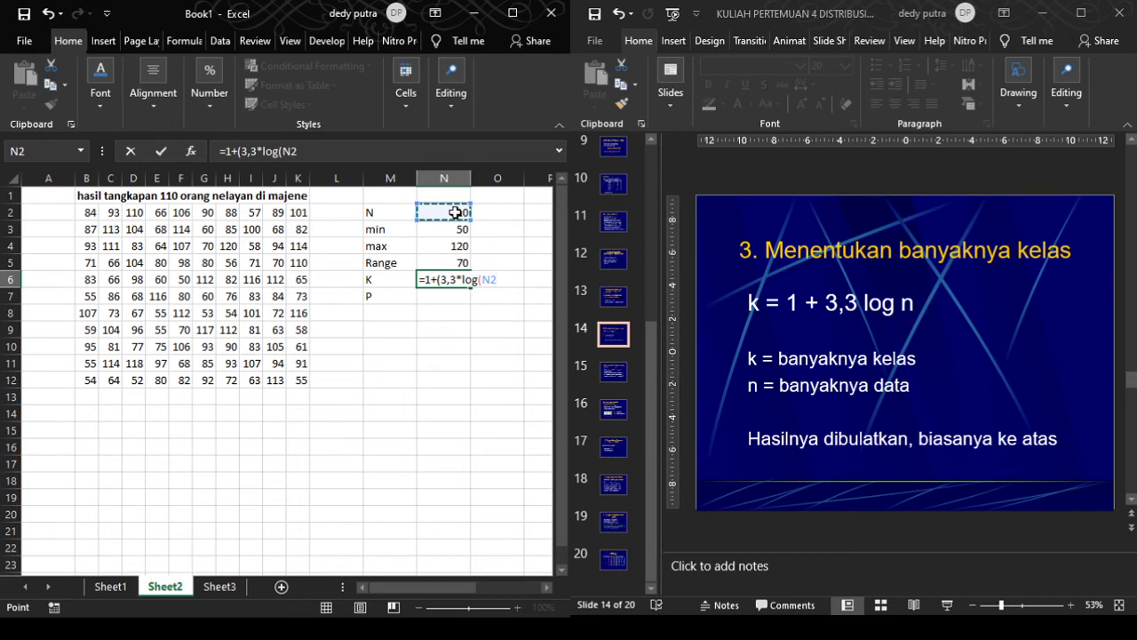
text()))
key(Return)
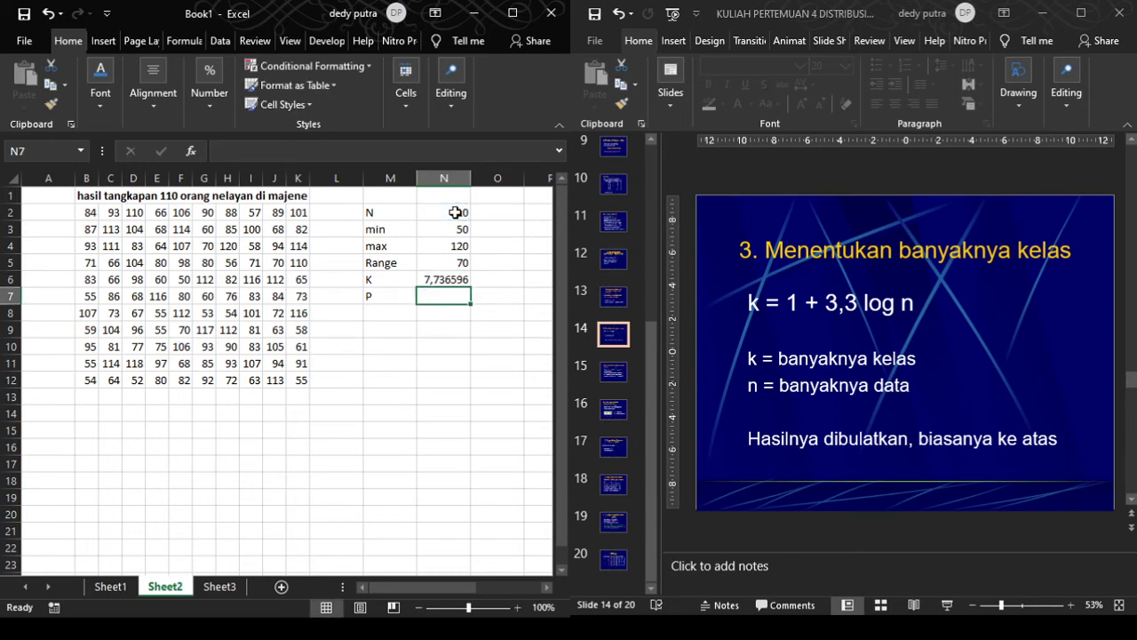
- Enter 8 in O6 as the number of classes K rounded up
click(442, 280)
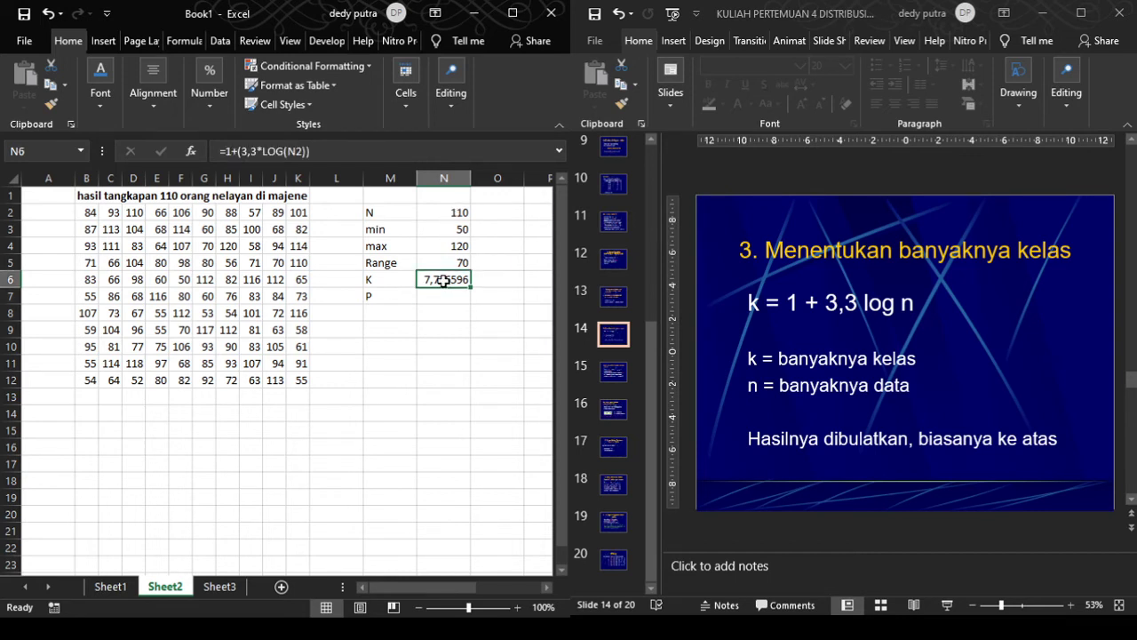
click(497, 284)
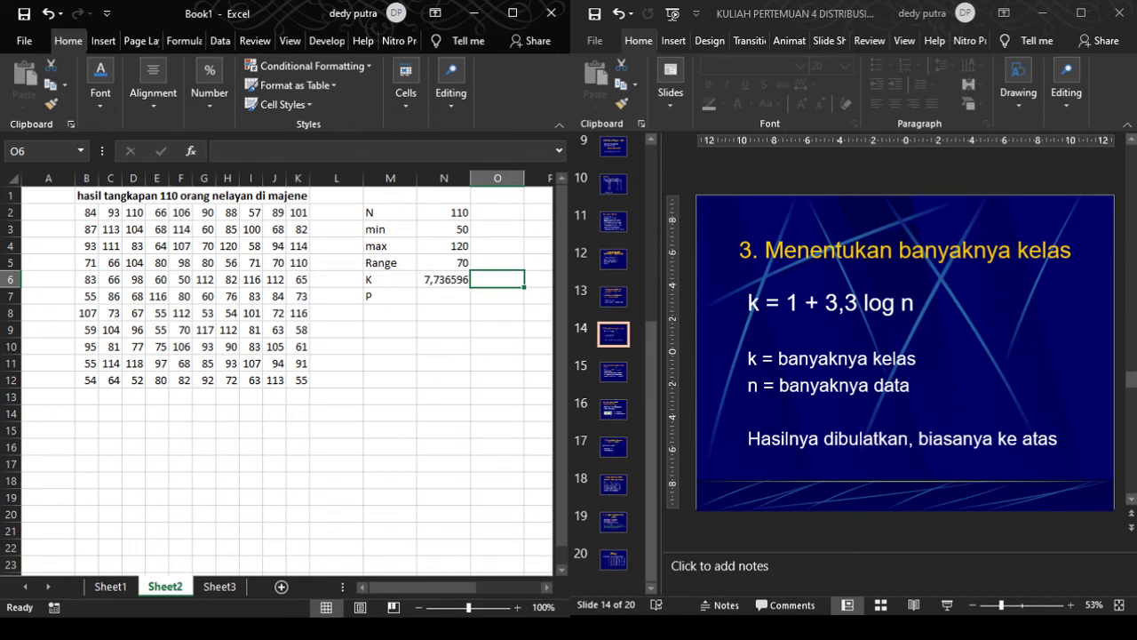
text(8)
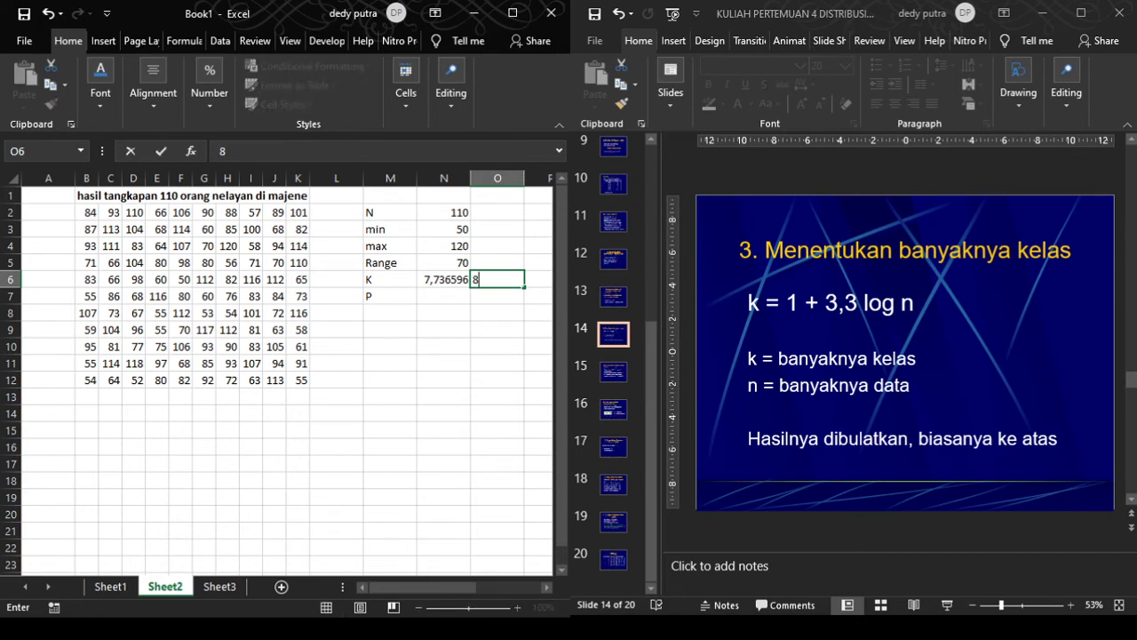
click(530, 379)
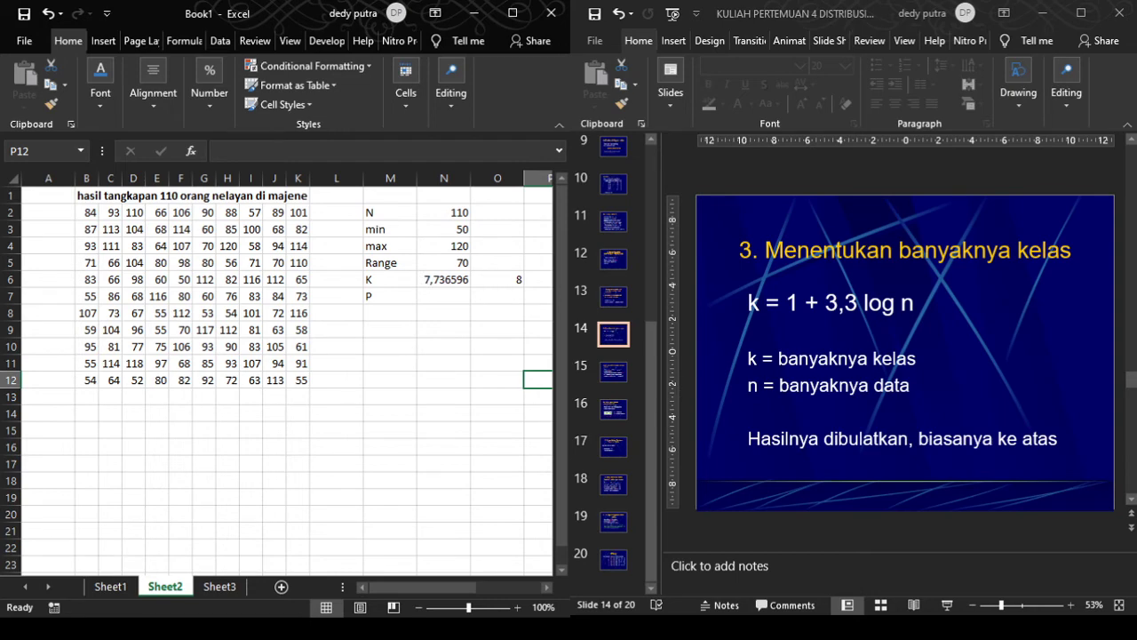
- Switch to PowerPoint and review slides 15 to 17 on choosing the number of classes and determining the class interval length
click(608, 374)
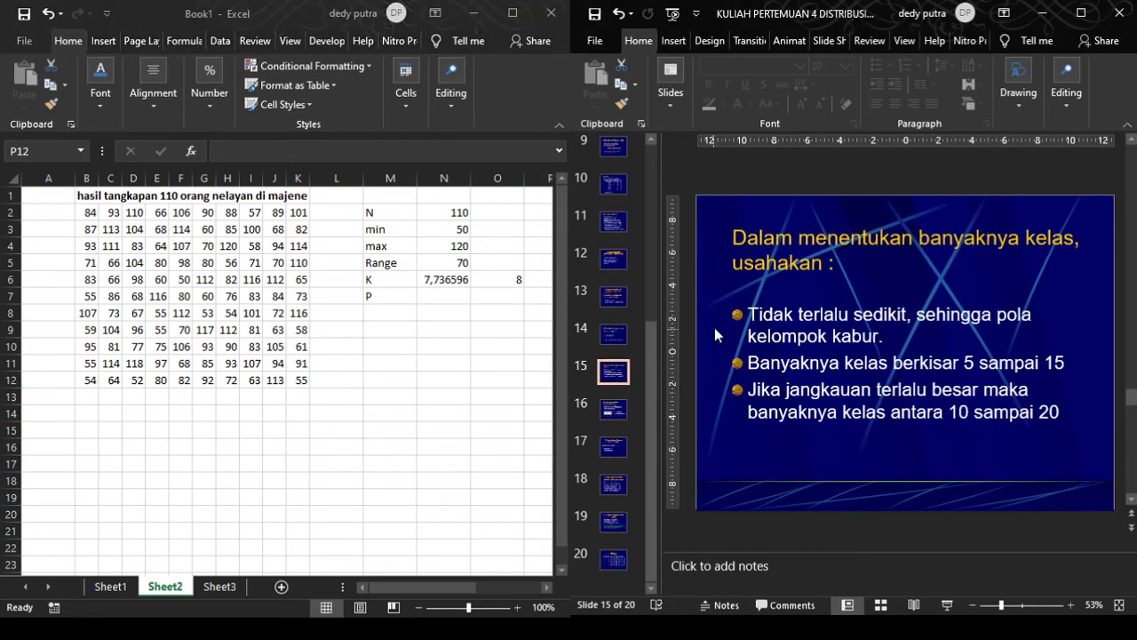
click(615, 369)
click(617, 413)
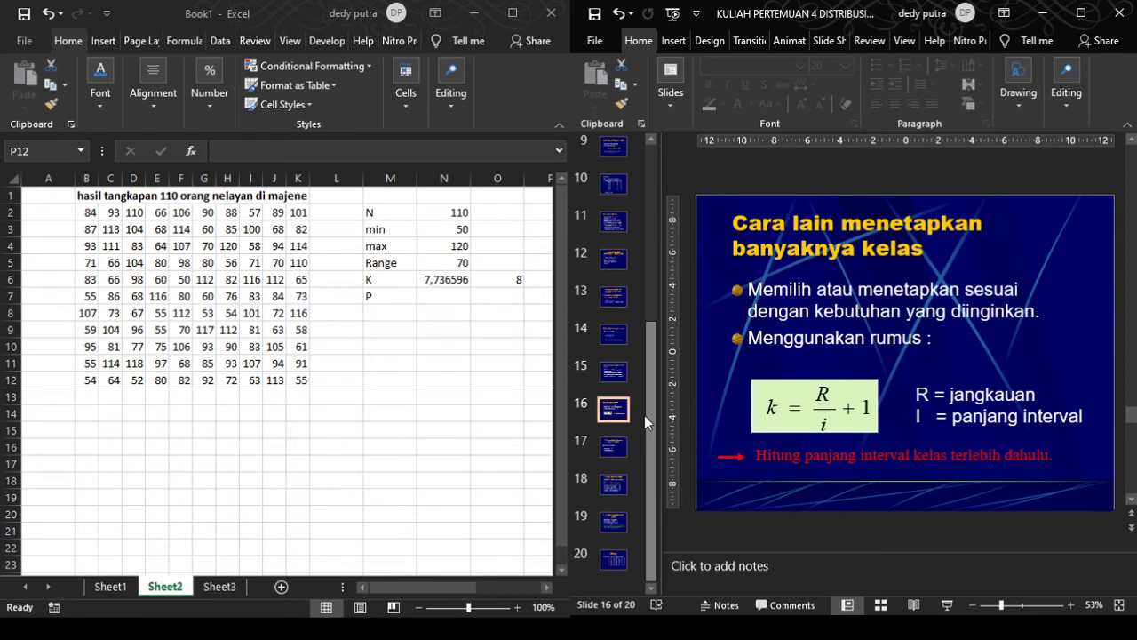
click(612, 449)
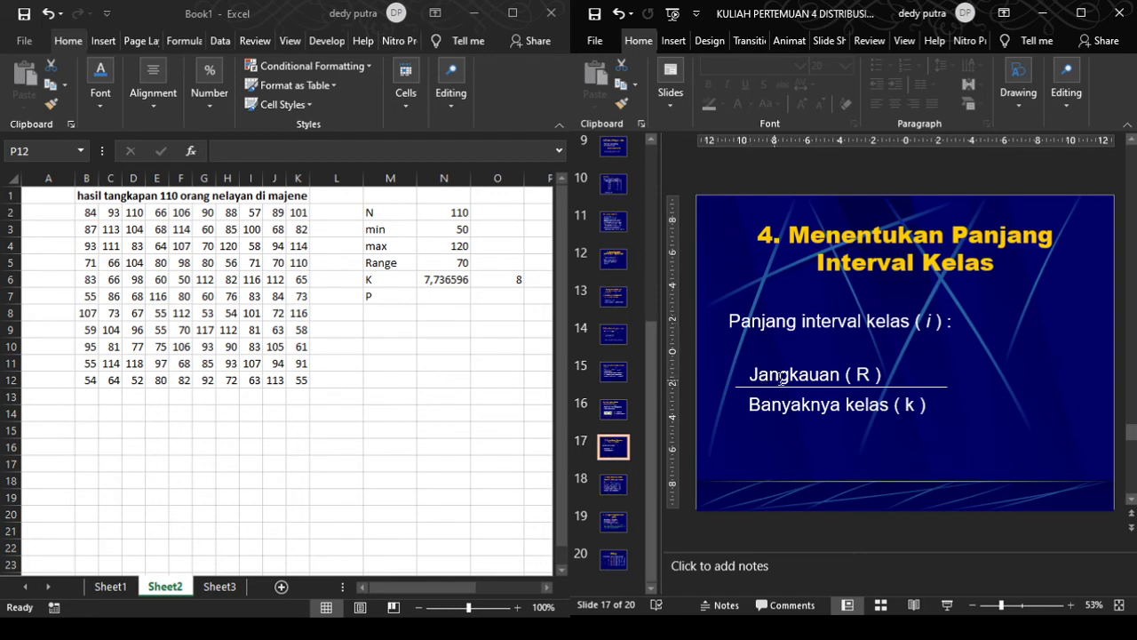
click(849, 374)
- Return to Excel and enter the formula =N5/N6 in N7 for the class interval length P
click(458, 299)
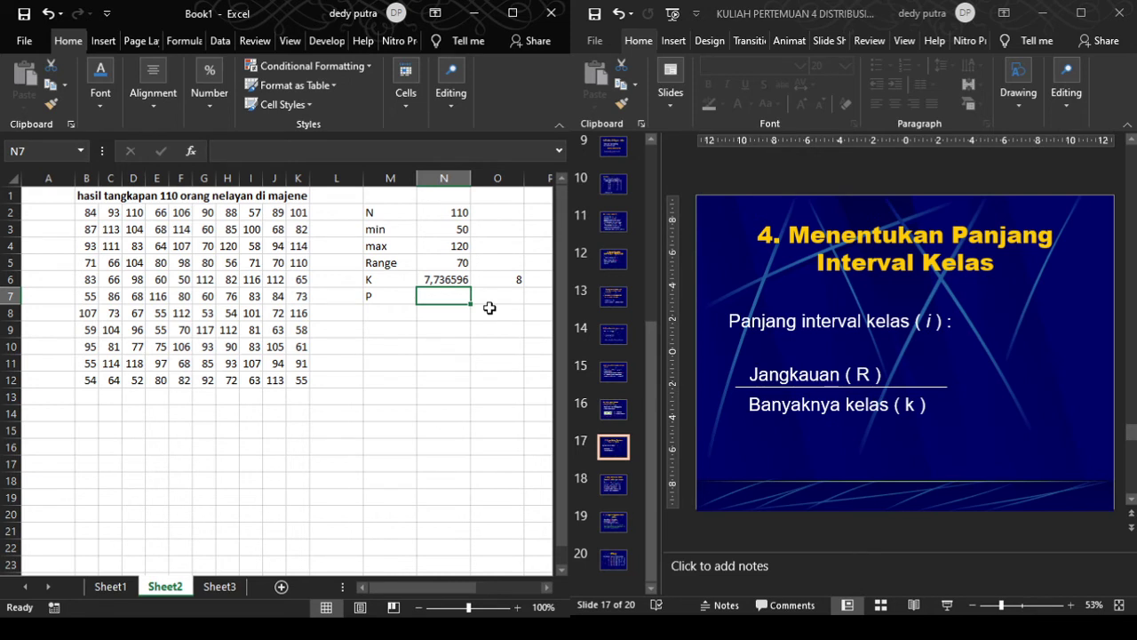
text(=)
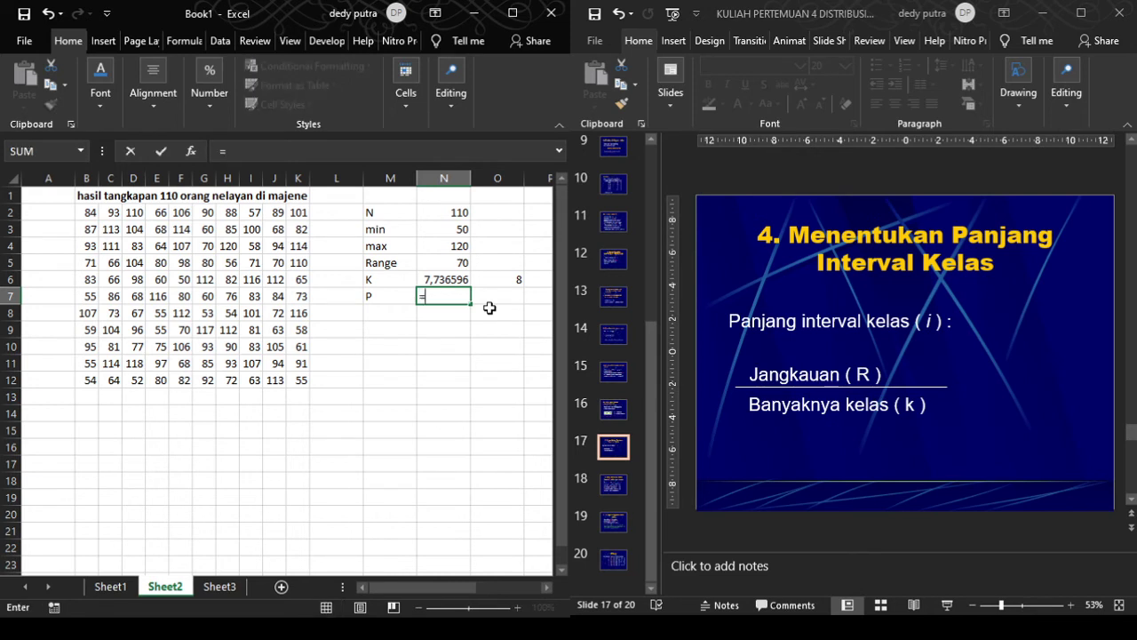
click(460, 262)
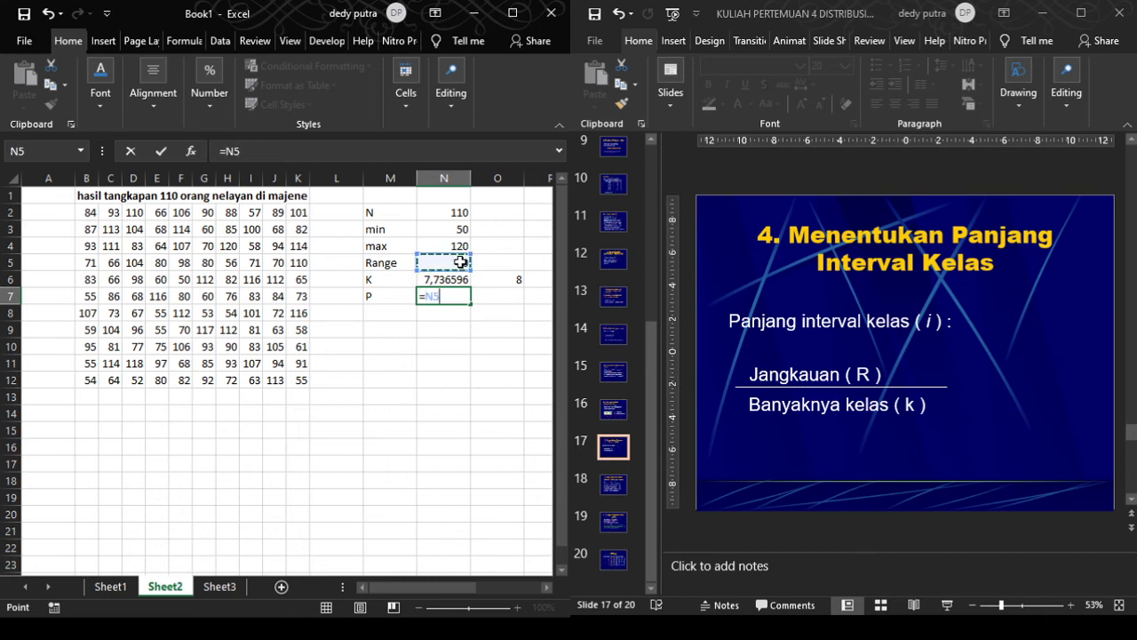
text(/)
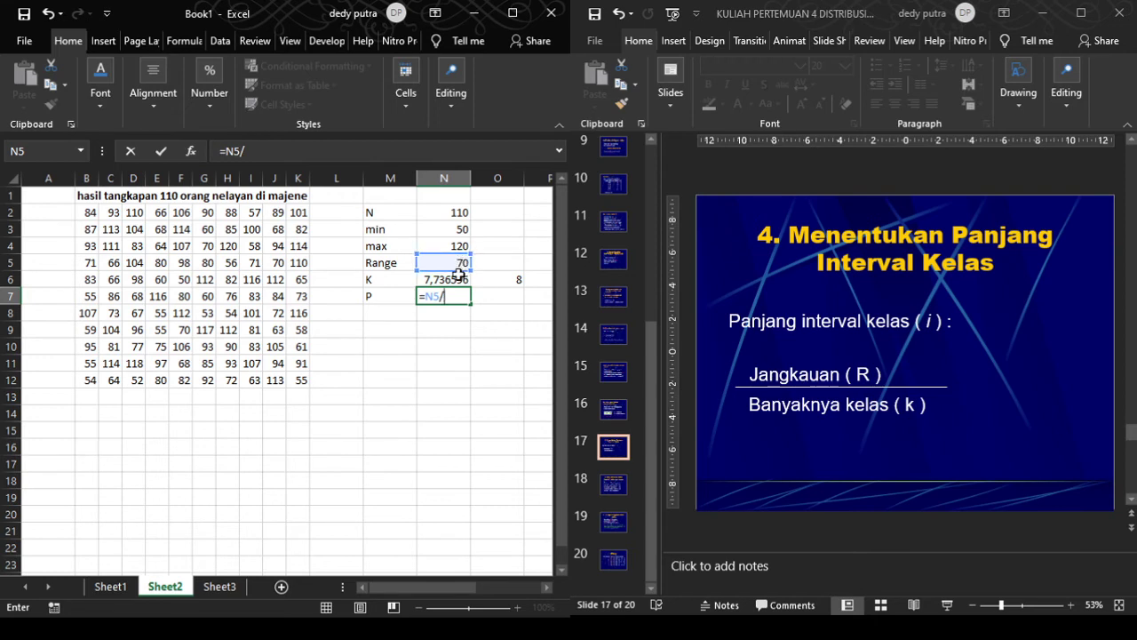
click(444, 279)
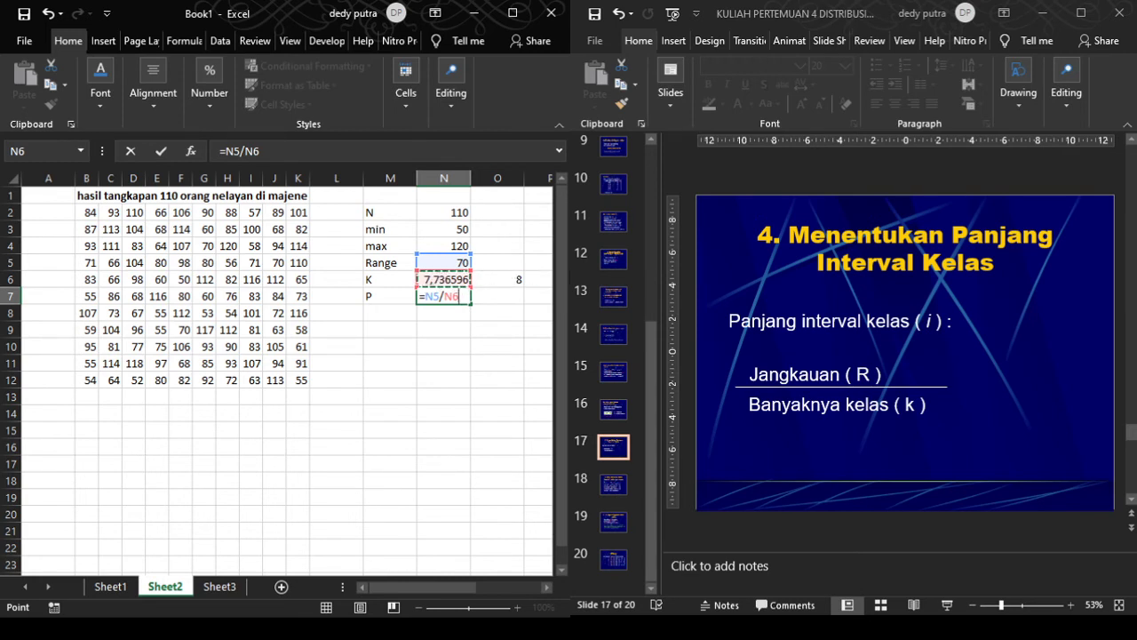
key(Return)
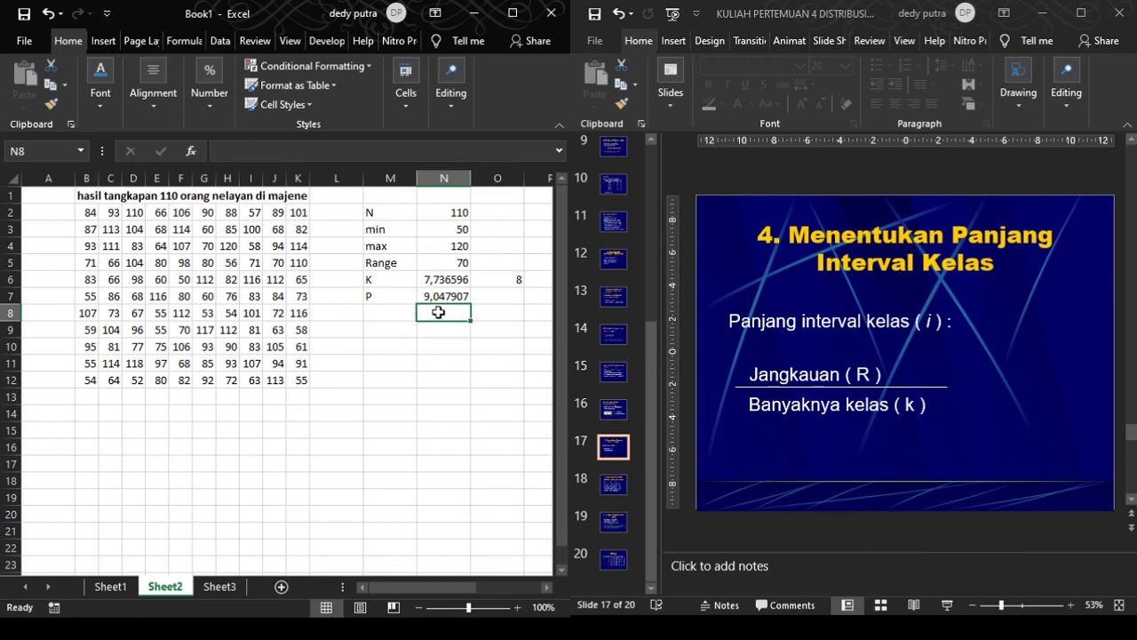
- Enter 10 in O7 as the class interval length P rounded up
click(494, 296)
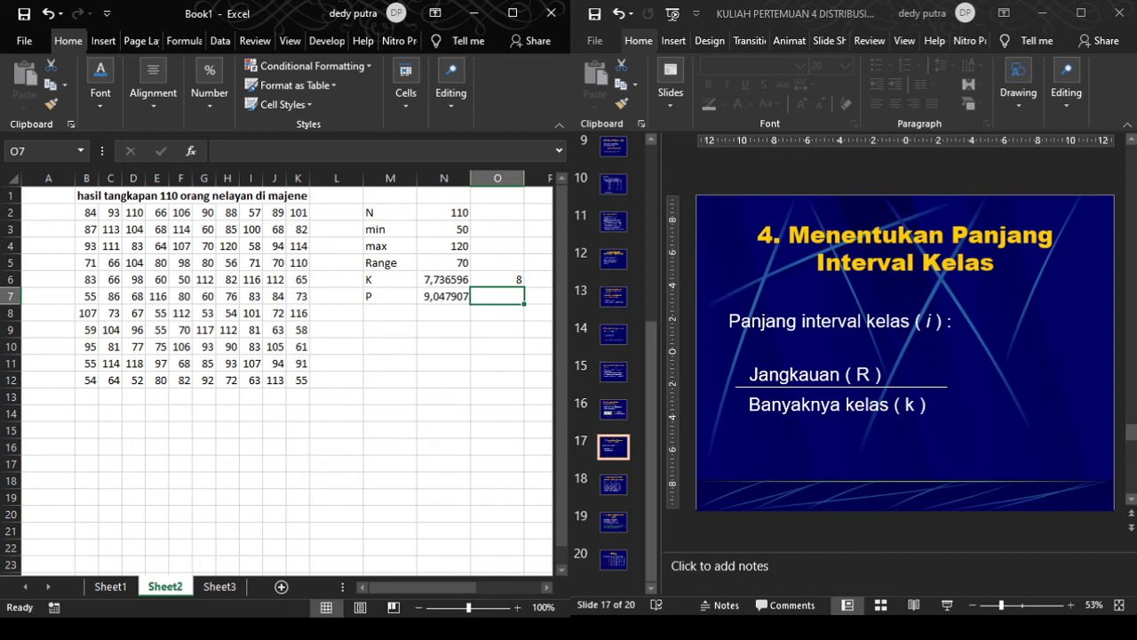
text(10)
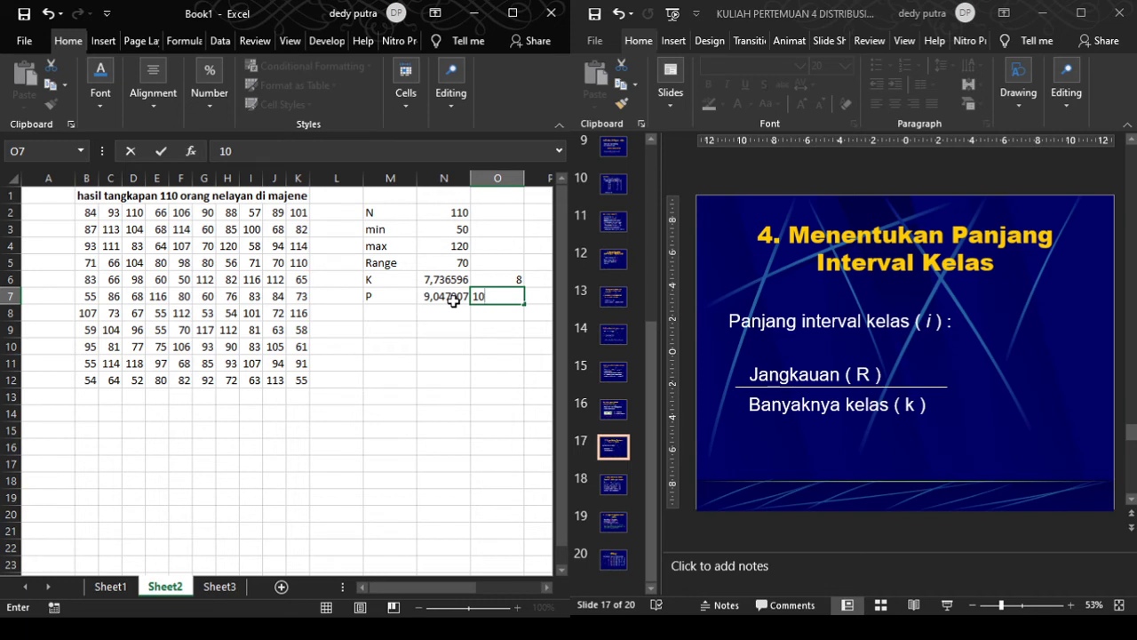
click(477, 327)
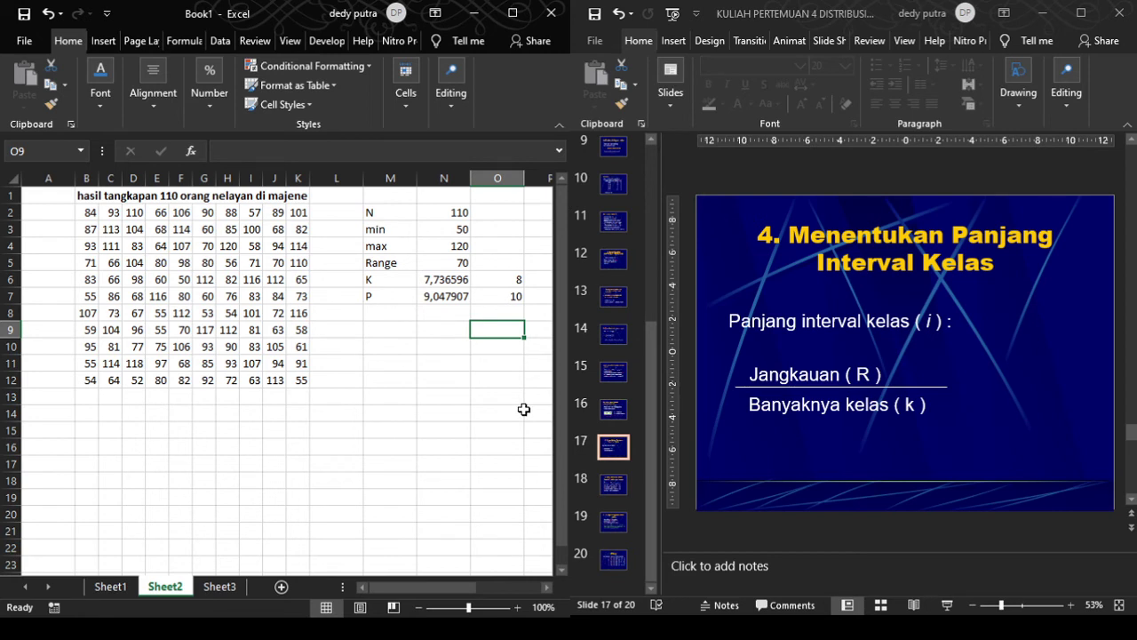
- Review slide 18 on the first class's lower limit in PowerPoint, and clear the old interval values in Q3:R10 in Excel
drag(391, 584, 450, 585)
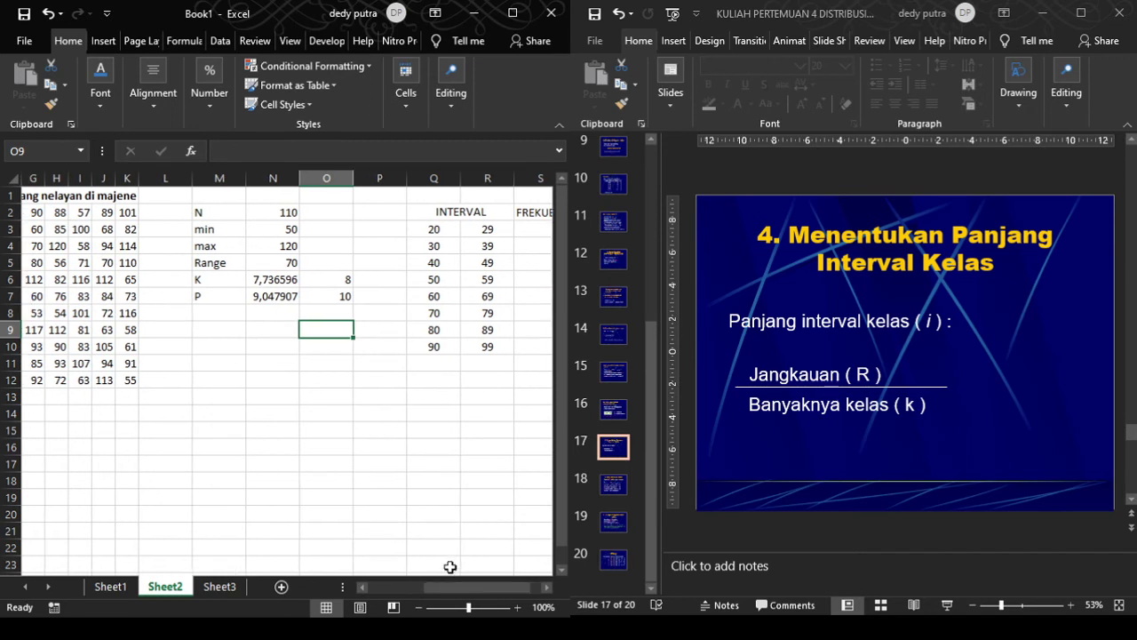
click(439, 262)
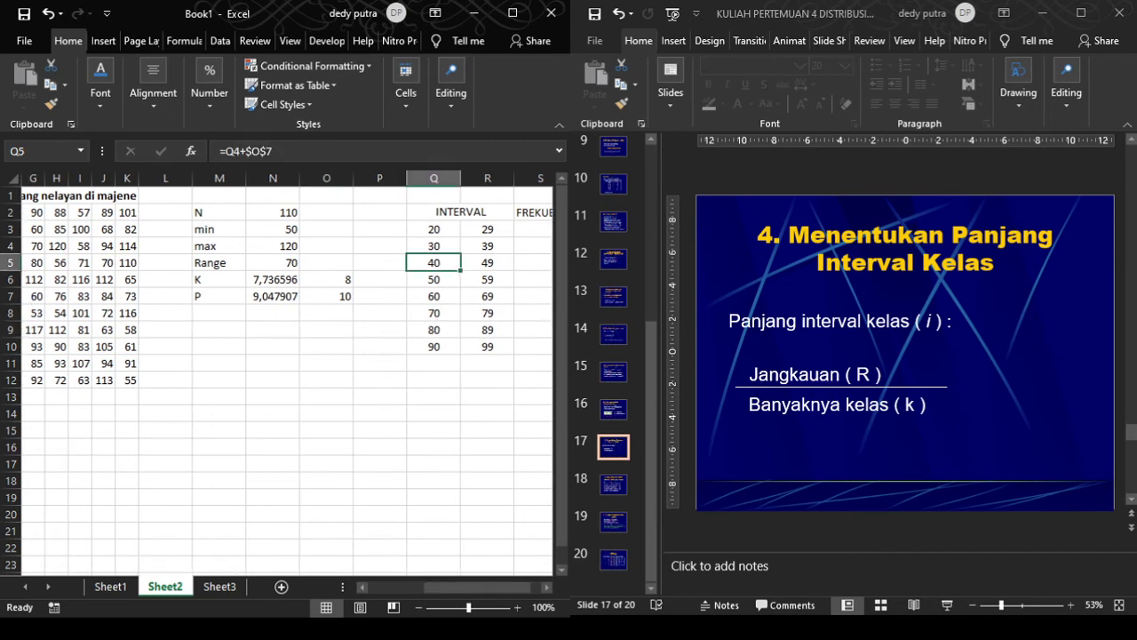
click(614, 484)
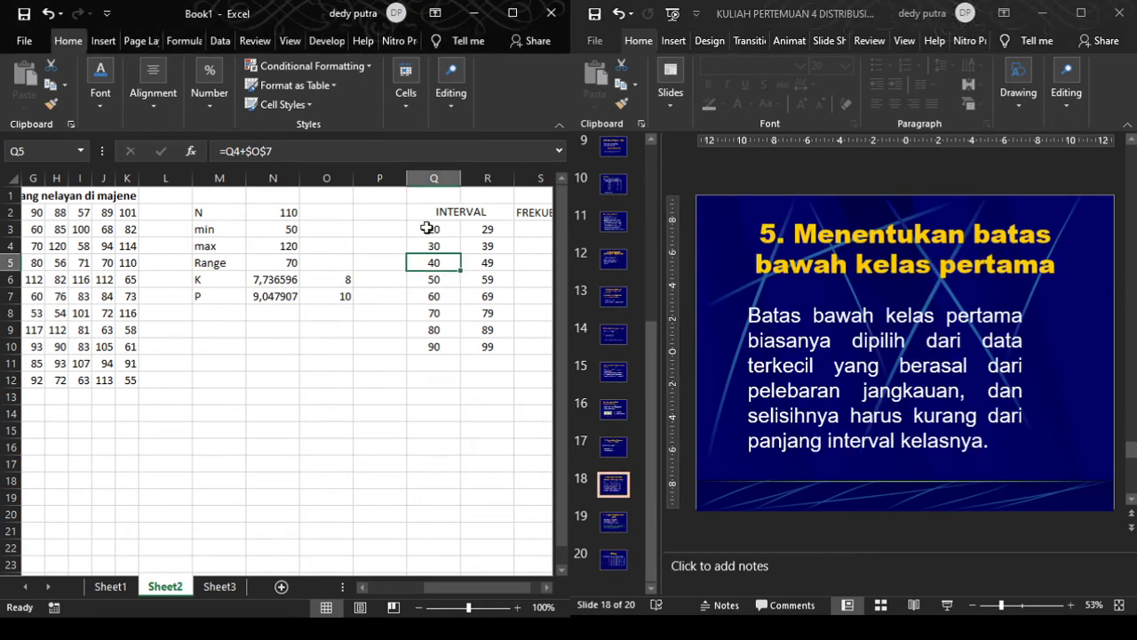
drag(426, 229, 488, 338)
key(Delete)
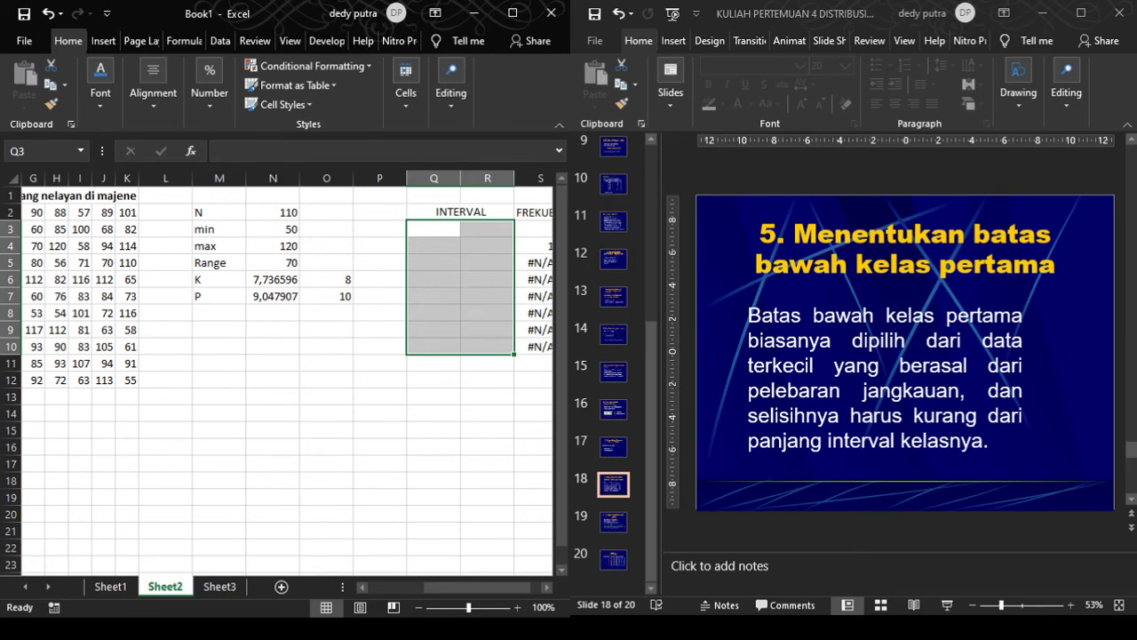
- Enter 50 in Q3 as the lower limit of the first class
click(433, 230)
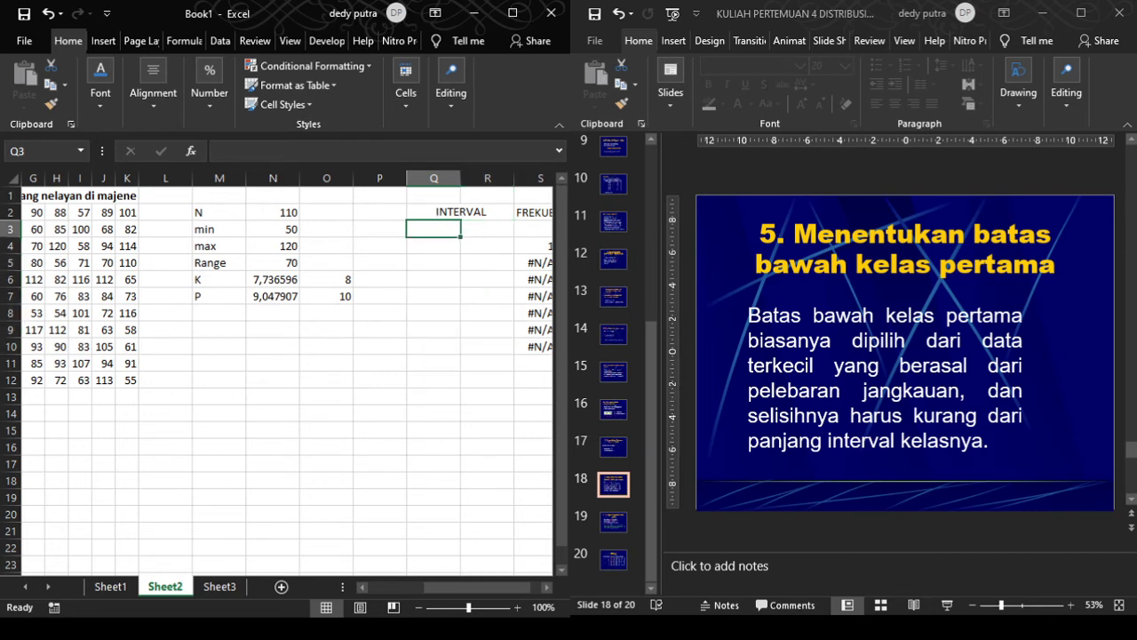
text(50)
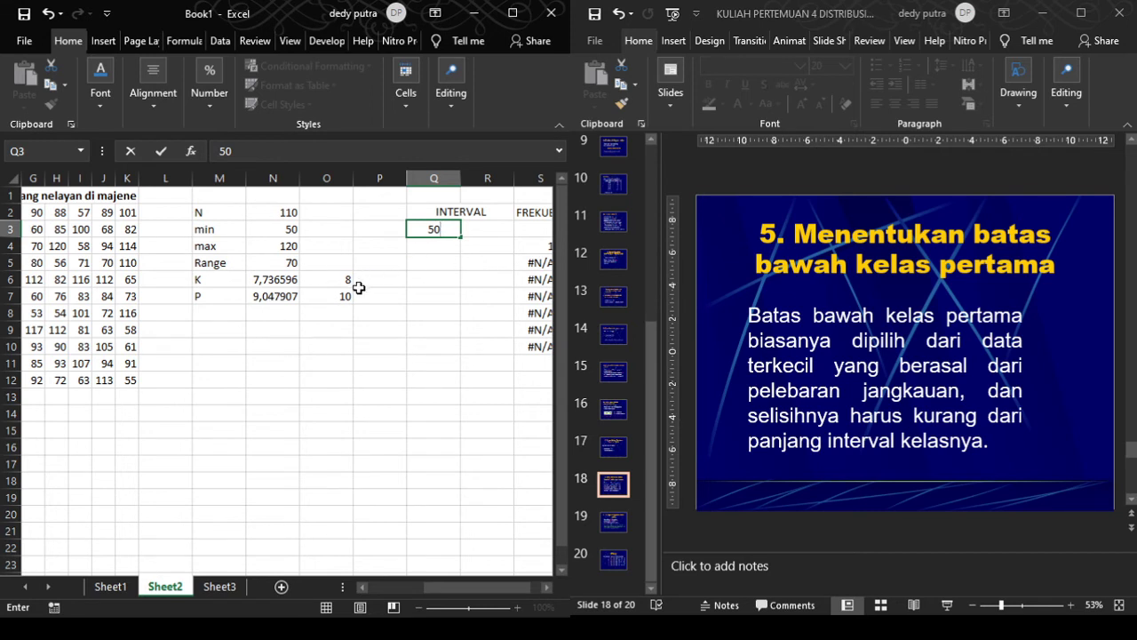
click(395, 225)
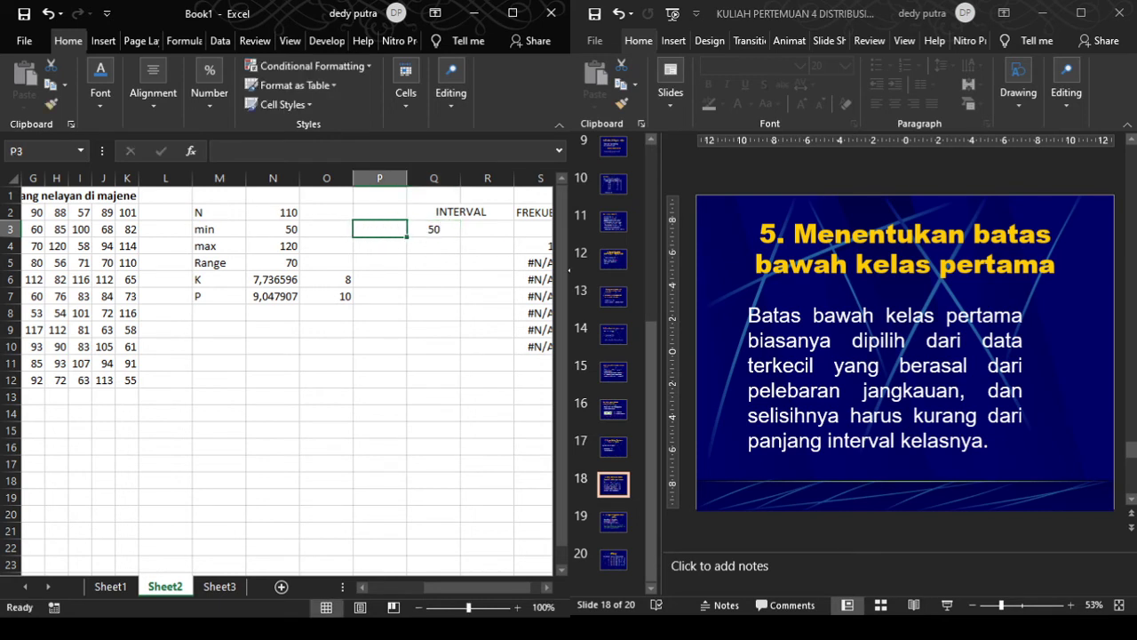
- Add the heading KELAS in P2 and number the classes 1 to 8 in P3:P10
click(380, 214)
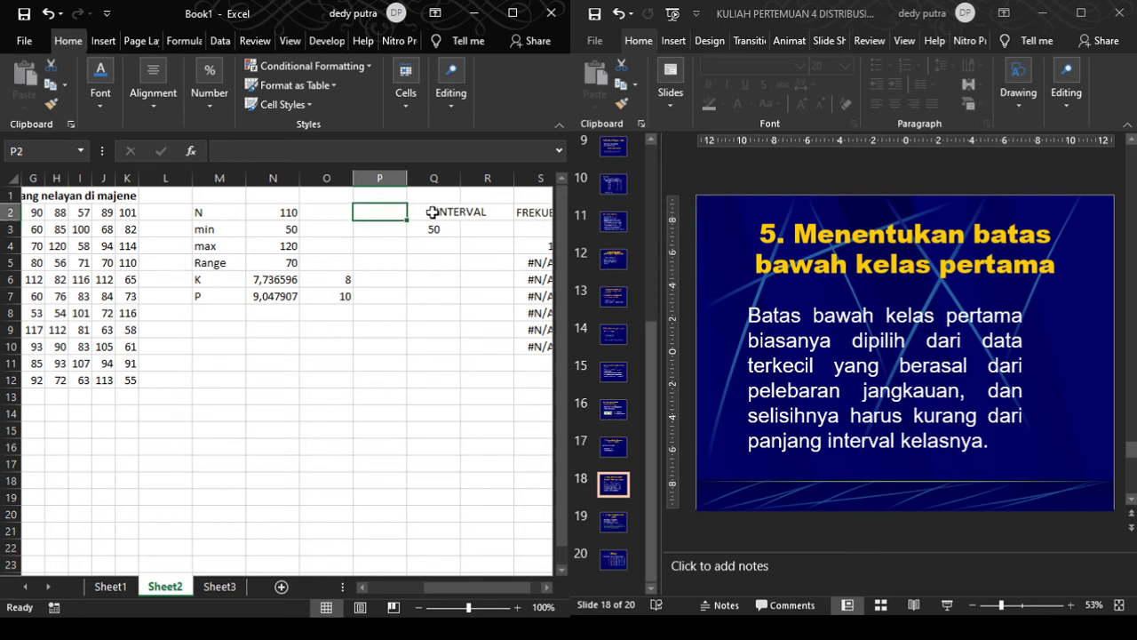
text(KELAS)
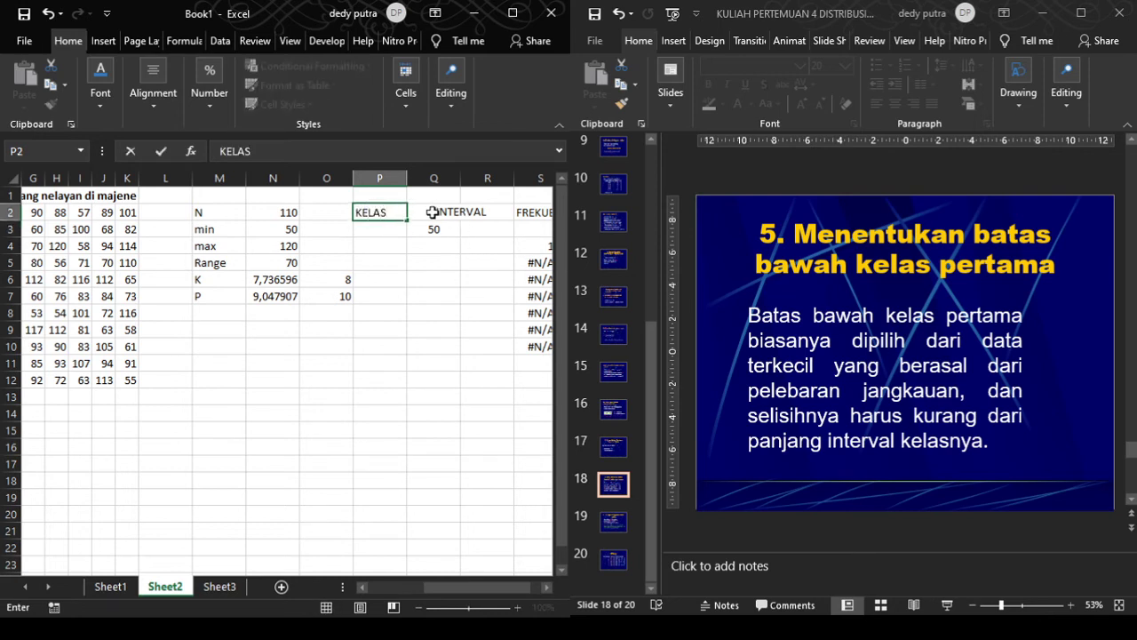
key(Return)
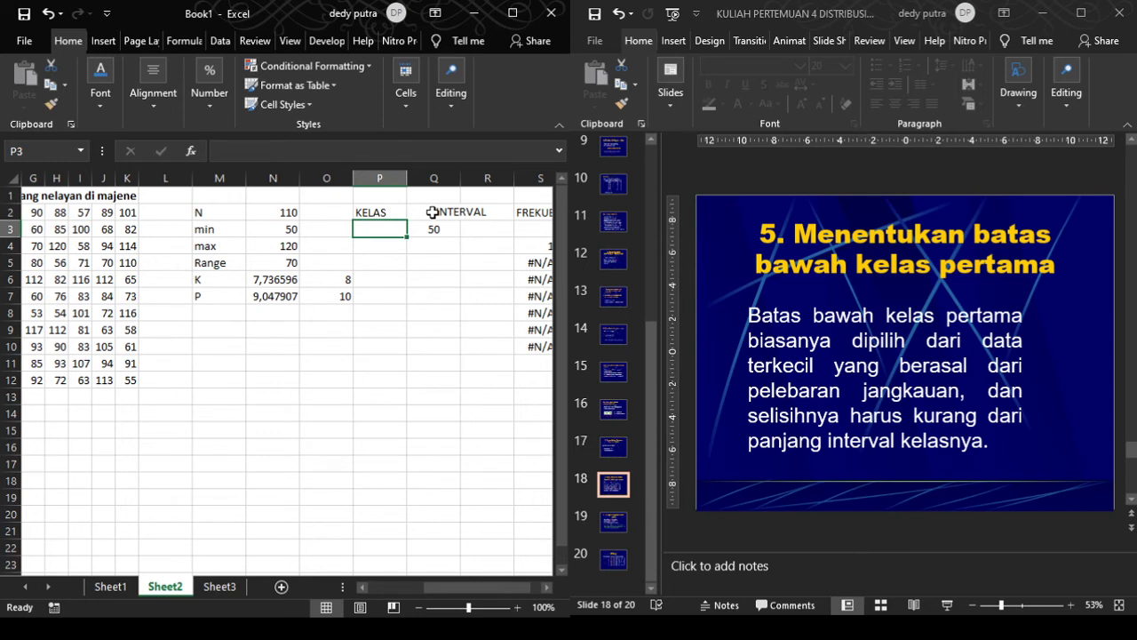
text(1)
key(Return)
text(2)
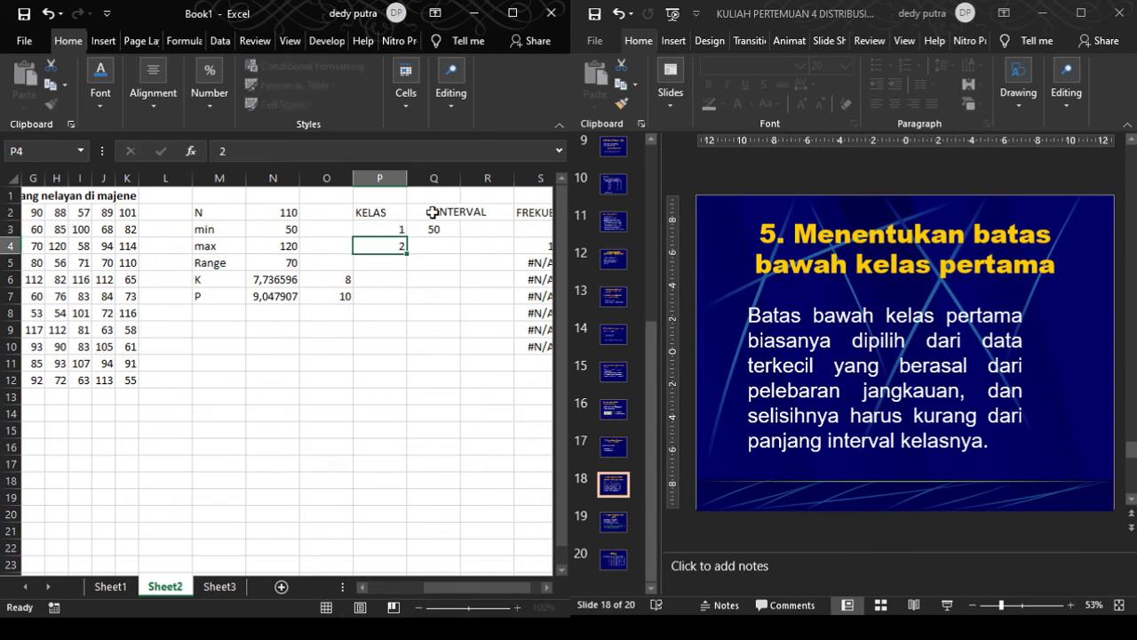
key(Return)
text(3)
key(Return)
text(4)
key(Return)
text(5)
key(Return)
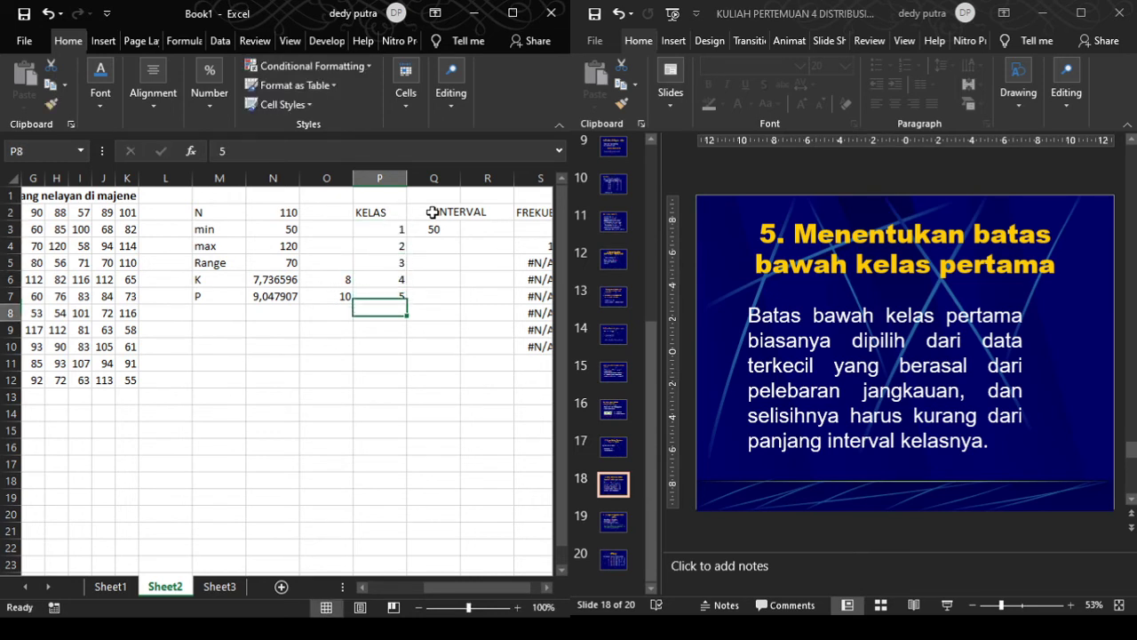
text(6)
key(Return)
text(7)
key(Return)
text(8)
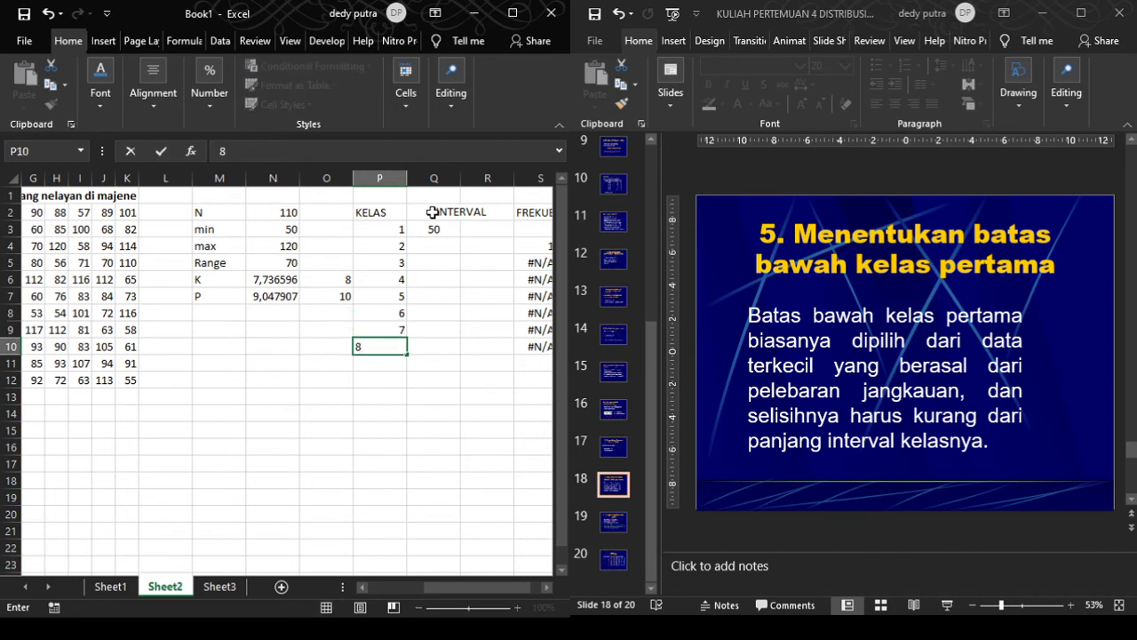
key(Right)
key(Up)
key(Up)
key(Up)
key(Up)
key(Up)
key(Up)
key(Up)
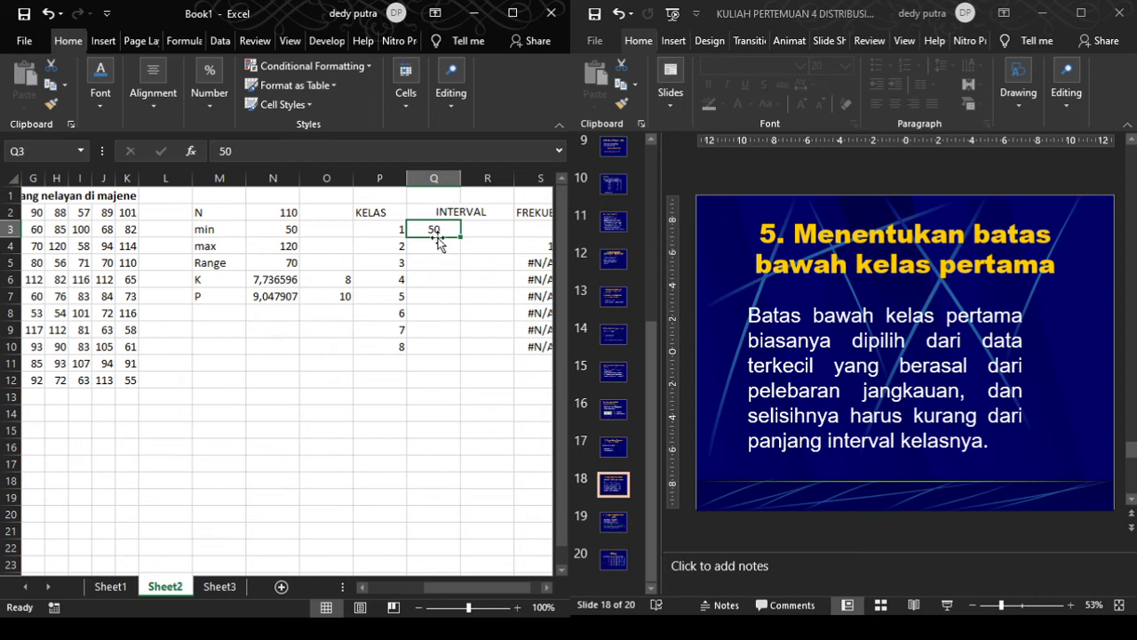
- Check the minimum value's cell and enter 59 in R3 as the upper limit of the first class
click(283, 231)
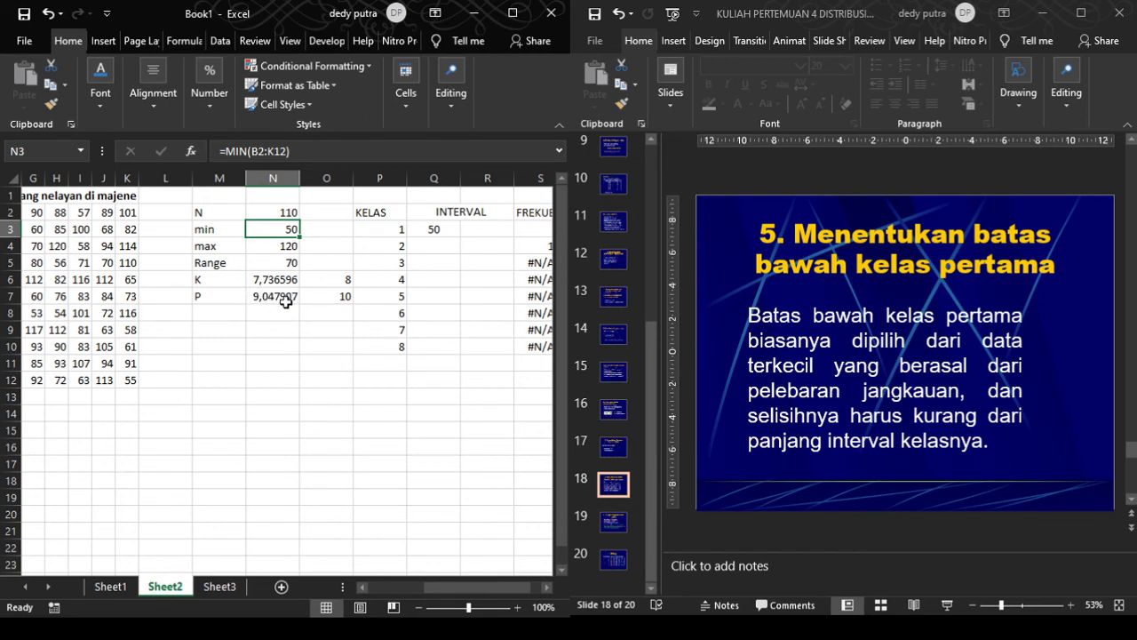
click(439, 230)
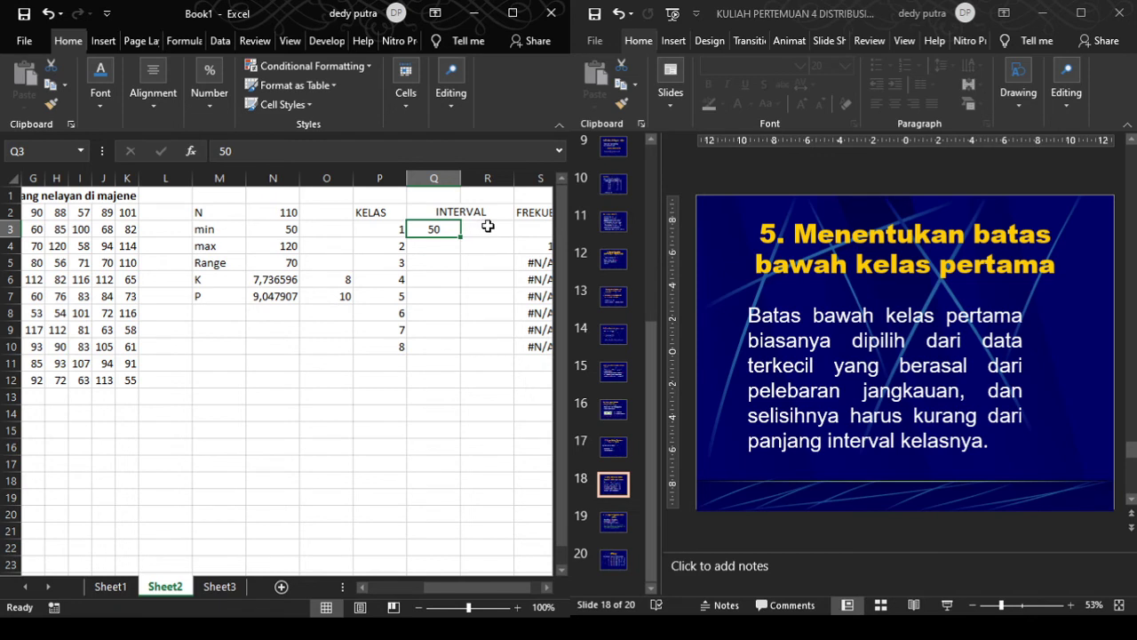
click(486, 228)
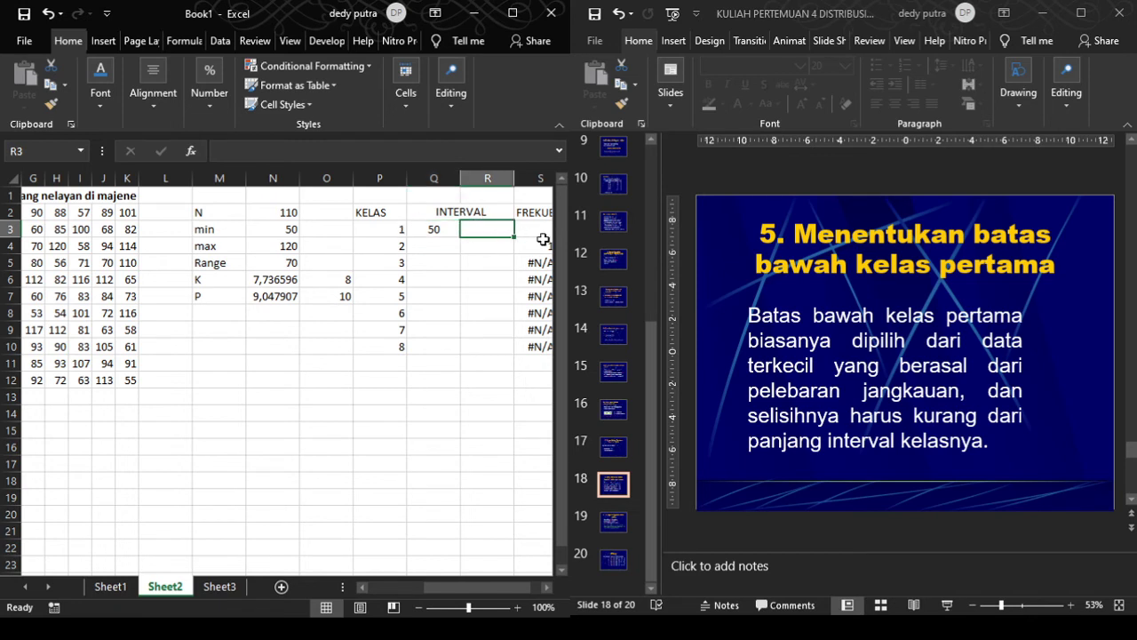
text(59)
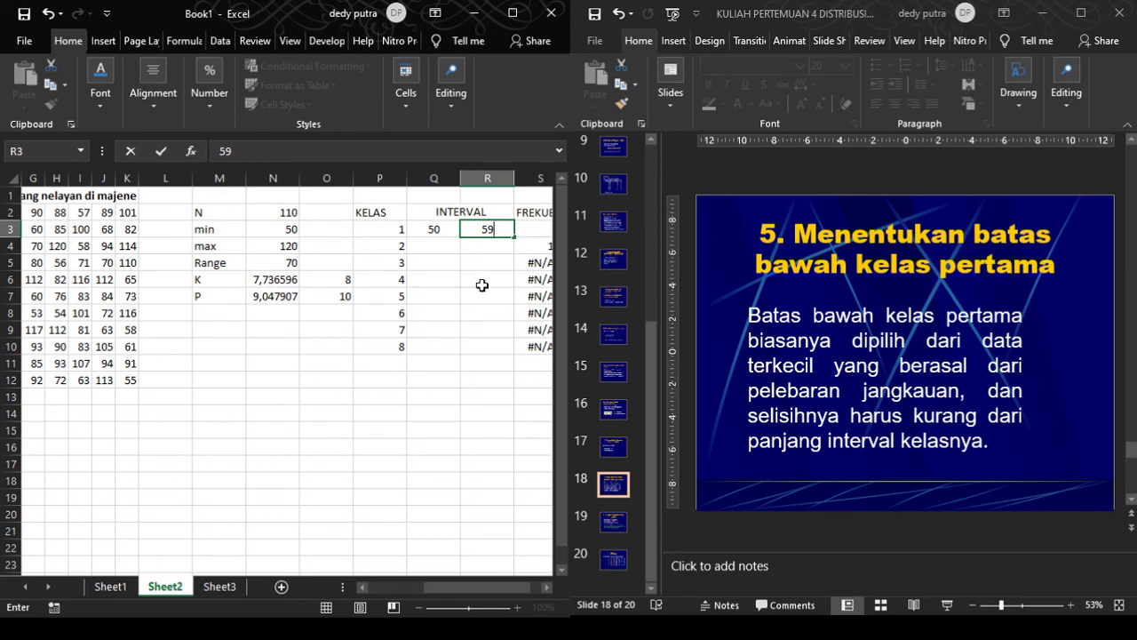
click(342, 298)
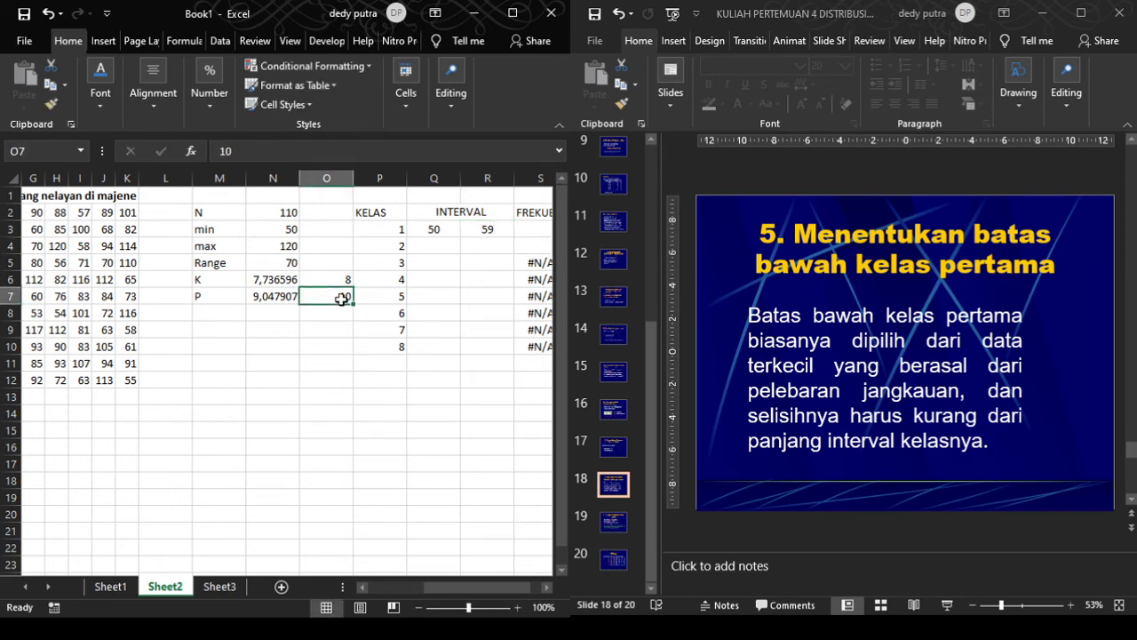
- Replace the first class's upper limit in R3 with the formula =(Q3-1)+$O$7
click(482, 229)
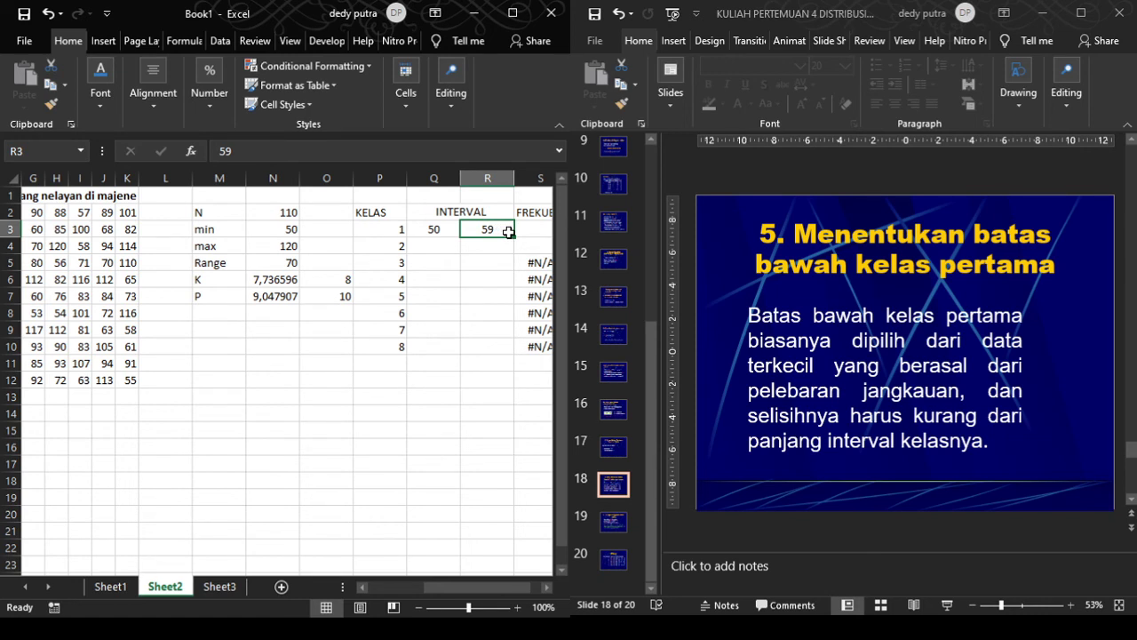
text(=)
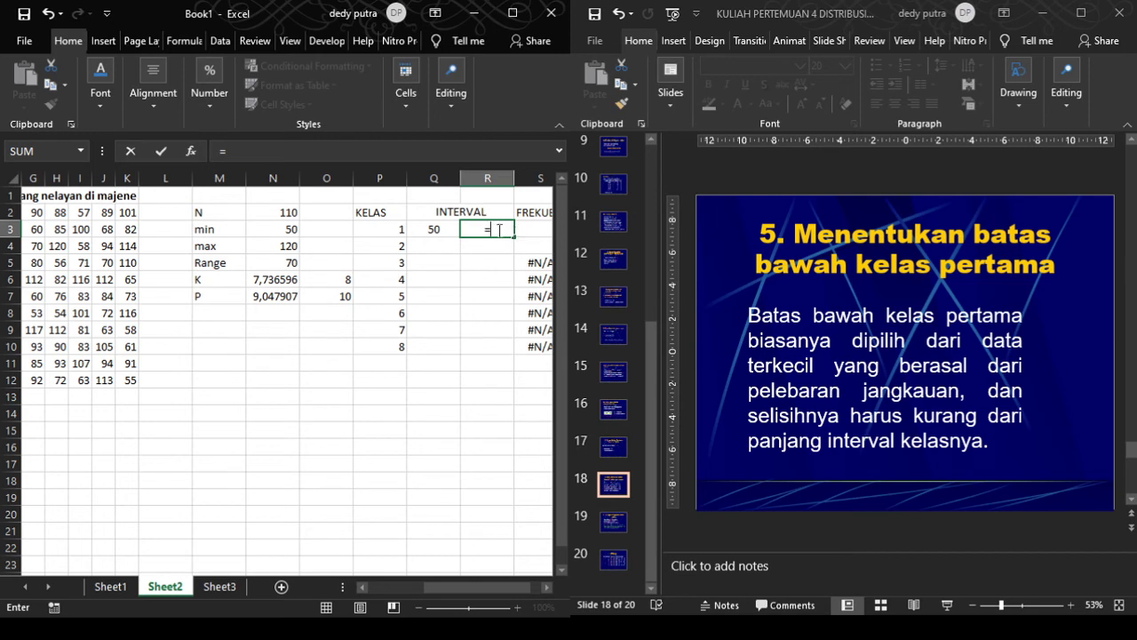
click(436, 229)
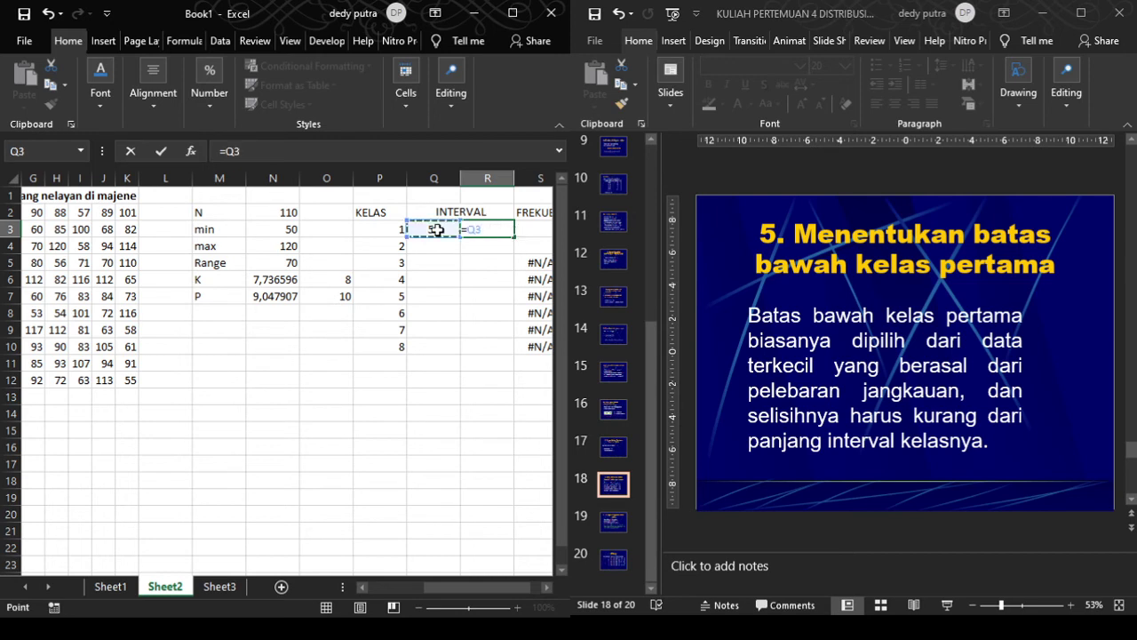
click(493, 229)
text((Q3)
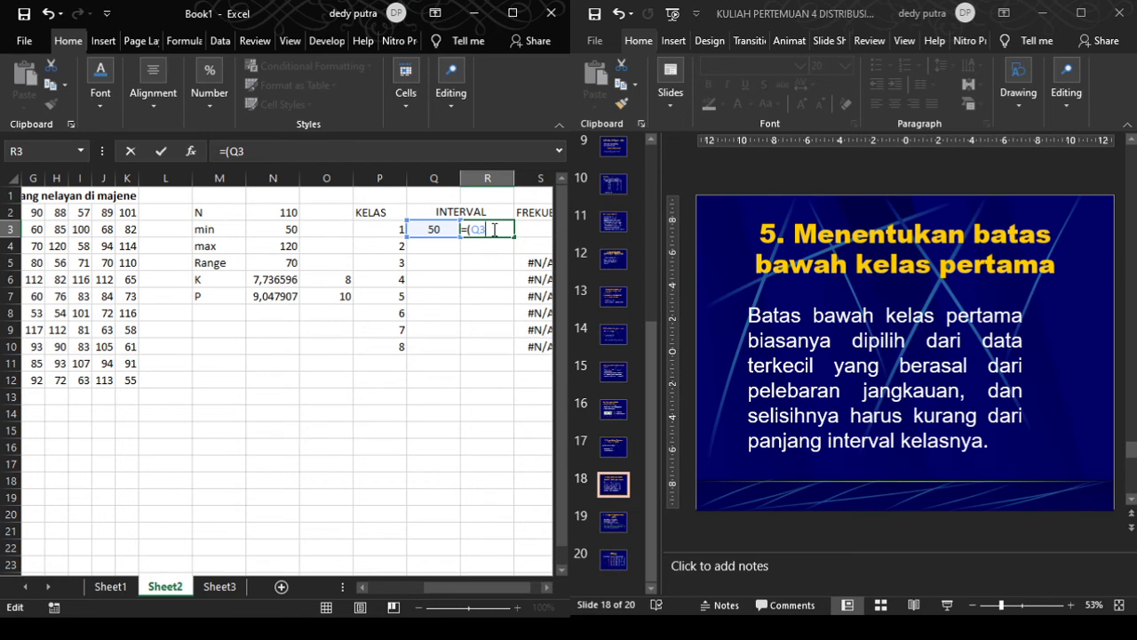
text(-1)+)
click(341, 296)
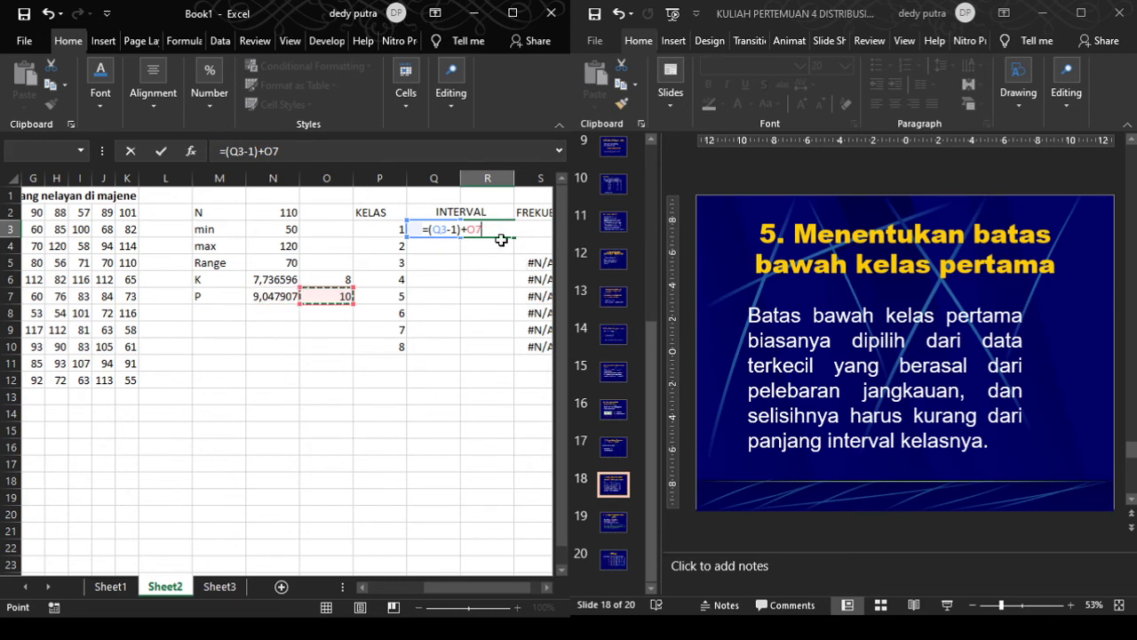
click(270, 155)
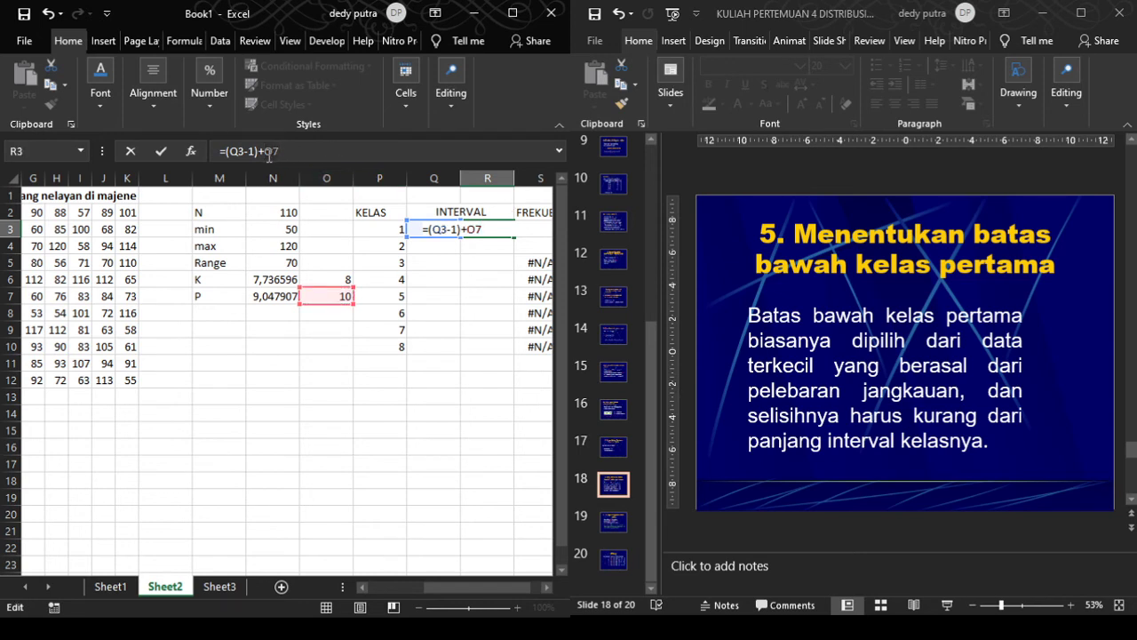
key(F4)
key(Return)
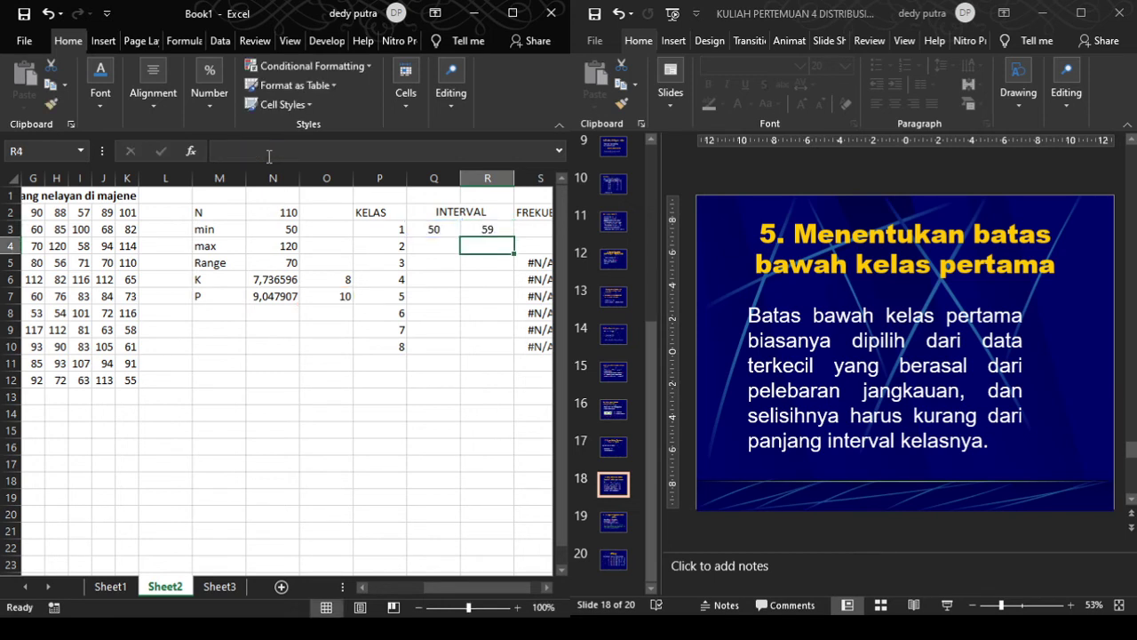
click(489, 230)
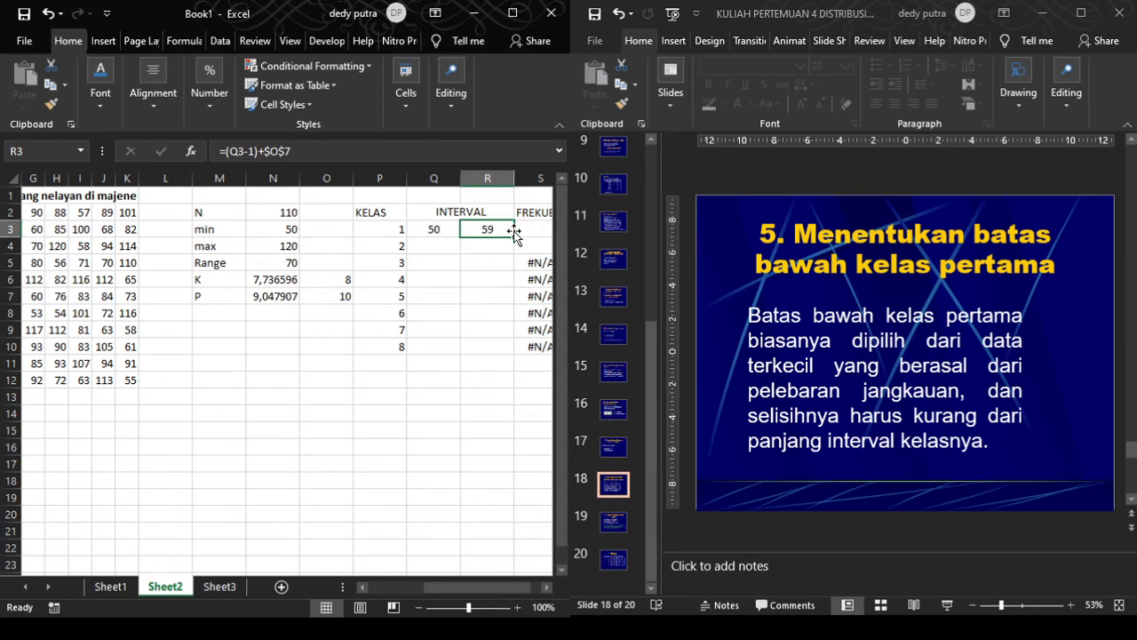
- Enter the formula =Q3+$O$7 in Q4 as the lower limit of the second class
click(435, 246)
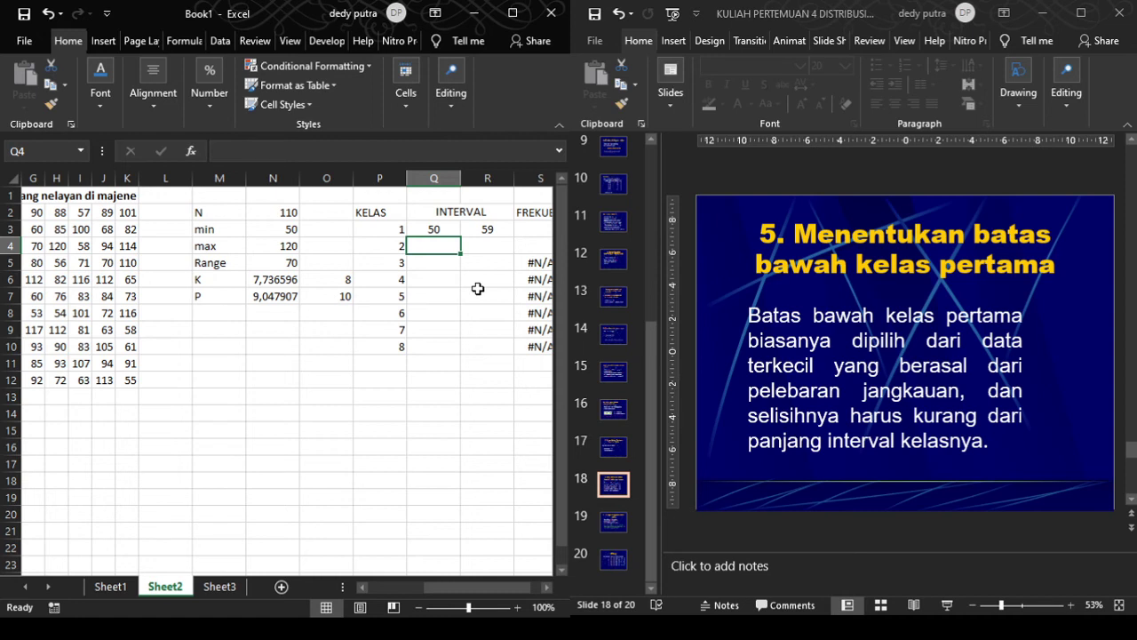
click(485, 230)
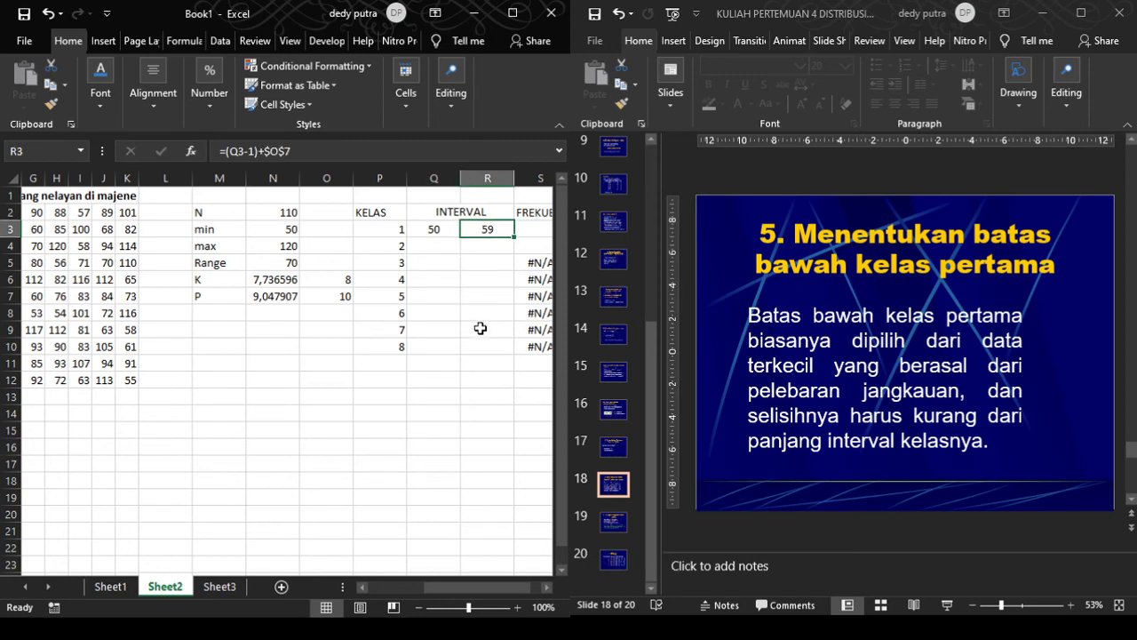
click(424, 243)
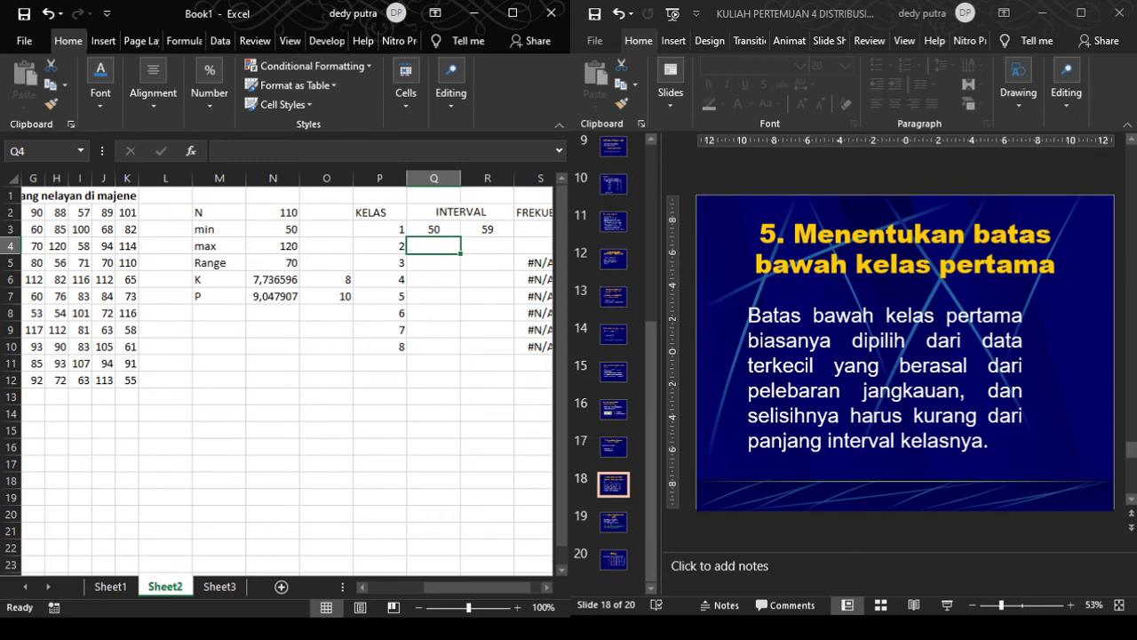
double_click(426, 244)
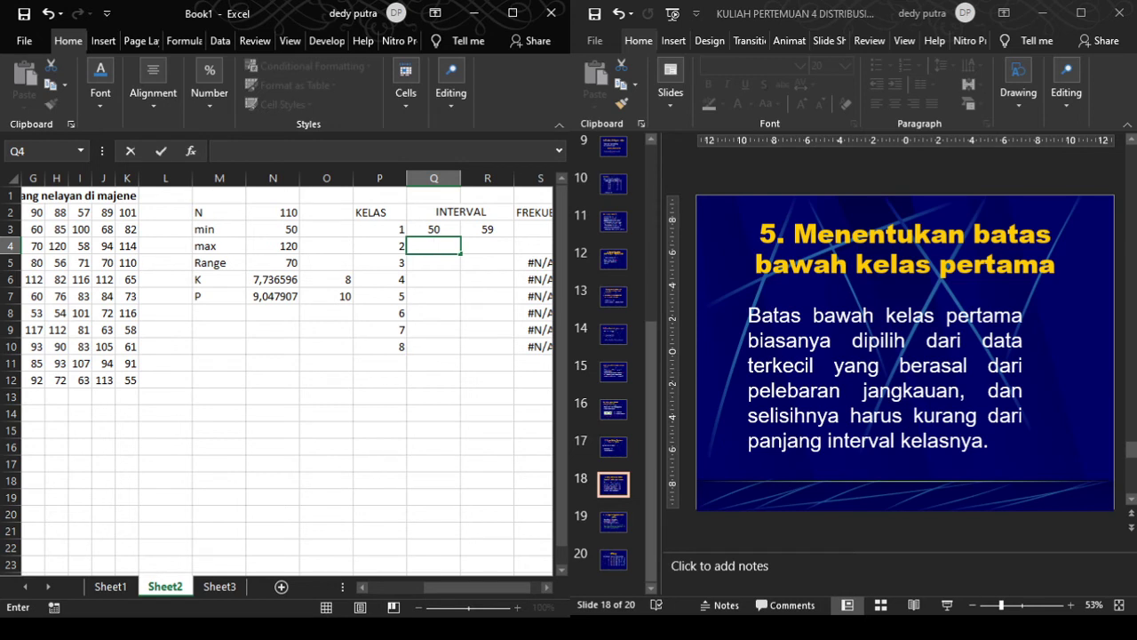
text(=)
click(432, 228)
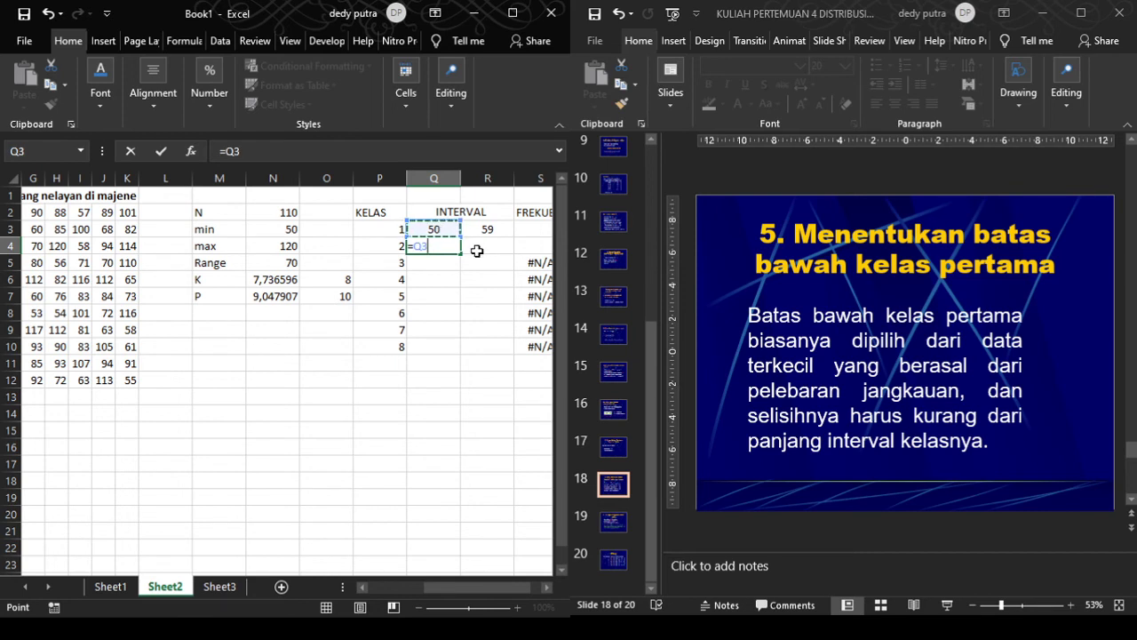
text(+)
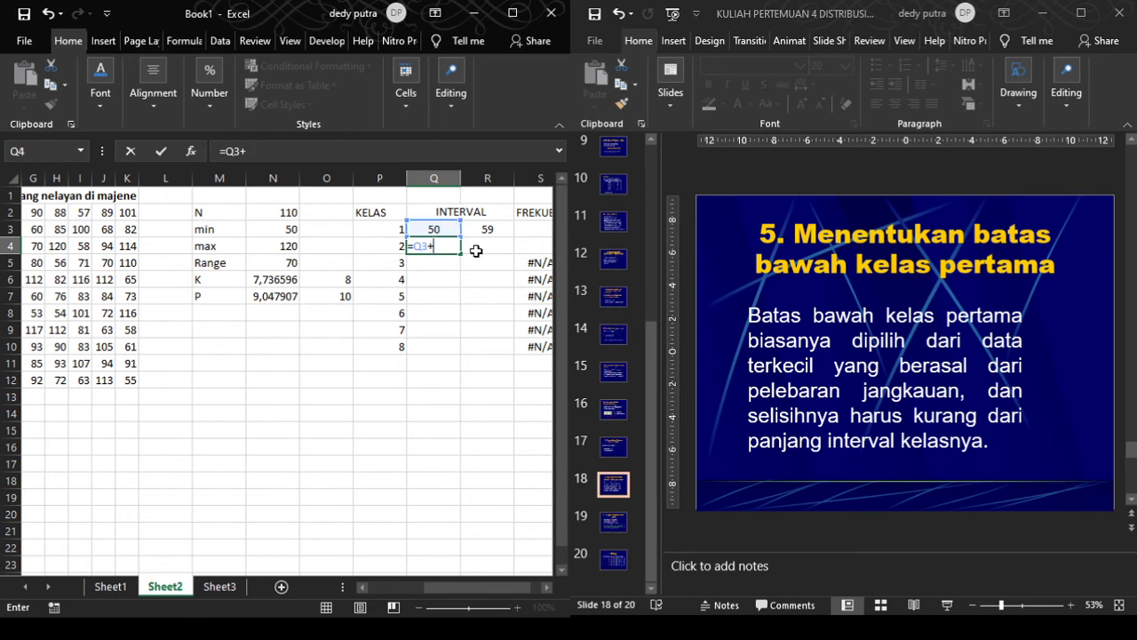
click(338, 296)
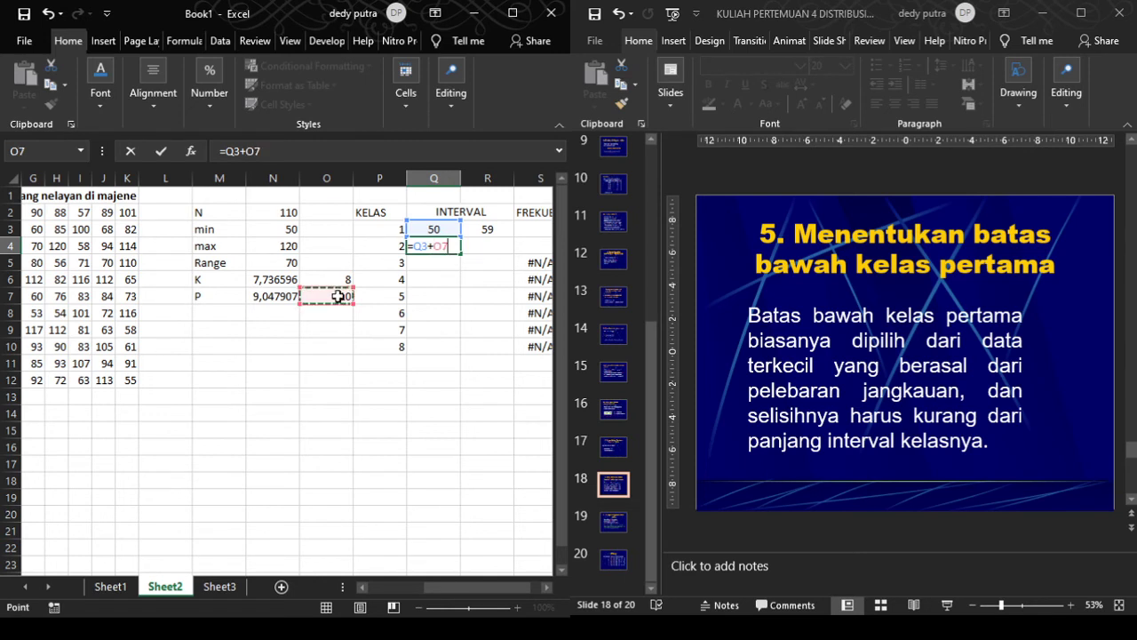
click(437, 246)
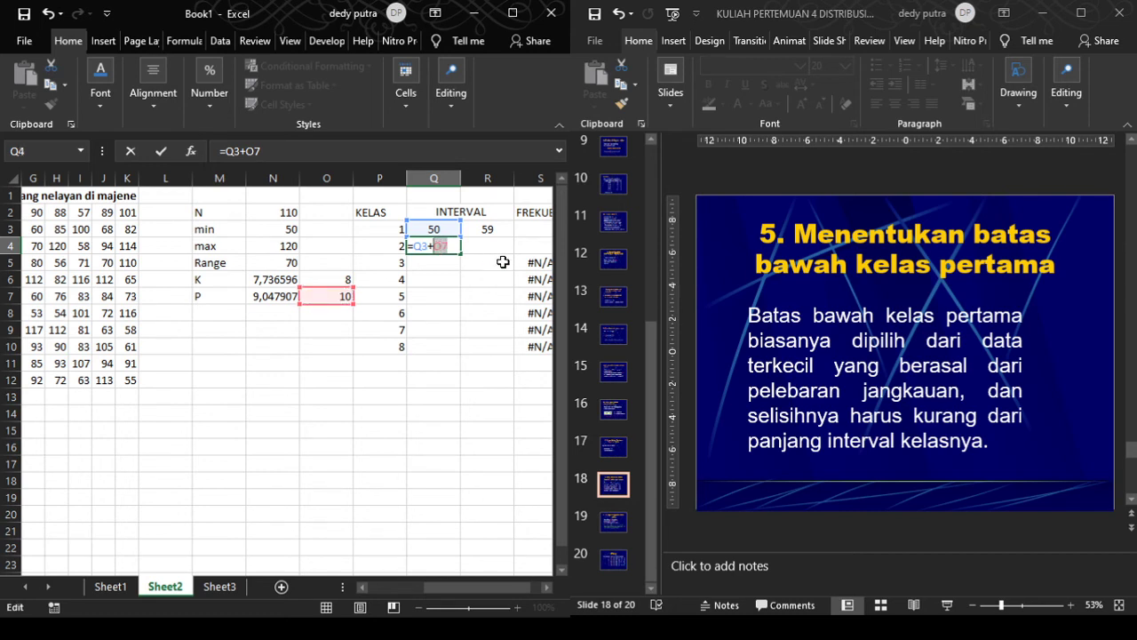
click(269, 153)
key(F4)
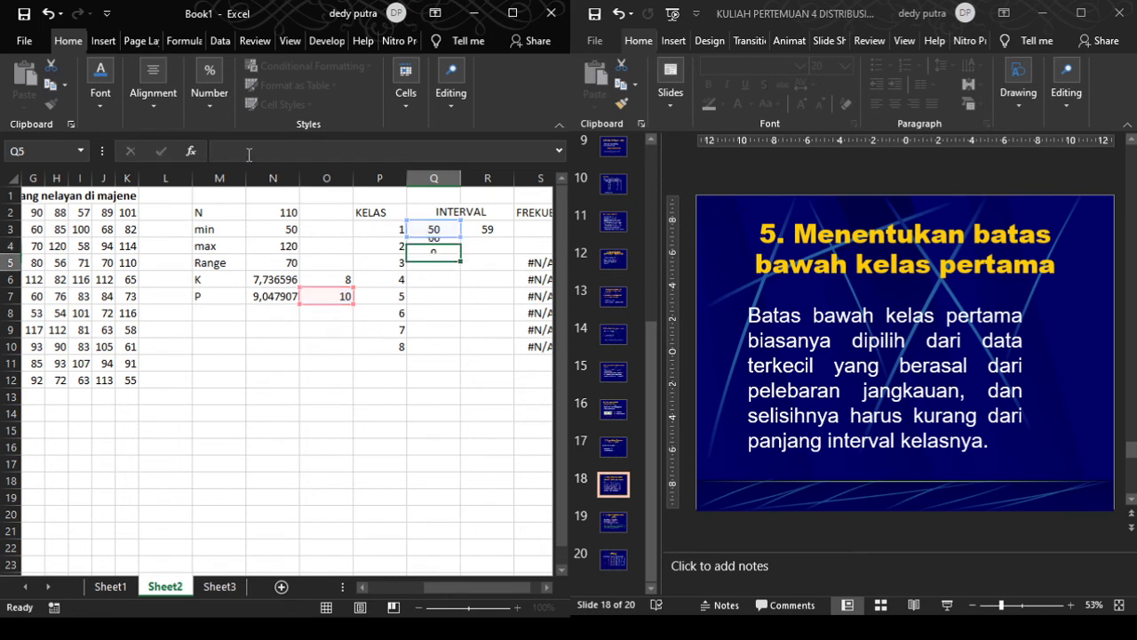
key(Return)
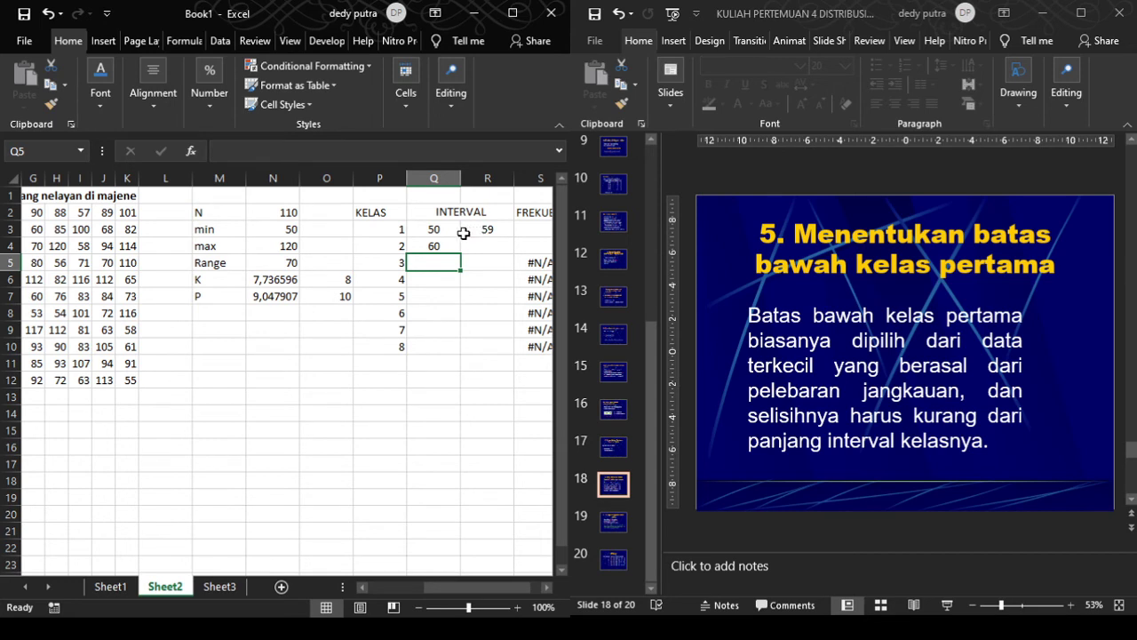
- Fill the lower-limit formula from Q4 down to Q10 and the upper-limit formula from R3 down to R10
click(347, 296)
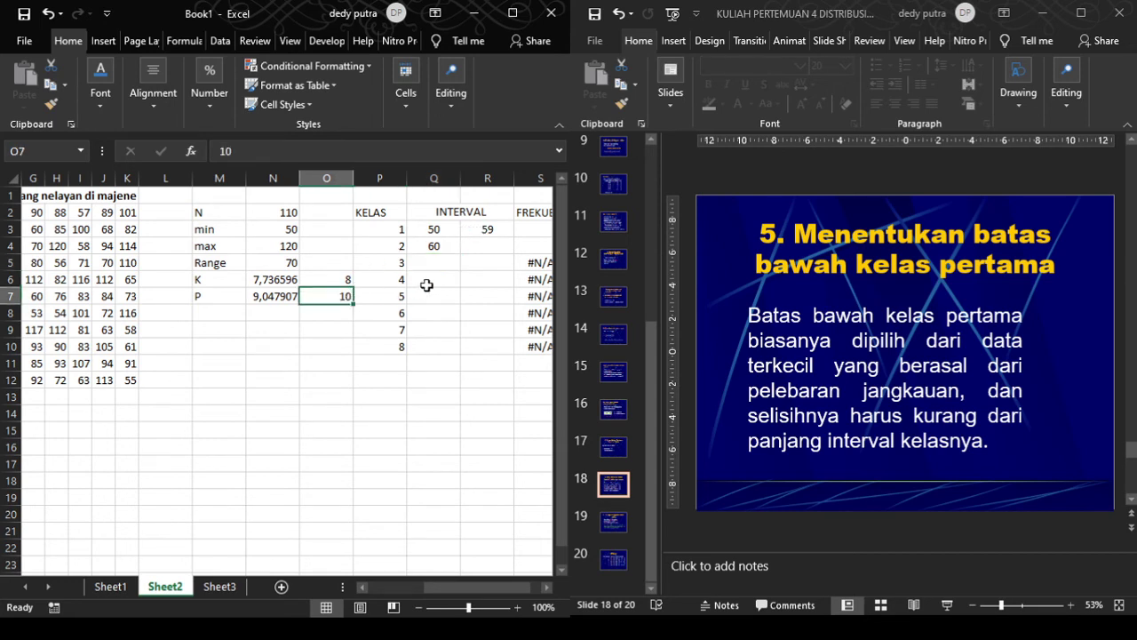
click(453, 245)
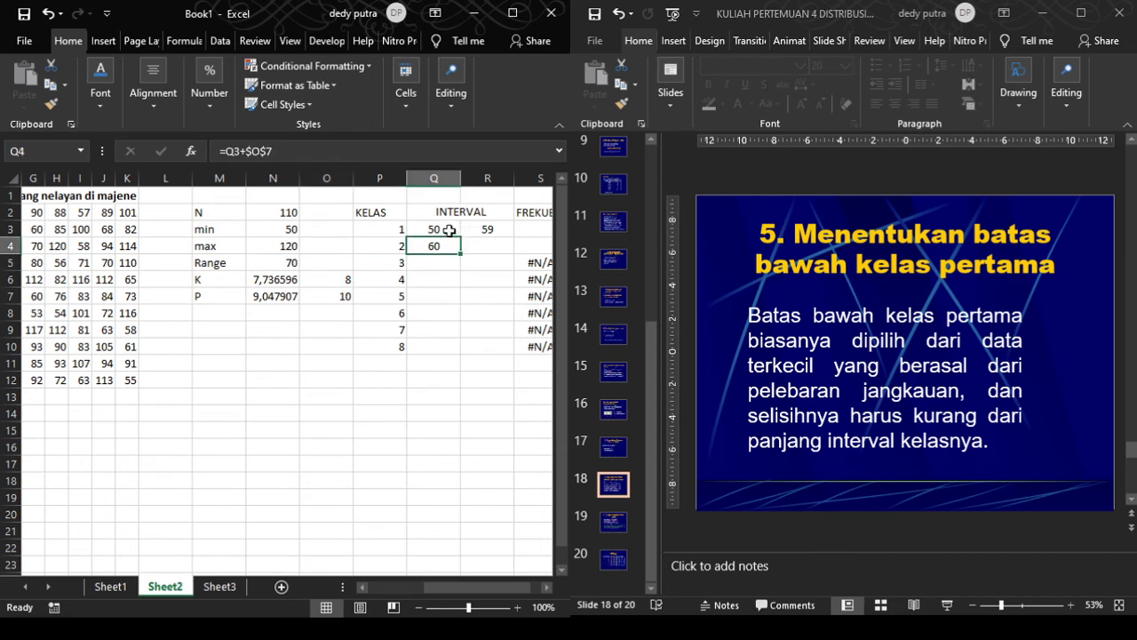
click(450, 230)
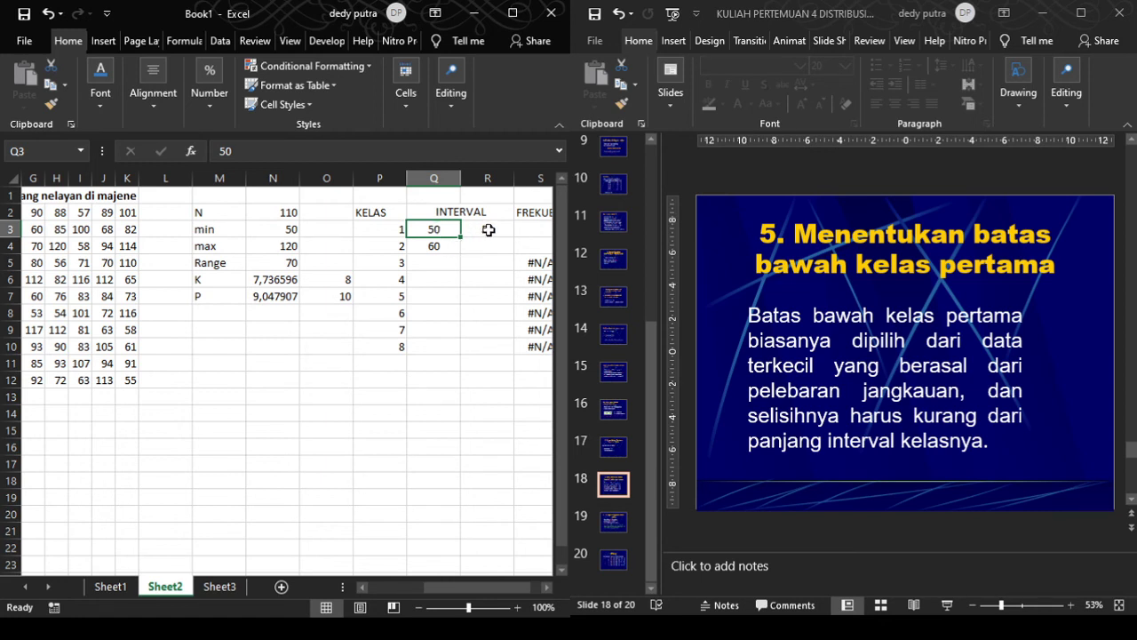
click(441, 245)
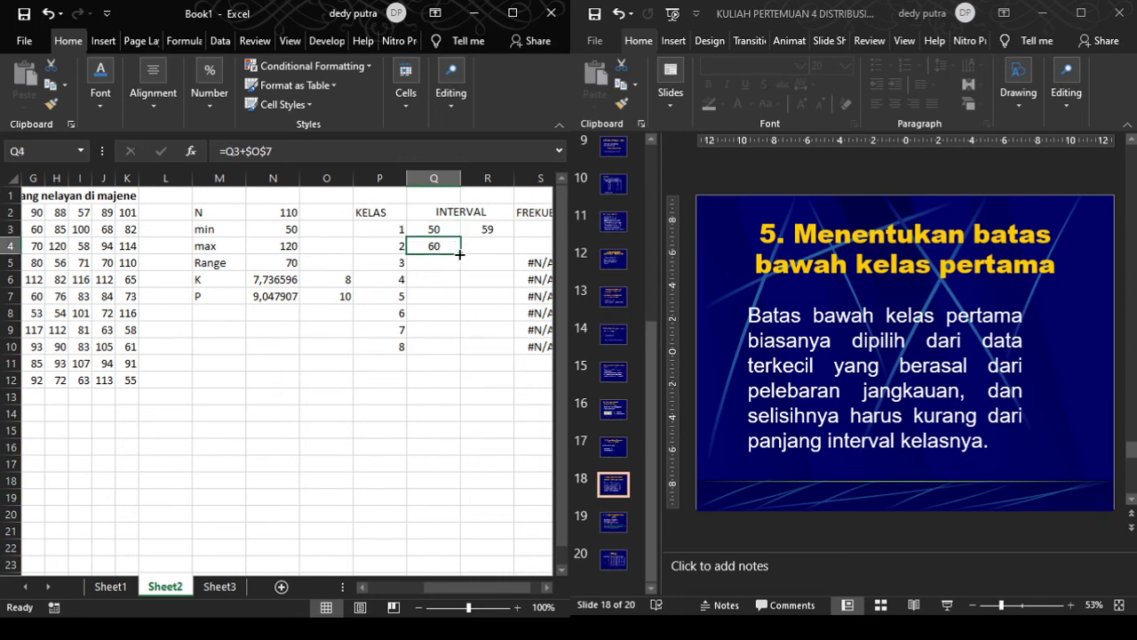
drag(459, 264, 457, 358)
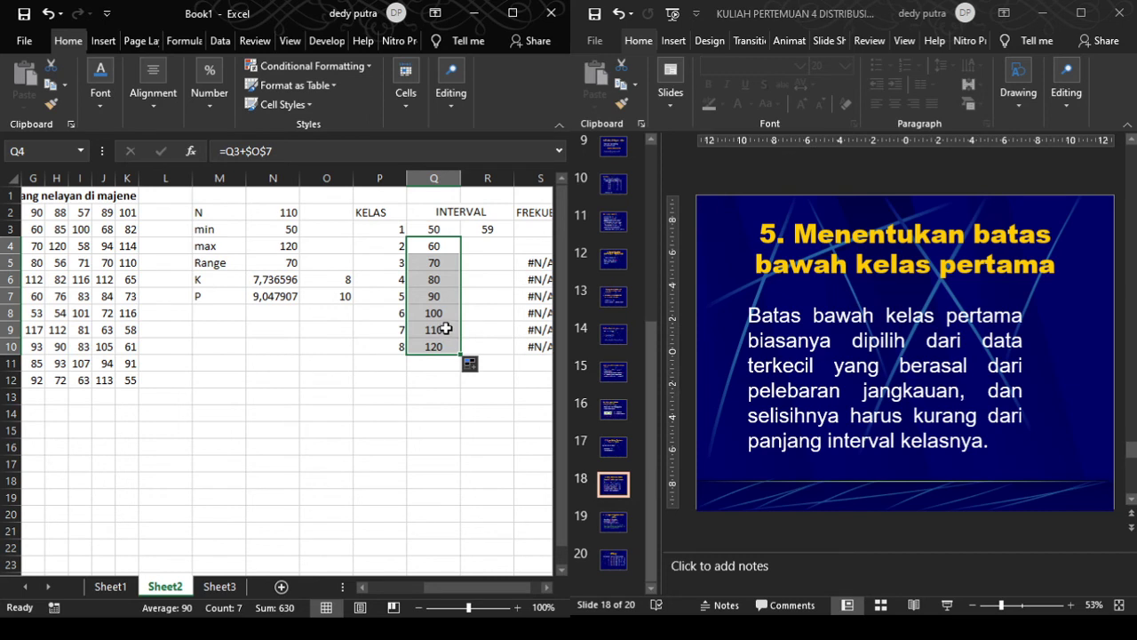
click(489, 231)
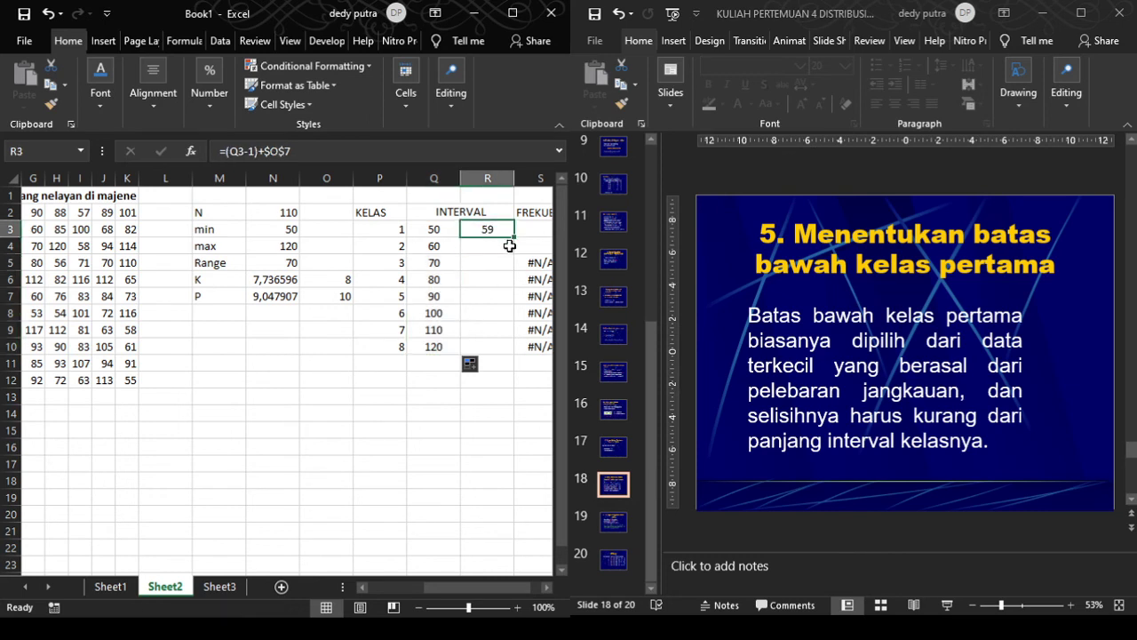
drag(513, 237, 518, 354)
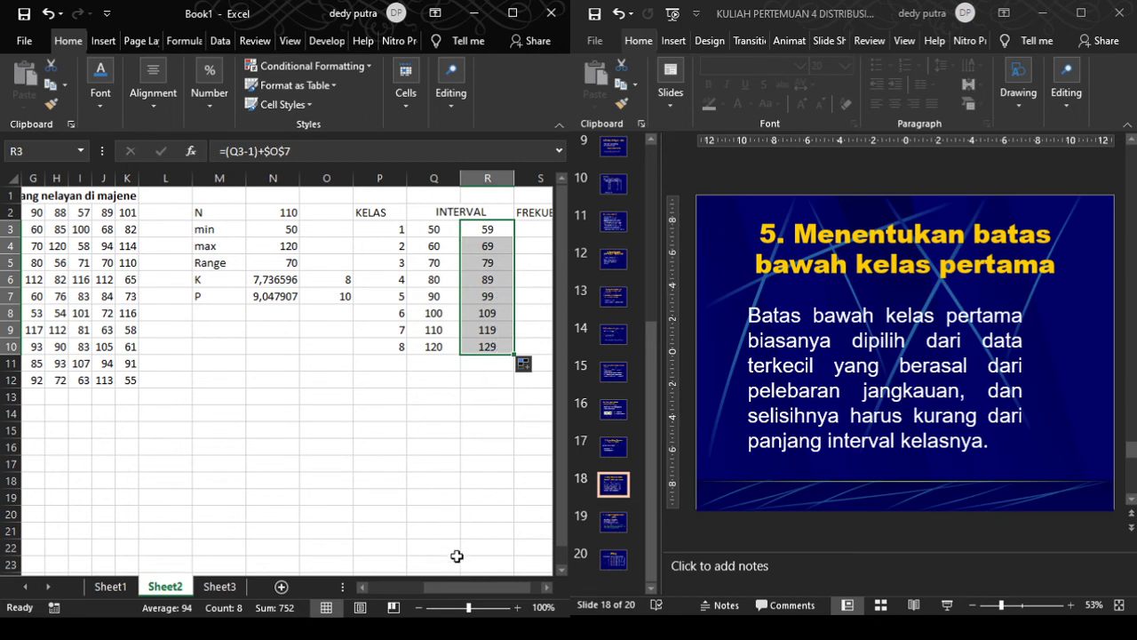
- Clear the old frequency values under the FREKUENSI heading in S3:S10
click(545, 591)
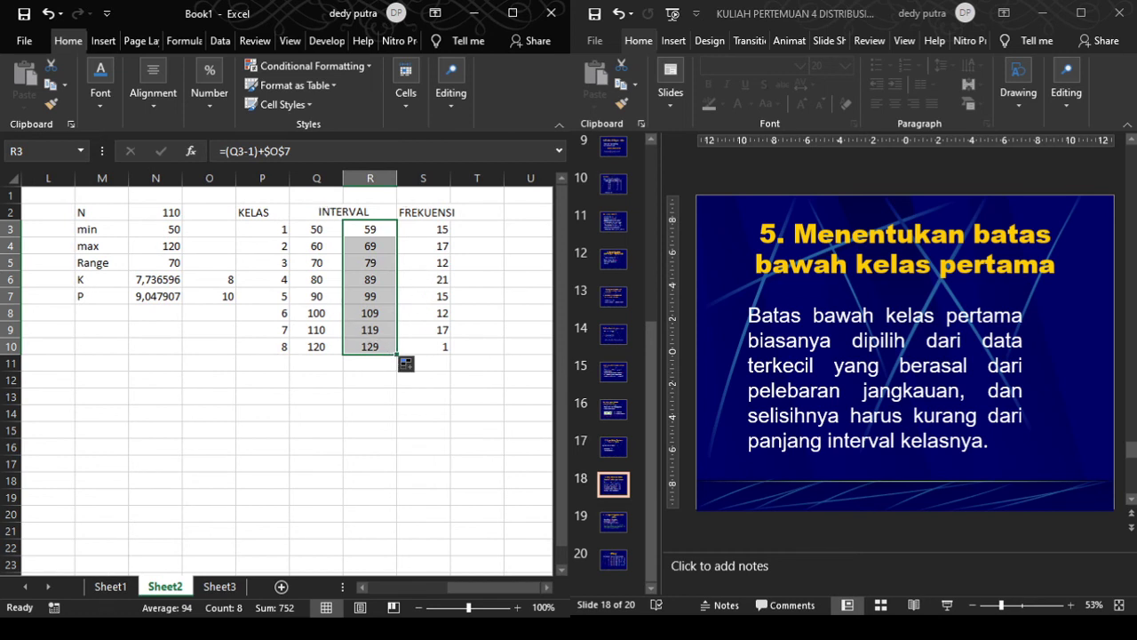
click(322, 228)
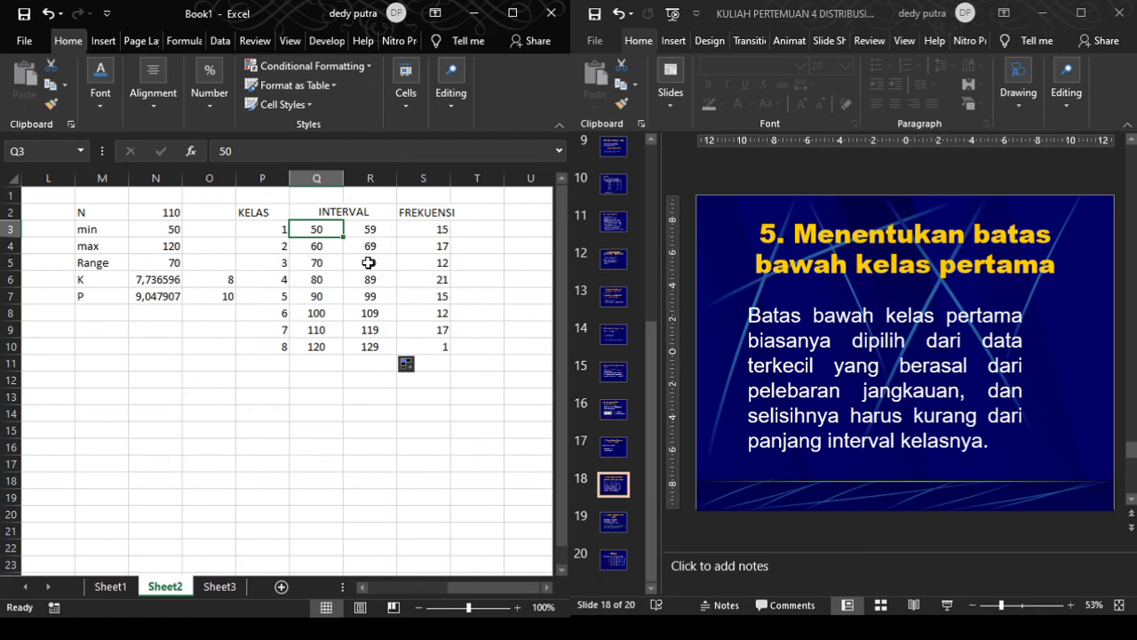
drag(453, 221, 428, 349)
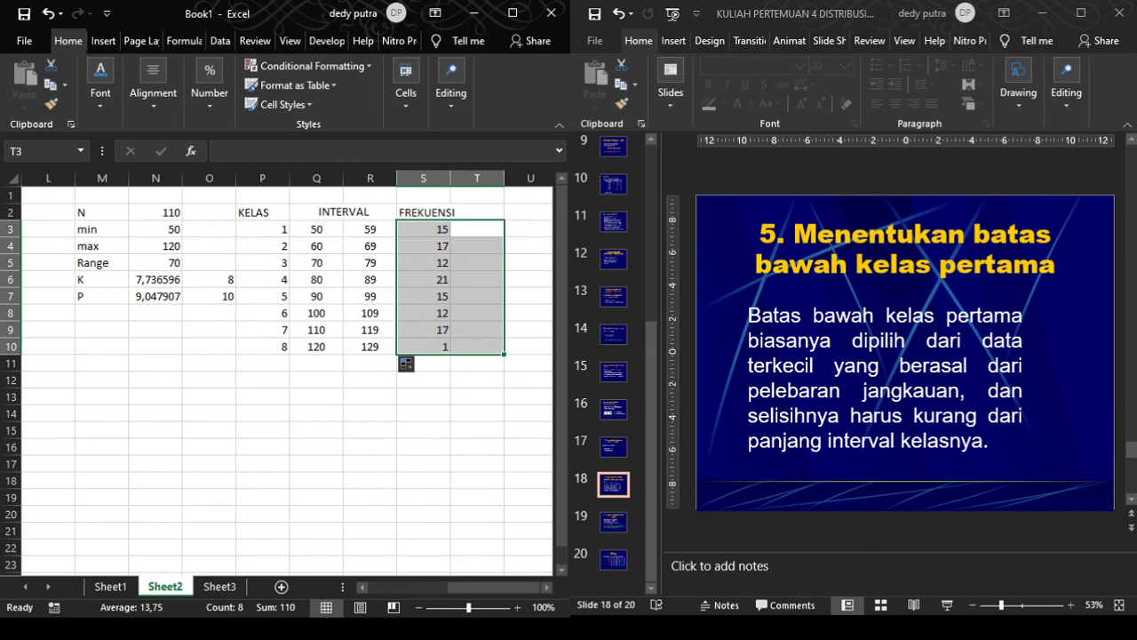
key(Delete)
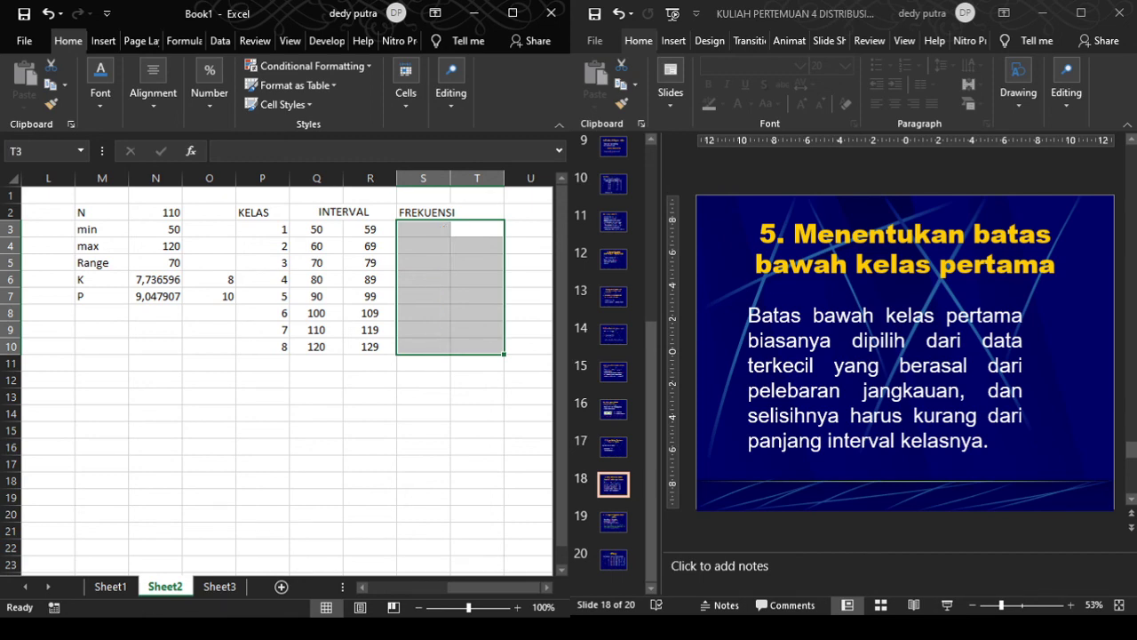
- Switch to PowerPoint and review slide 19 on counting the class frequencies
click(613, 521)
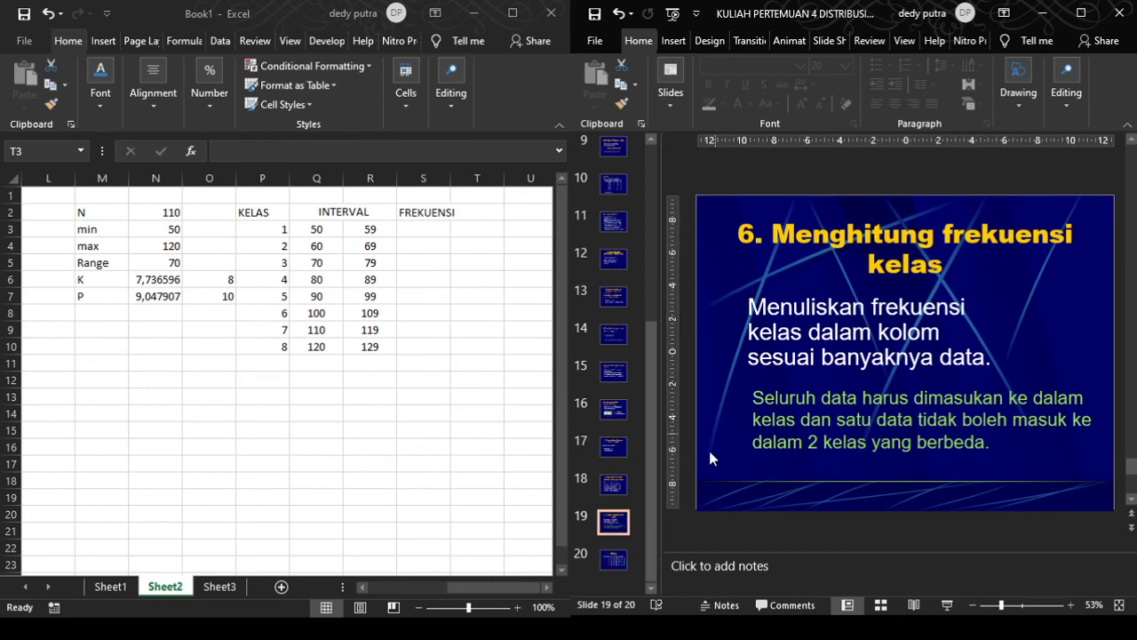
click(613, 562)
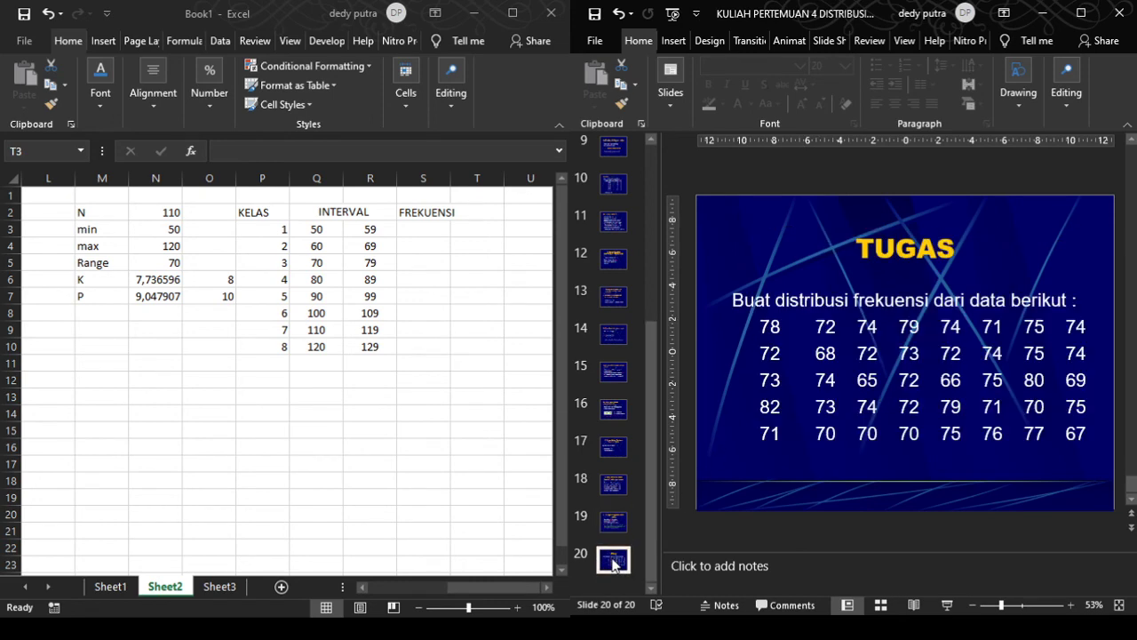
click(614, 522)
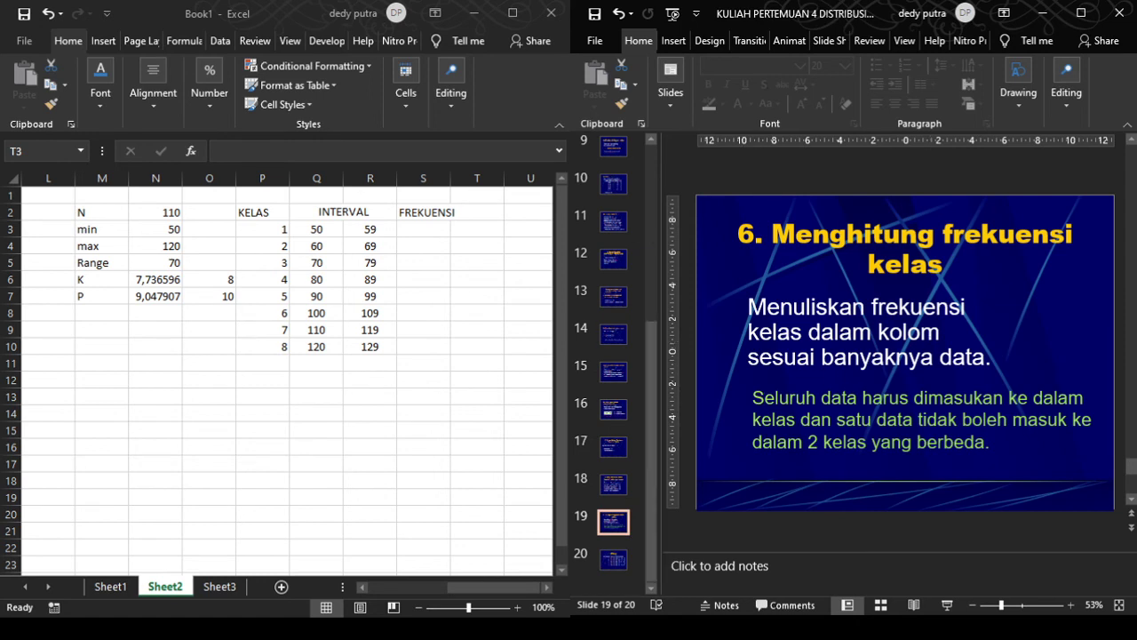
click(412, 235)
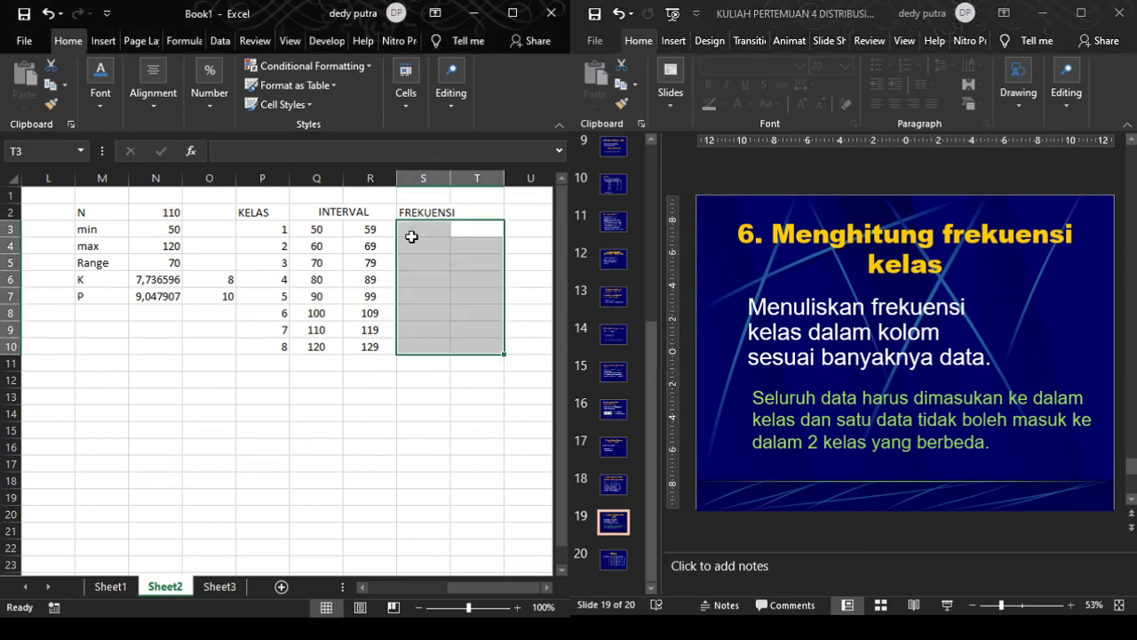
click(413, 232)
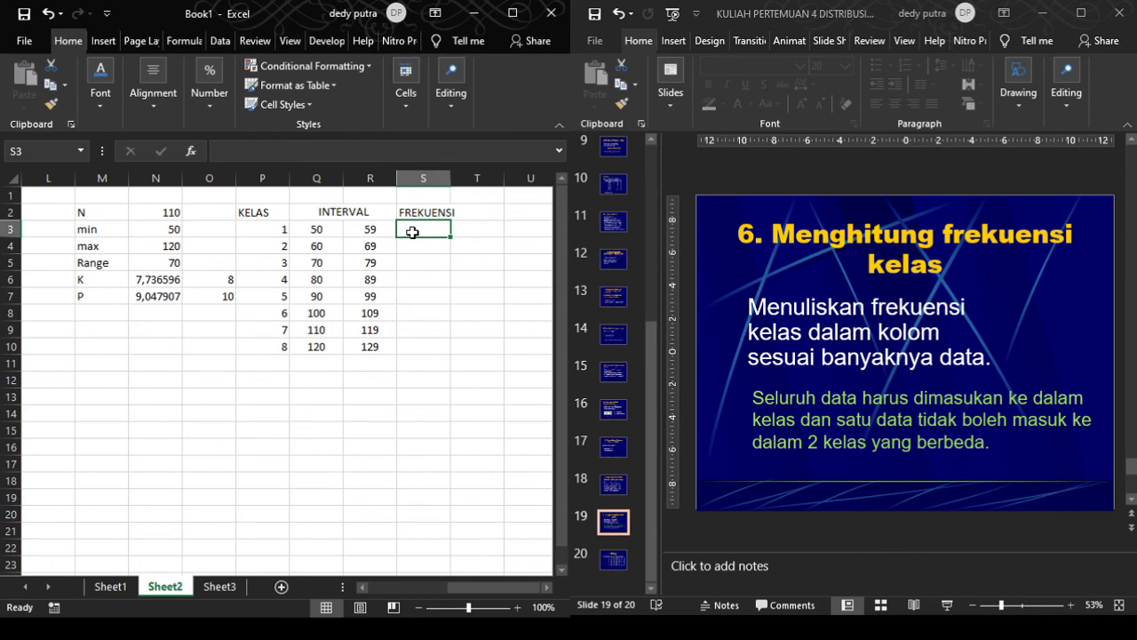
text(=)
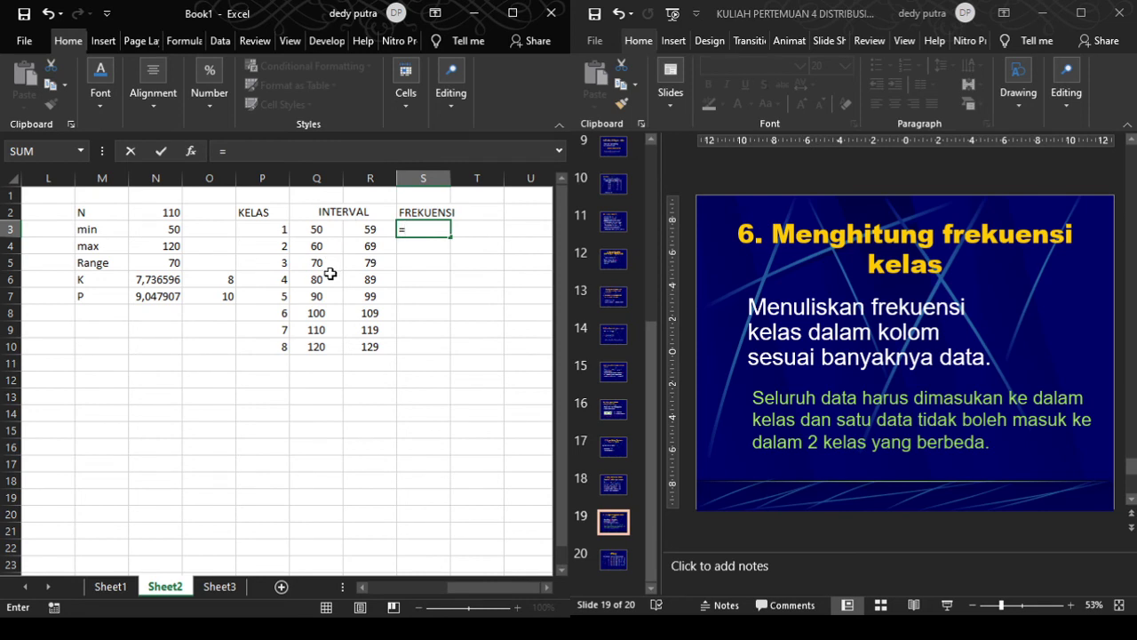
text(freq)
key(Tab)
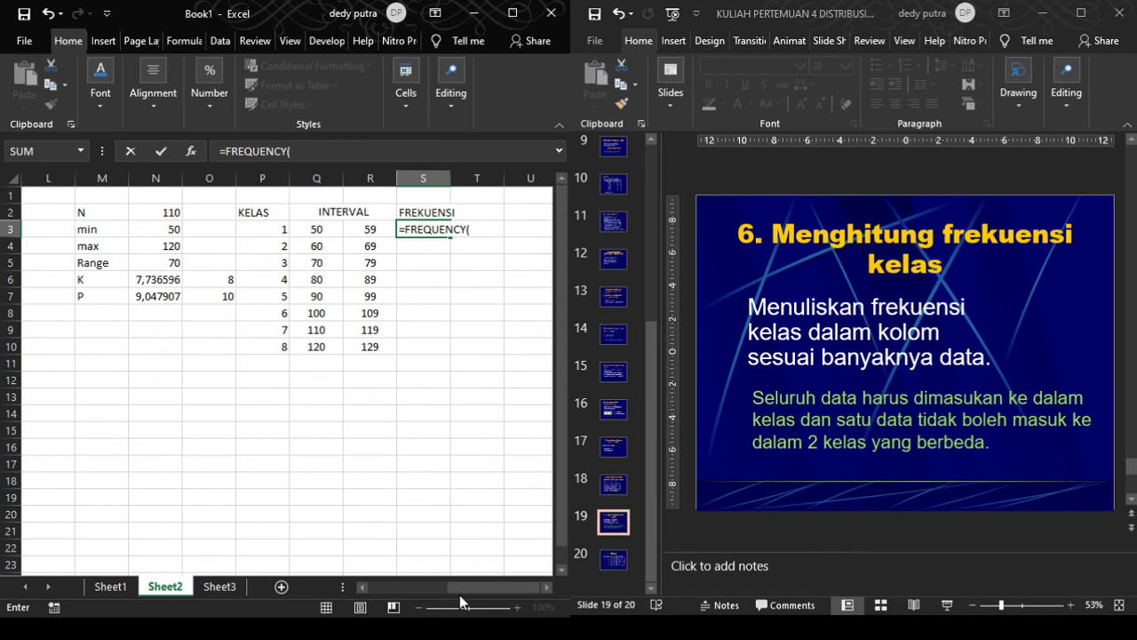
drag(460, 595, 425, 596)
drag(374, 587, 345, 575)
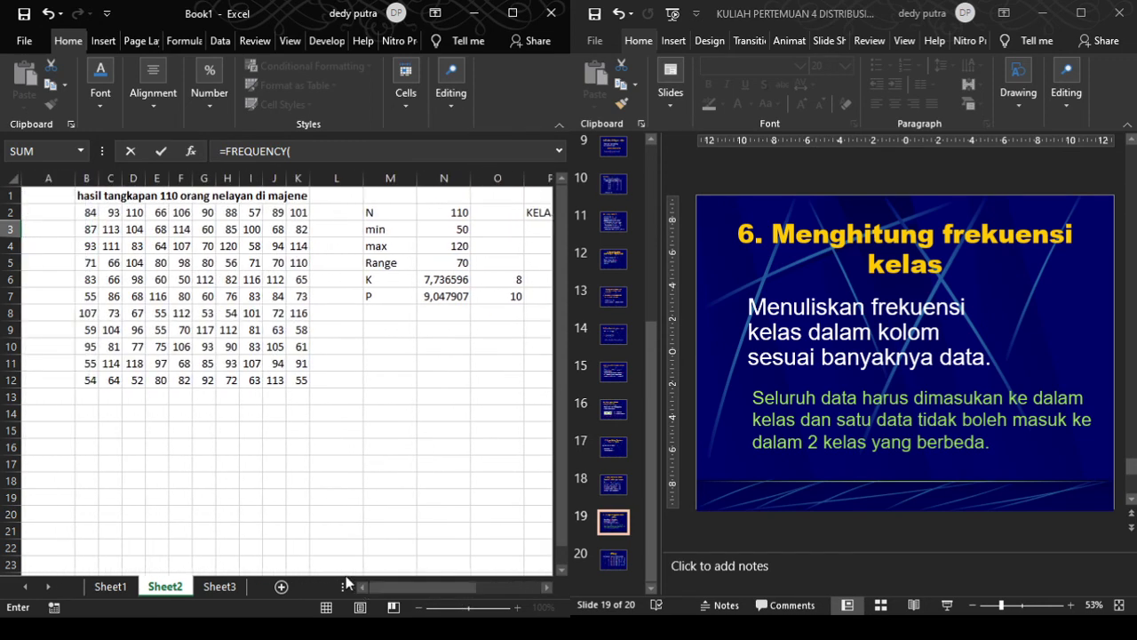
drag(81, 210, 292, 378)
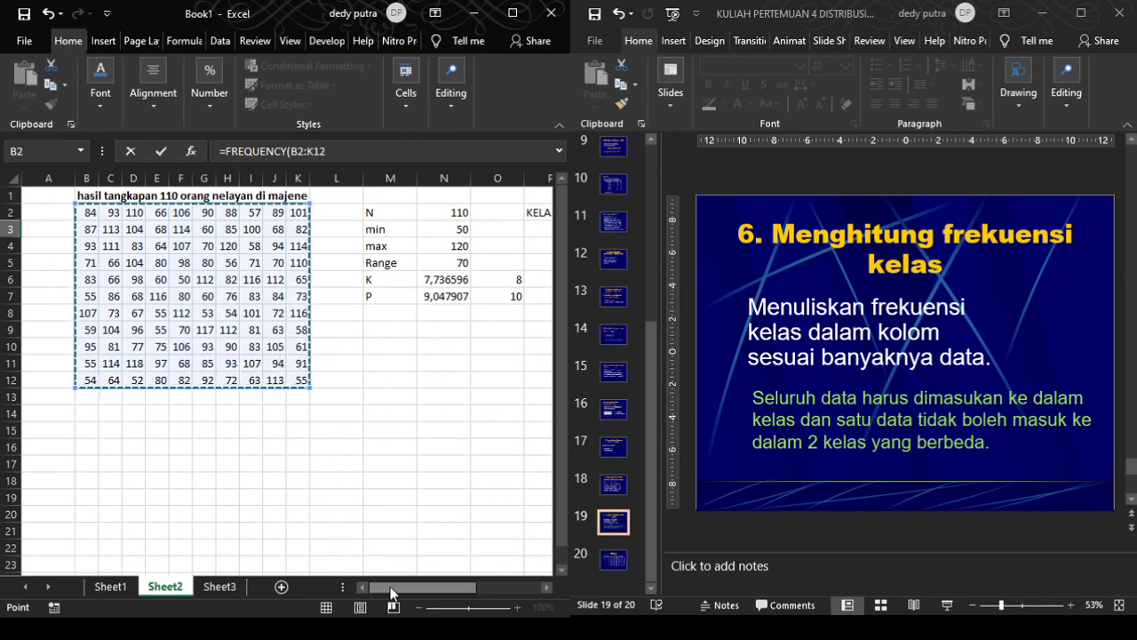
drag(390, 586, 445, 578)
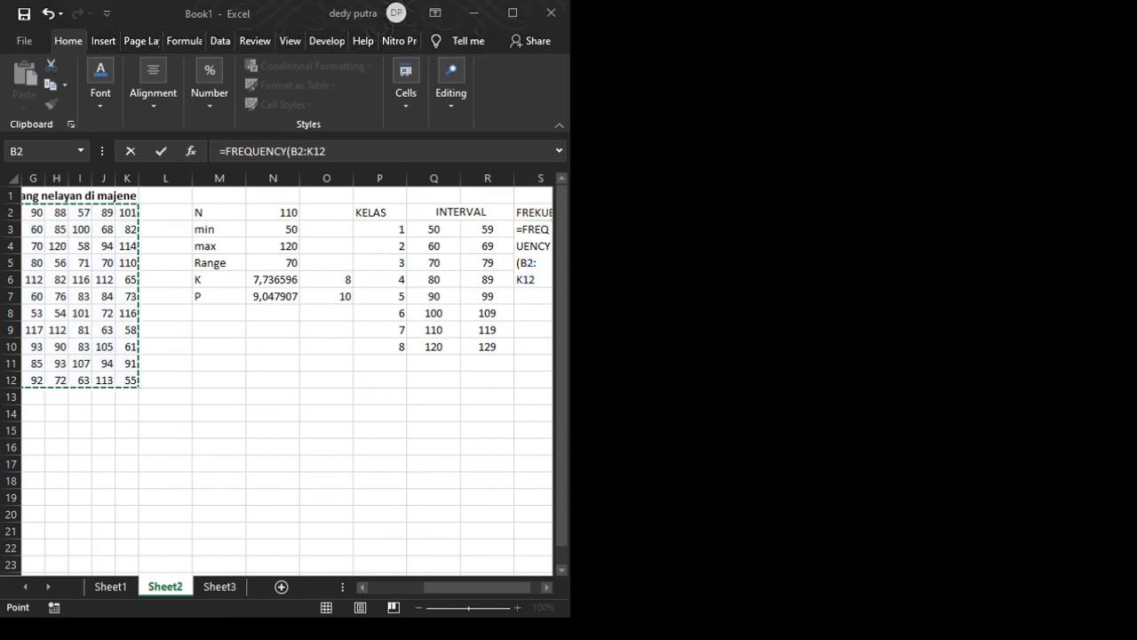
- Maximize the workbook window, dropping the unfinished S3 formula, and widen data columns B through K to fit three-digit values
click(512, 13)
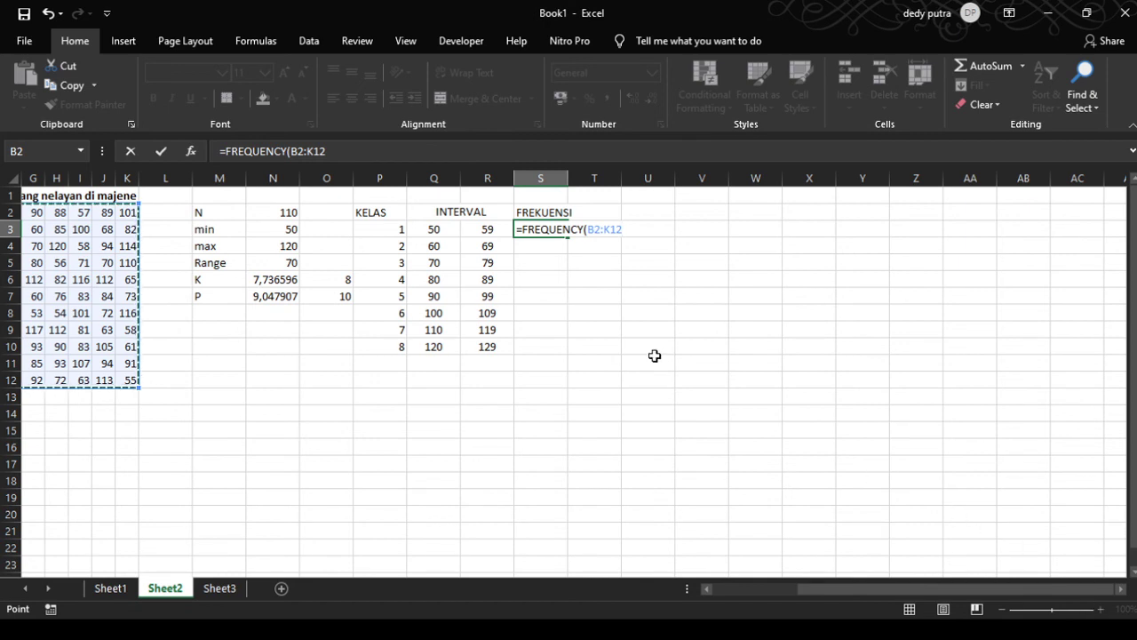
key(Escape)
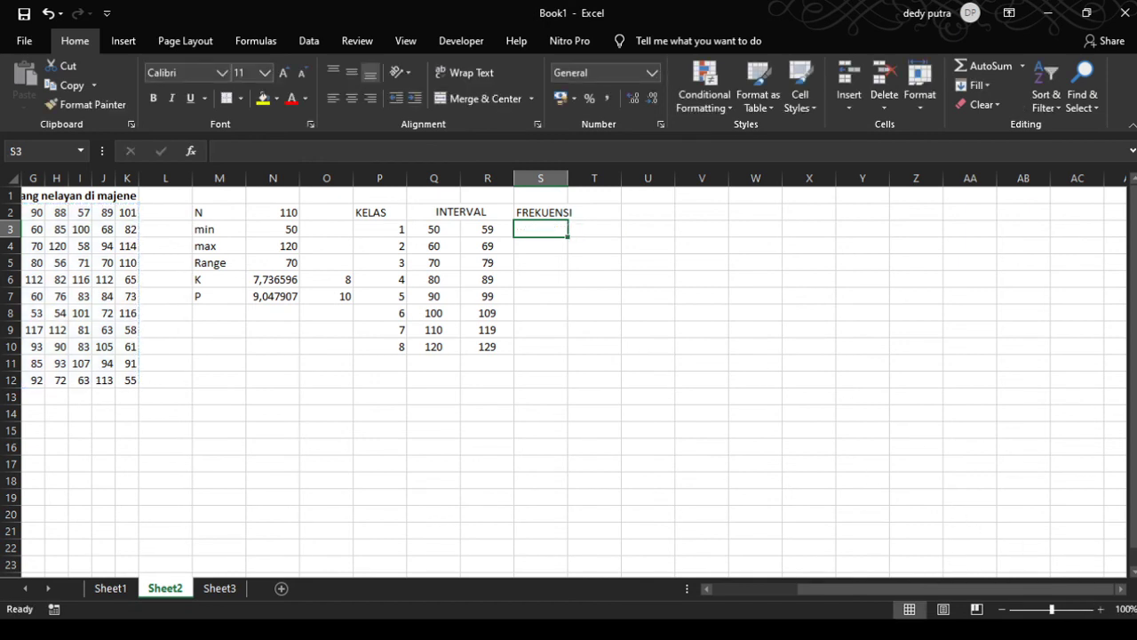
click(1102, 610)
click(1102, 609)
click(1102, 610)
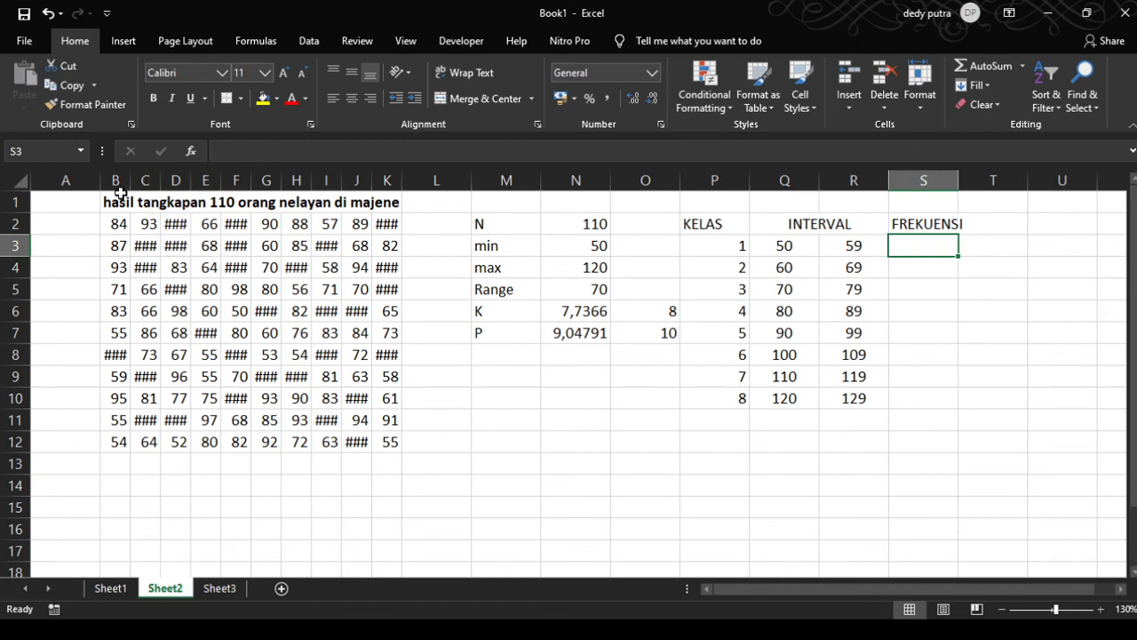
click(114, 223)
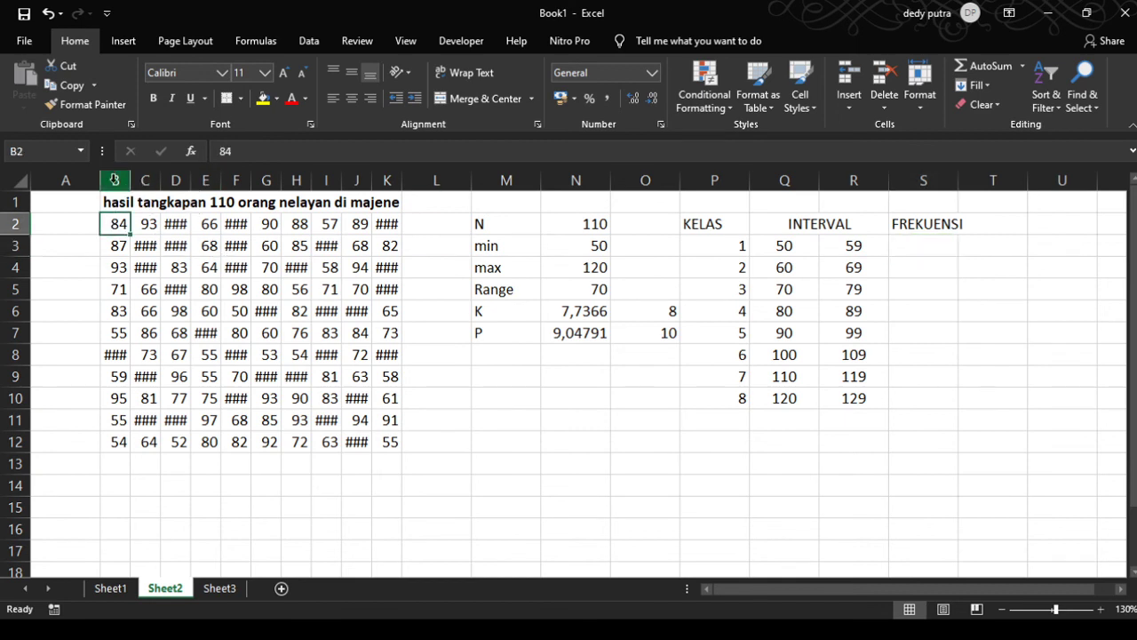
drag(115, 180, 393, 246)
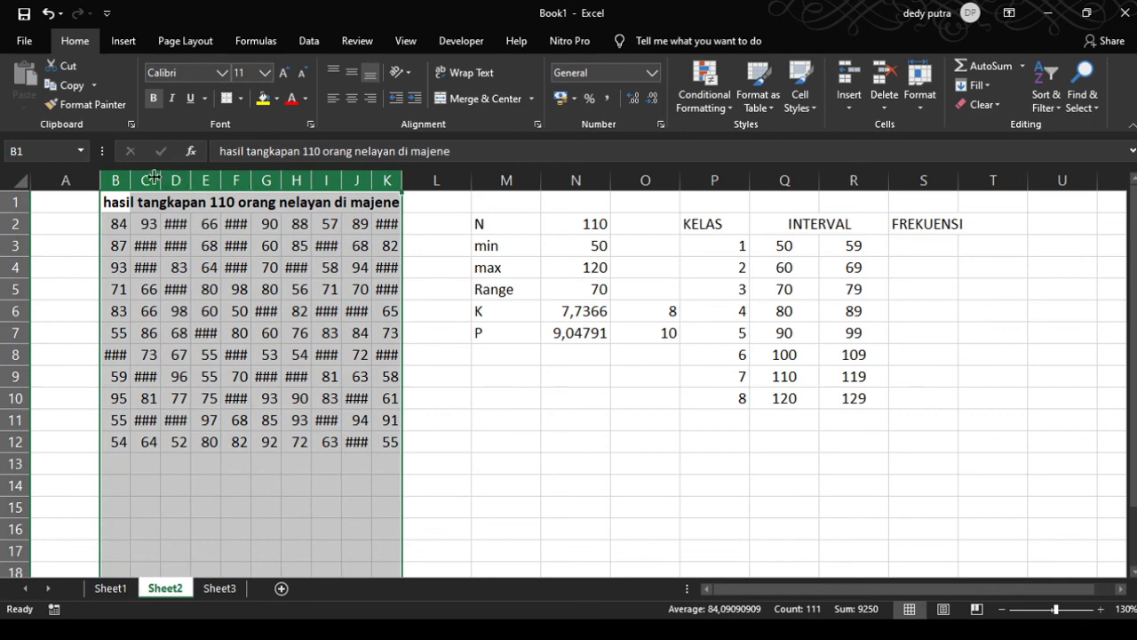
mouse_move(138, 178)
mouse_down()
mouse_move(152, 179)
mouse_move(143, 179)
mouse_up()
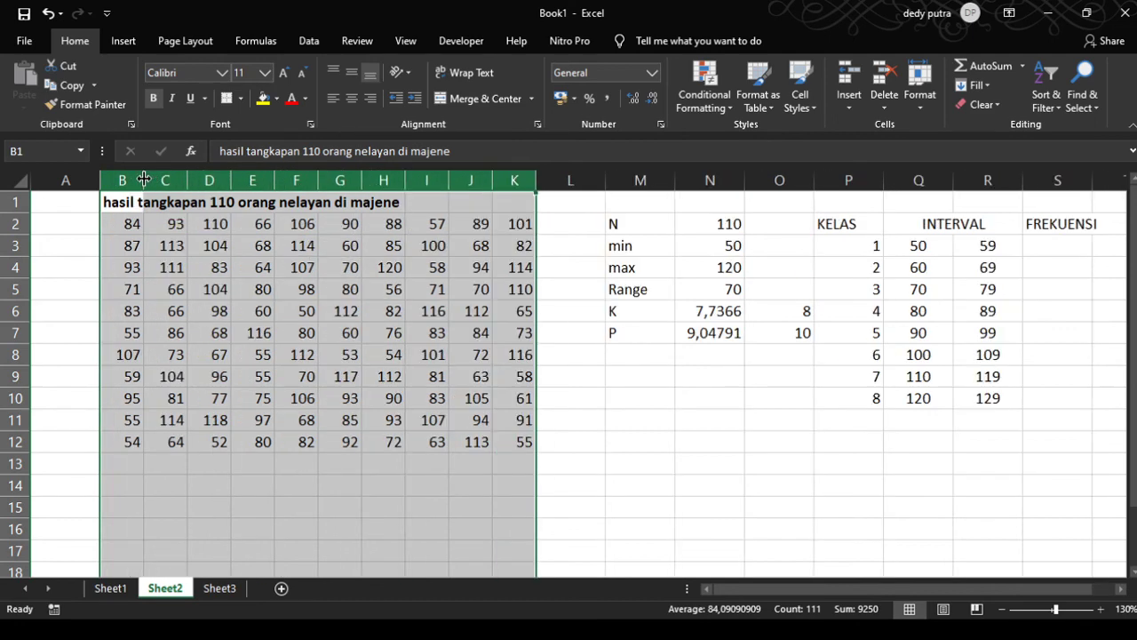
- Enter the formula =FREQUENCY(B2:K12;R3) in S3 as the frequency of the first class
click(1002, 610)
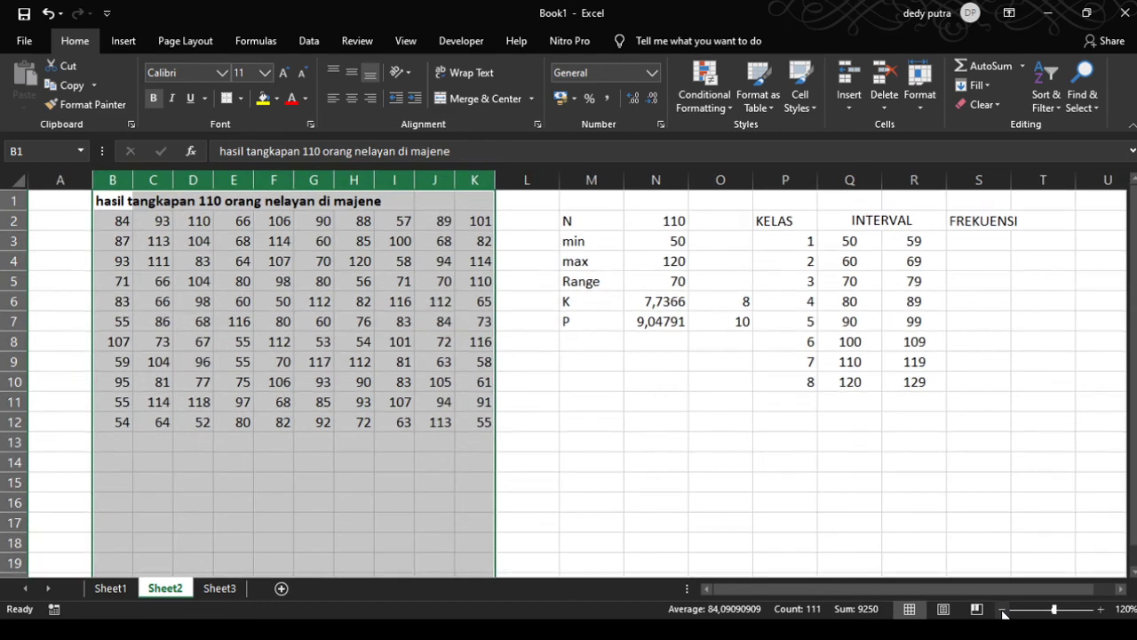
click(971, 238)
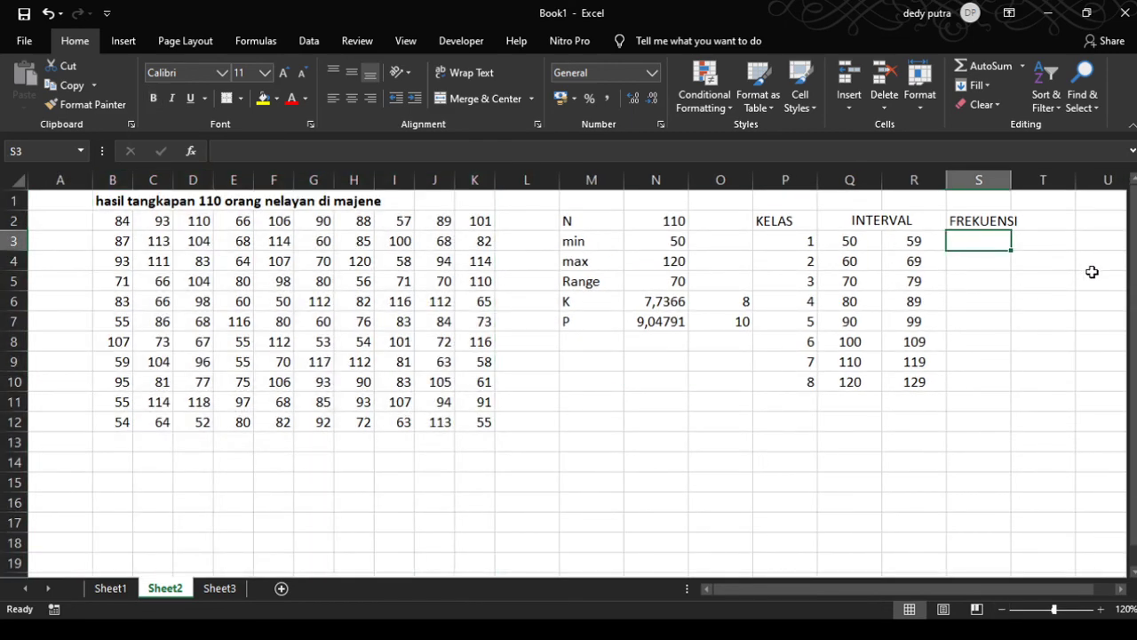
text(=fre)
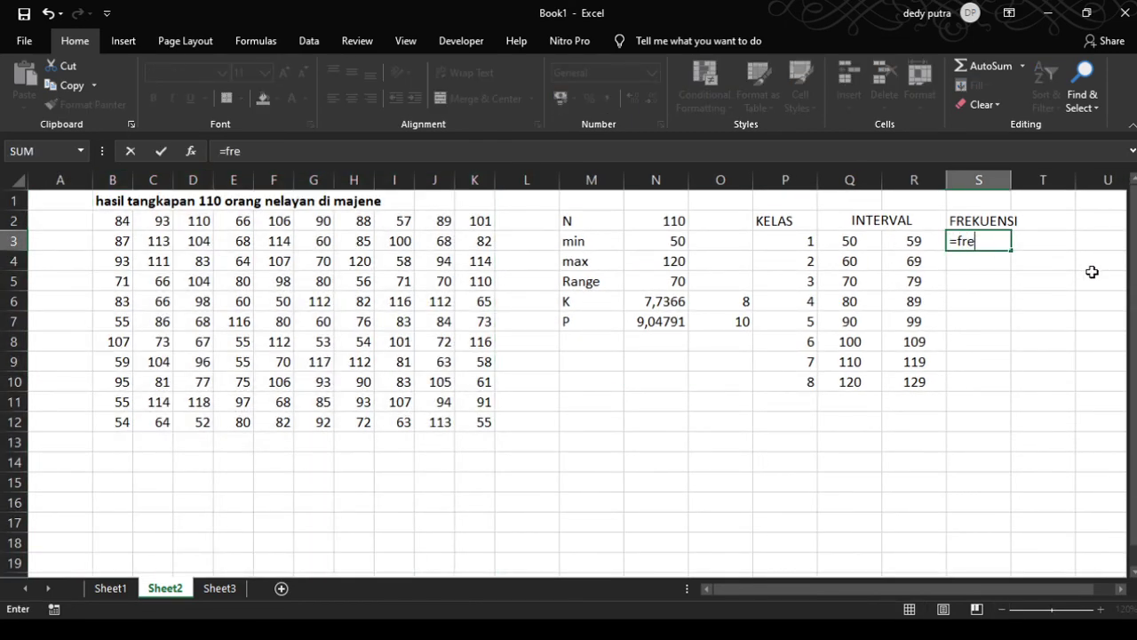
text(q)
double_click(1017, 268)
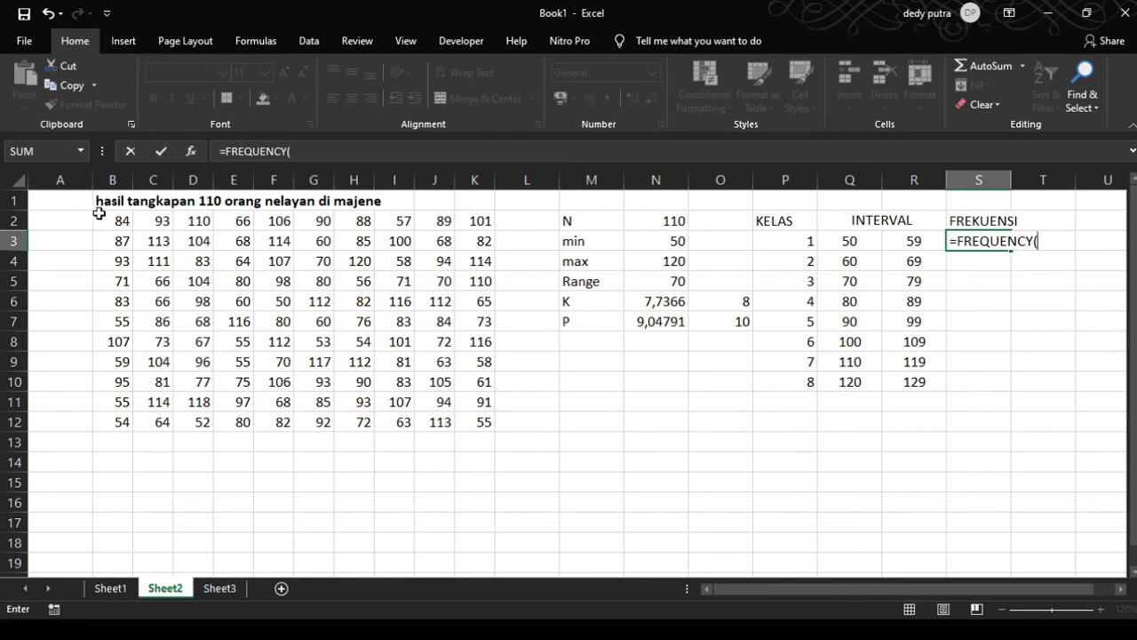
drag(101, 219, 496, 416)
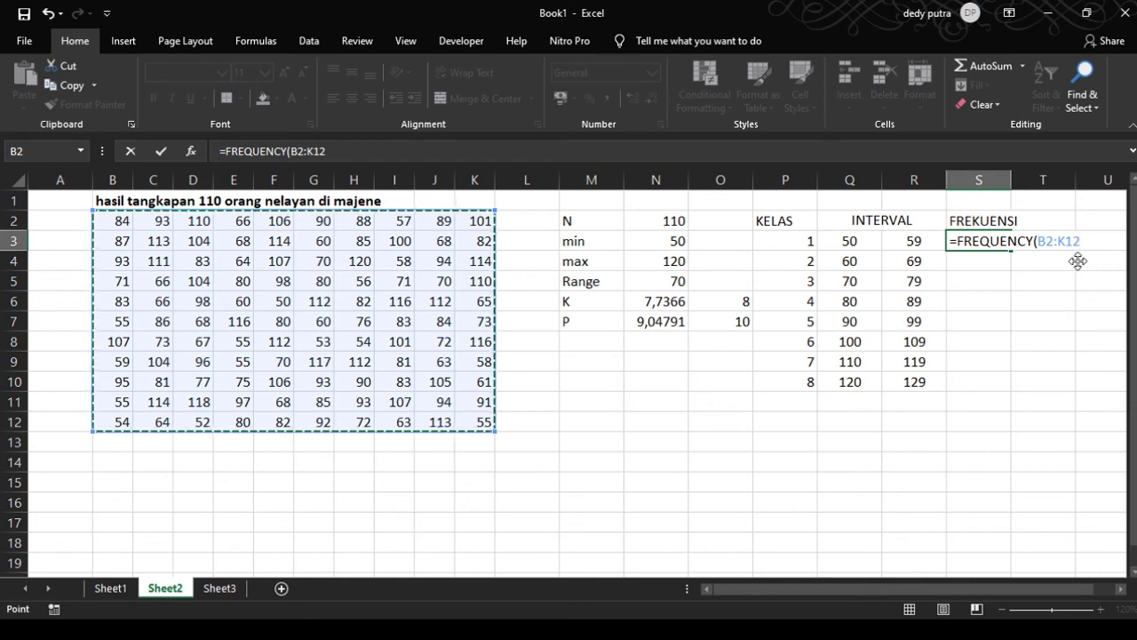
text(;)
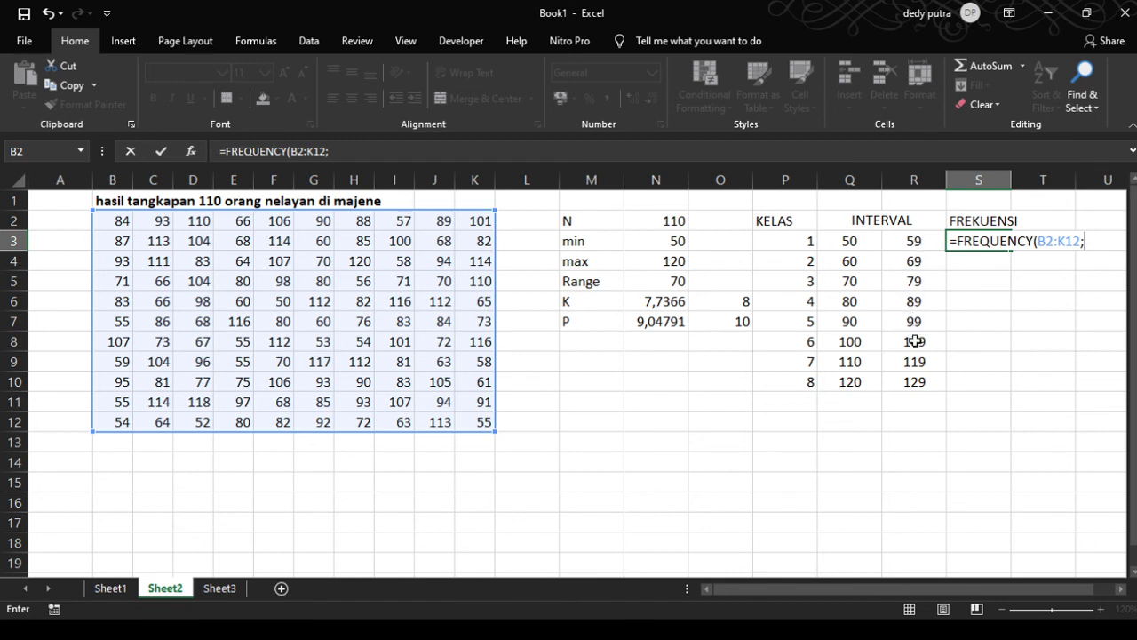
click(902, 241)
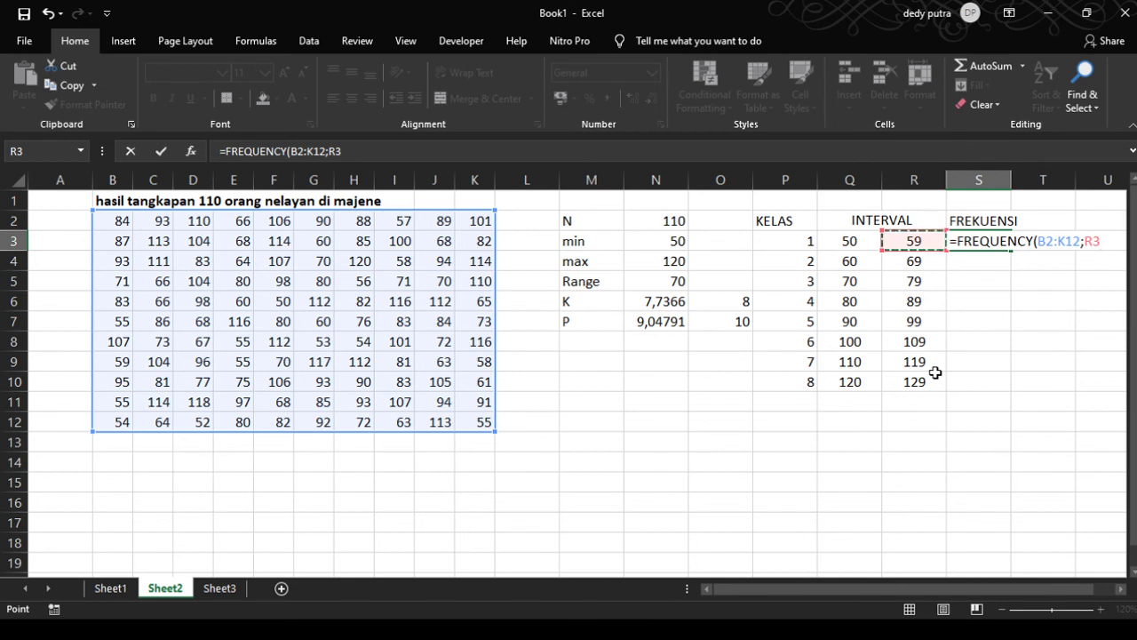
text())
key(Return)
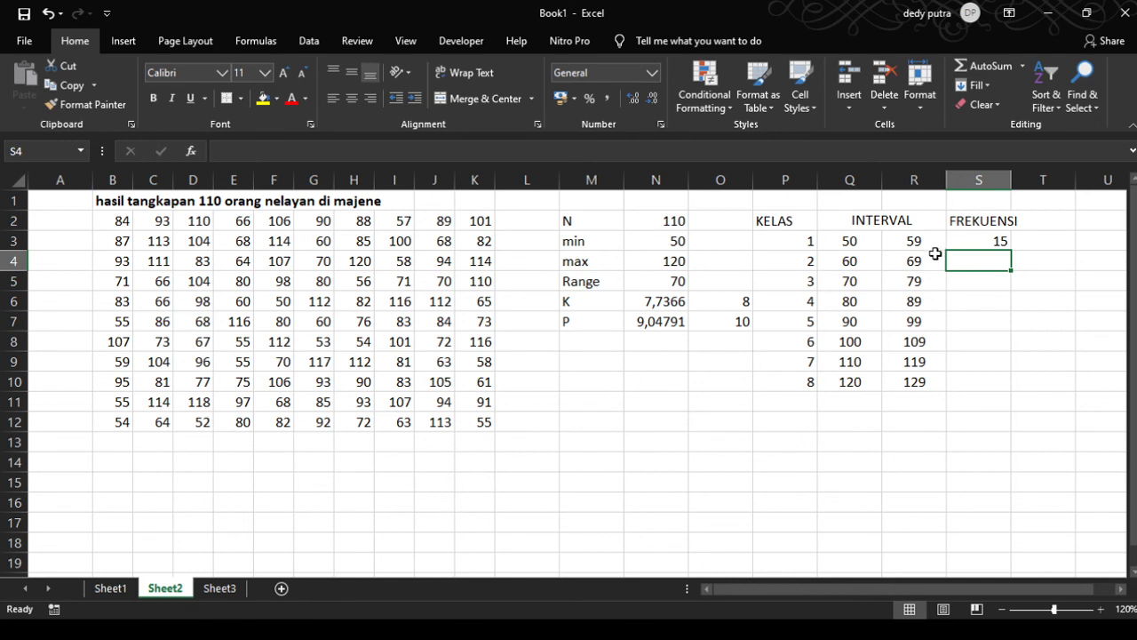
- Fill the frequency formula from S3 down to S10 and check the ranges referenced in S4
click(975, 238)
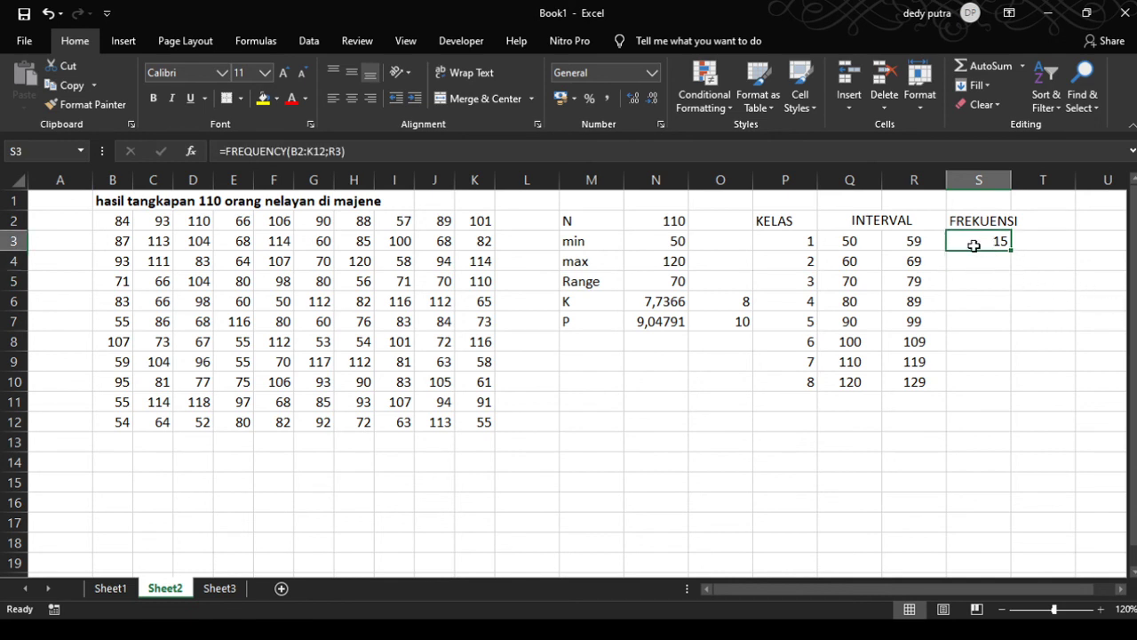
drag(1014, 251, 1006, 399)
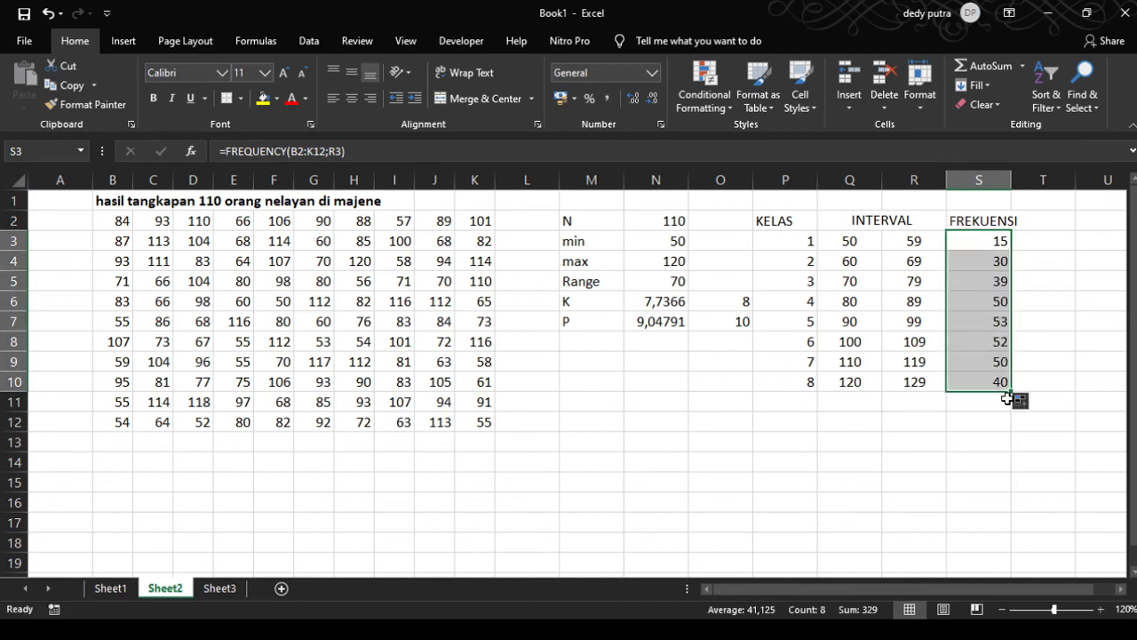
click(992, 263)
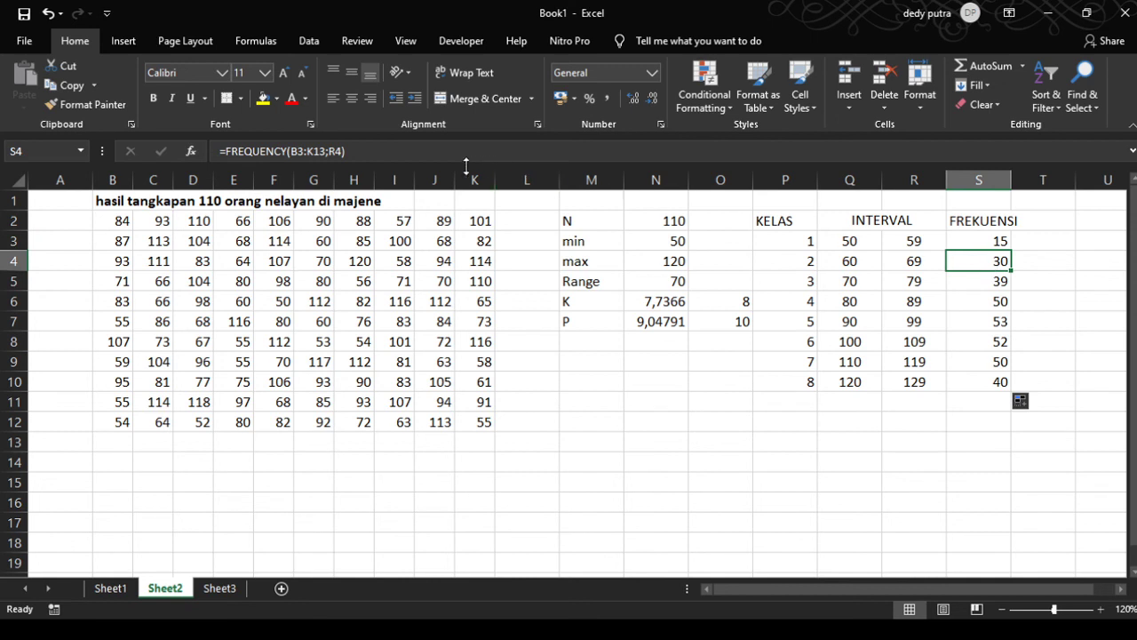
click(372, 153)
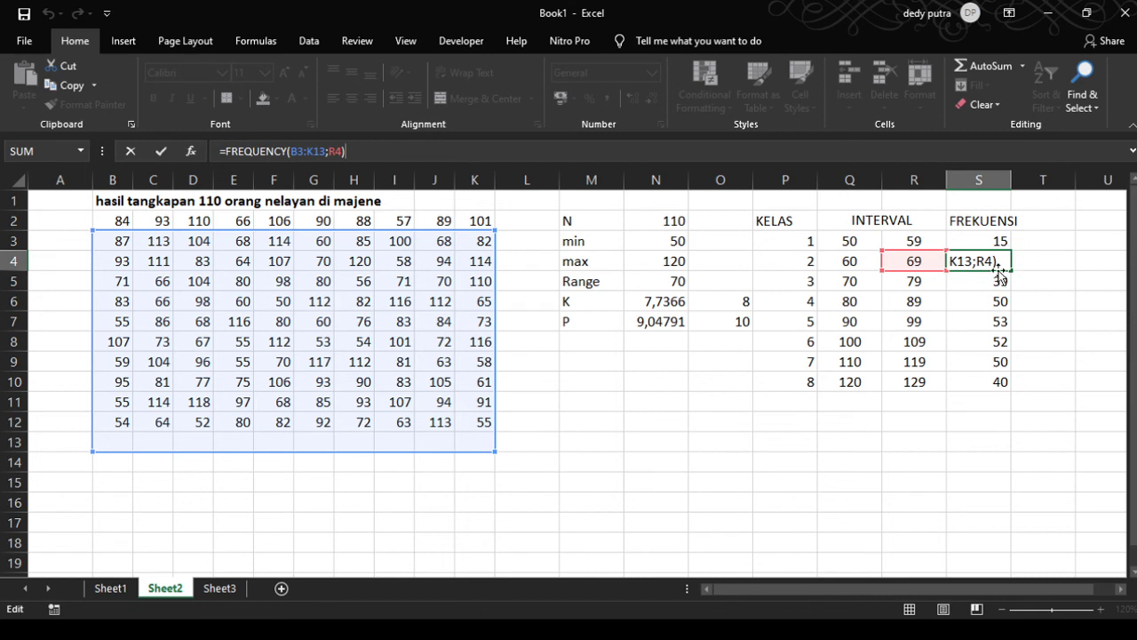
key(Escape)
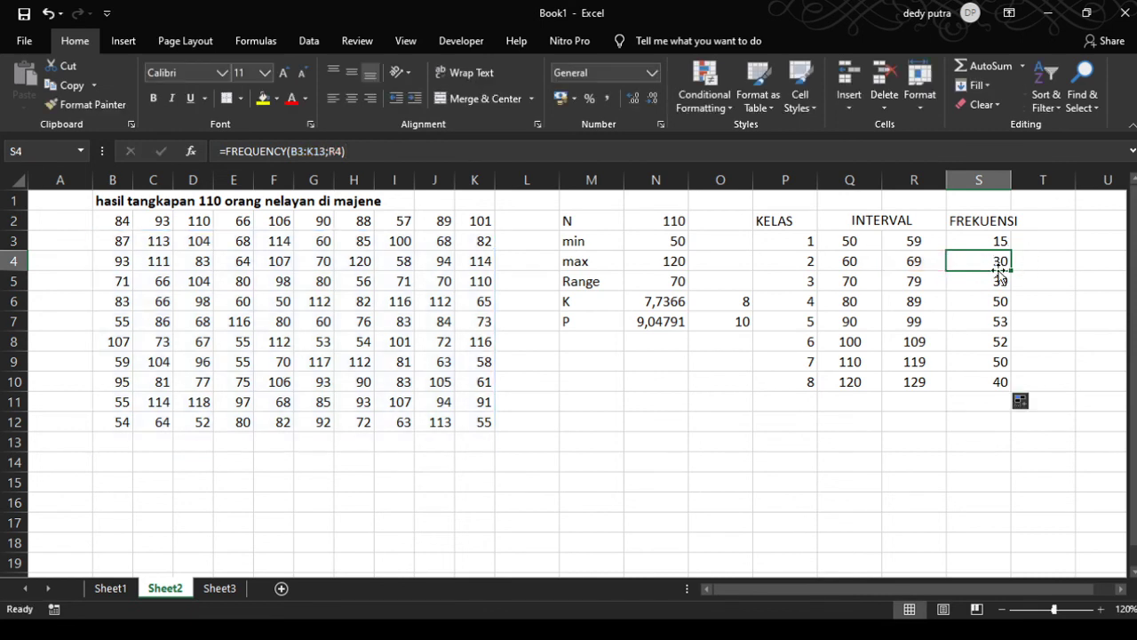
- Make the data range in the S3 formula absolute so it reads =FREQUENCY($B$2:$K$12;R3)
click(968, 241)
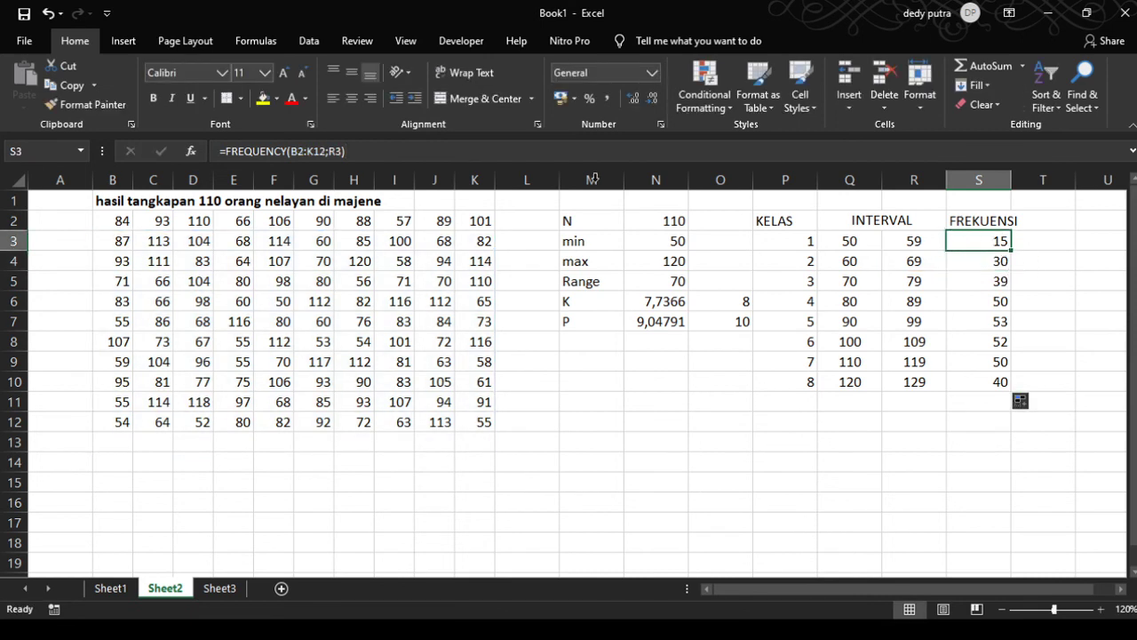
click(315, 153)
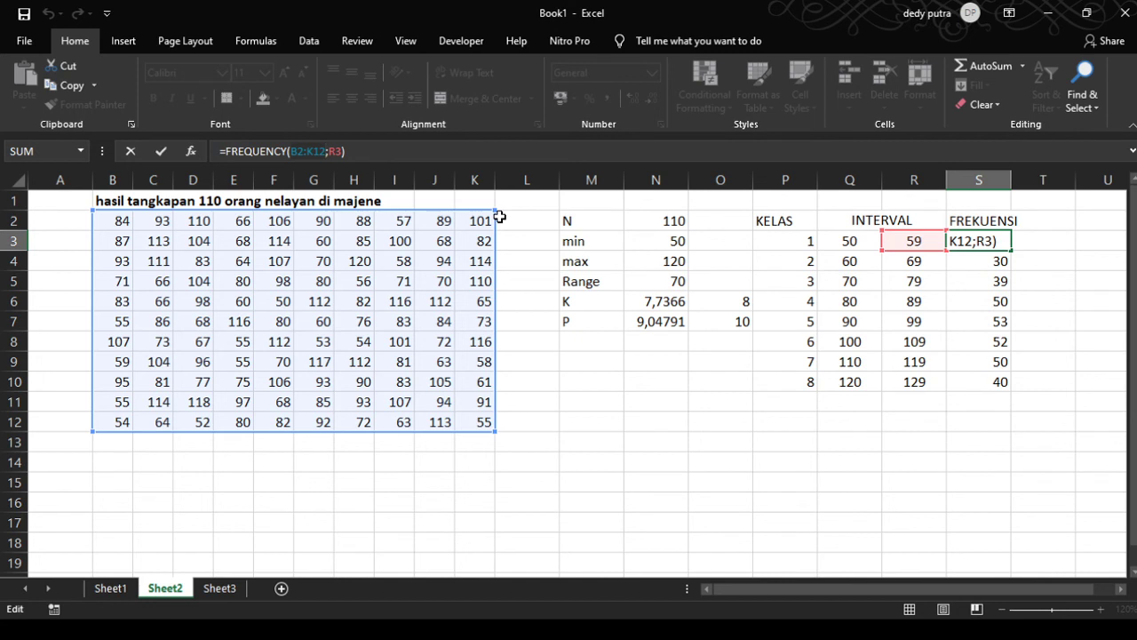
key(F4)
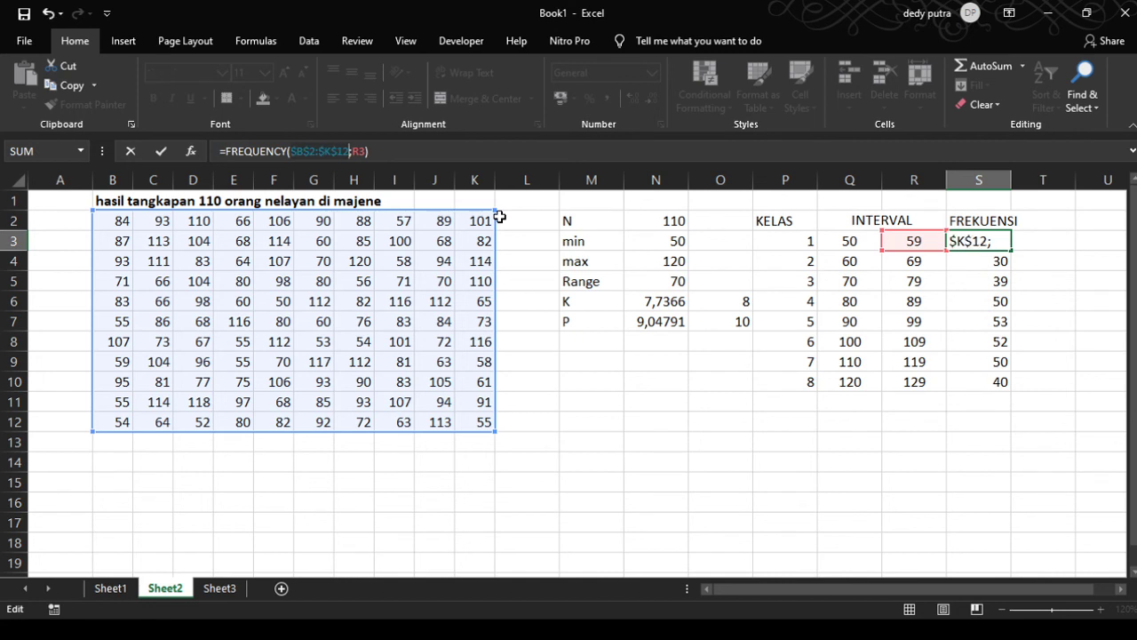
click(392, 153)
key(Return)
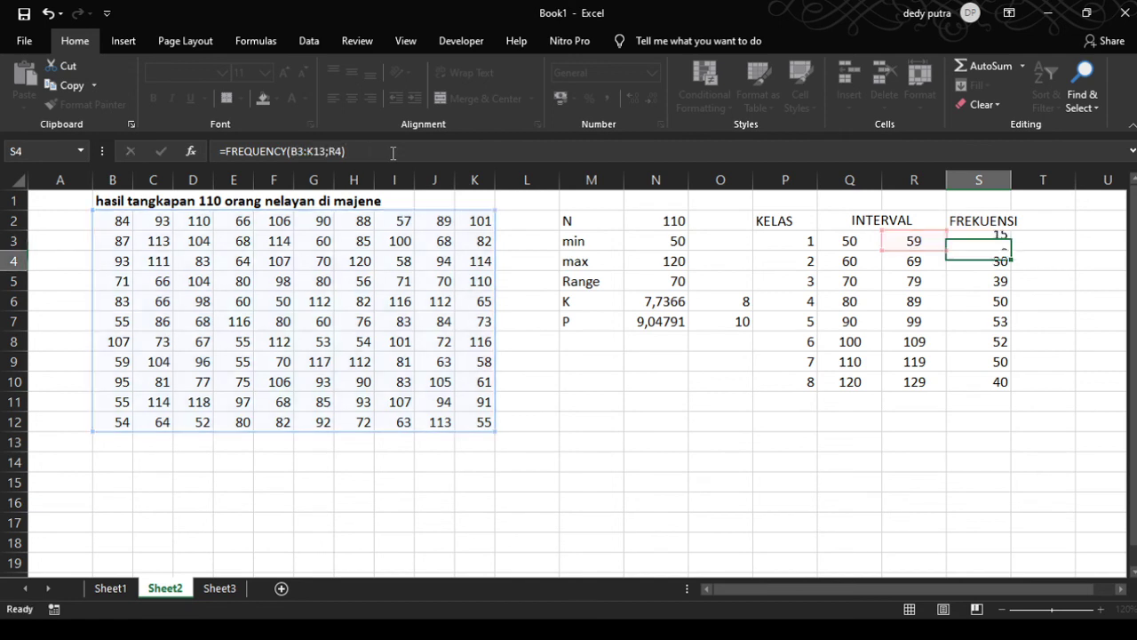
- Fill the corrected frequency formula from S3 down to S10 and inspect the references in S4
click(986, 242)
drag(1012, 252, 1011, 389)
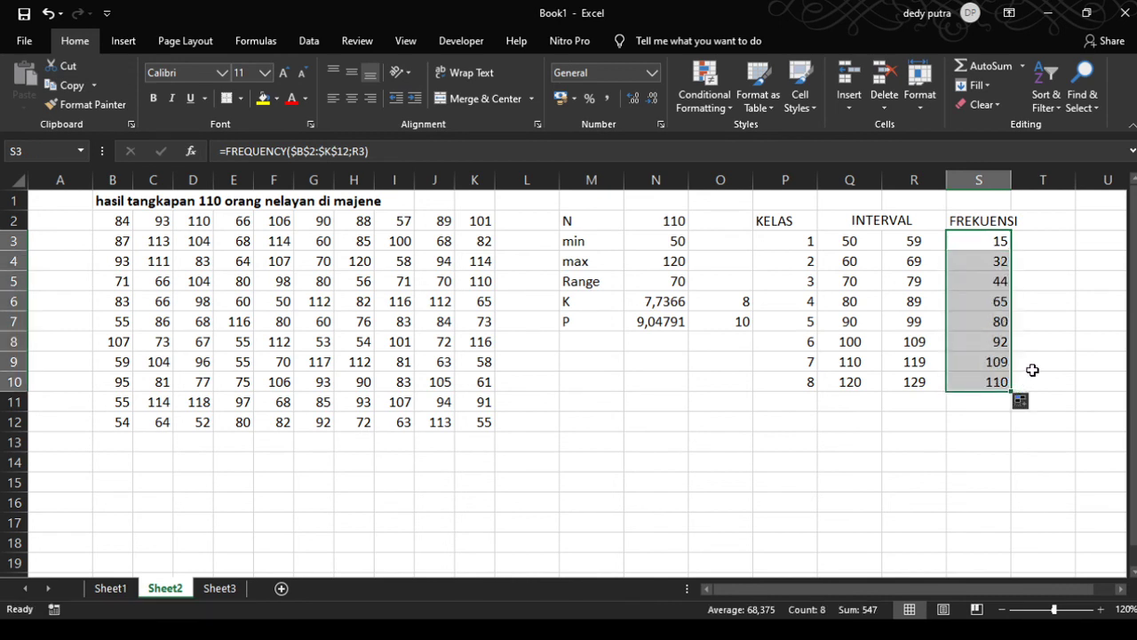
click(999, 262)
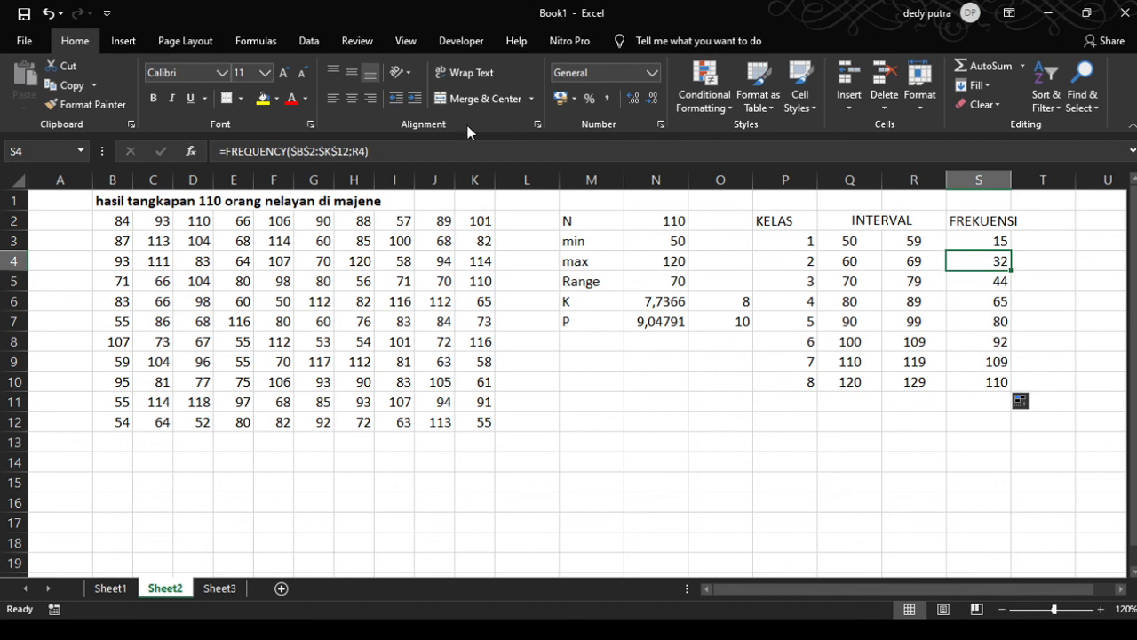
click(382, 152)
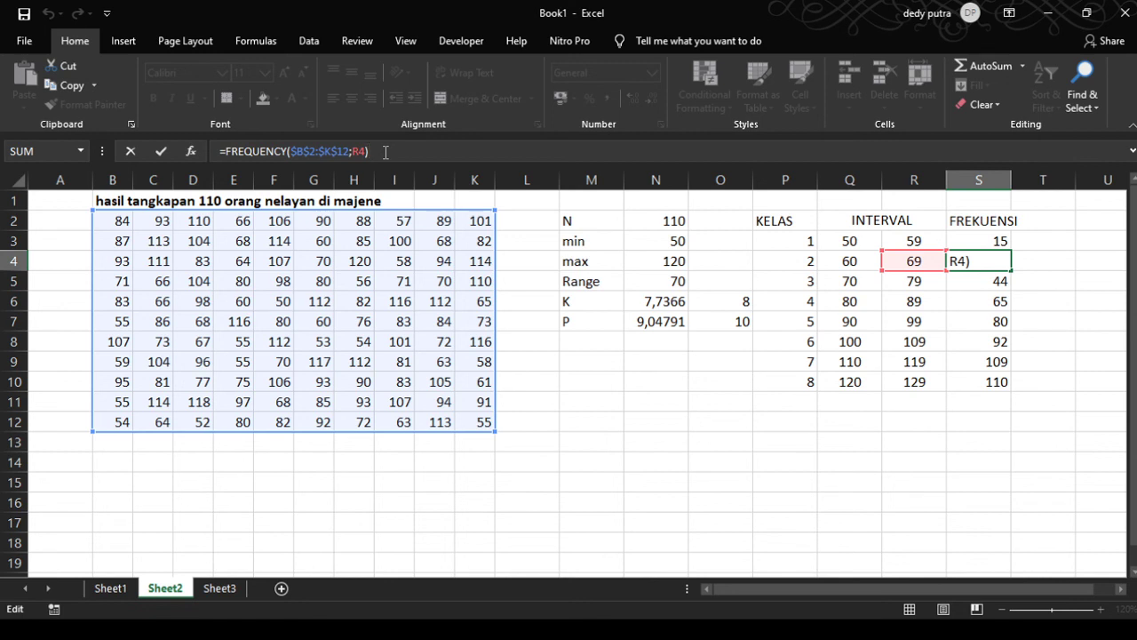
click(996, 242)
drag(996, 242, 997, 380)
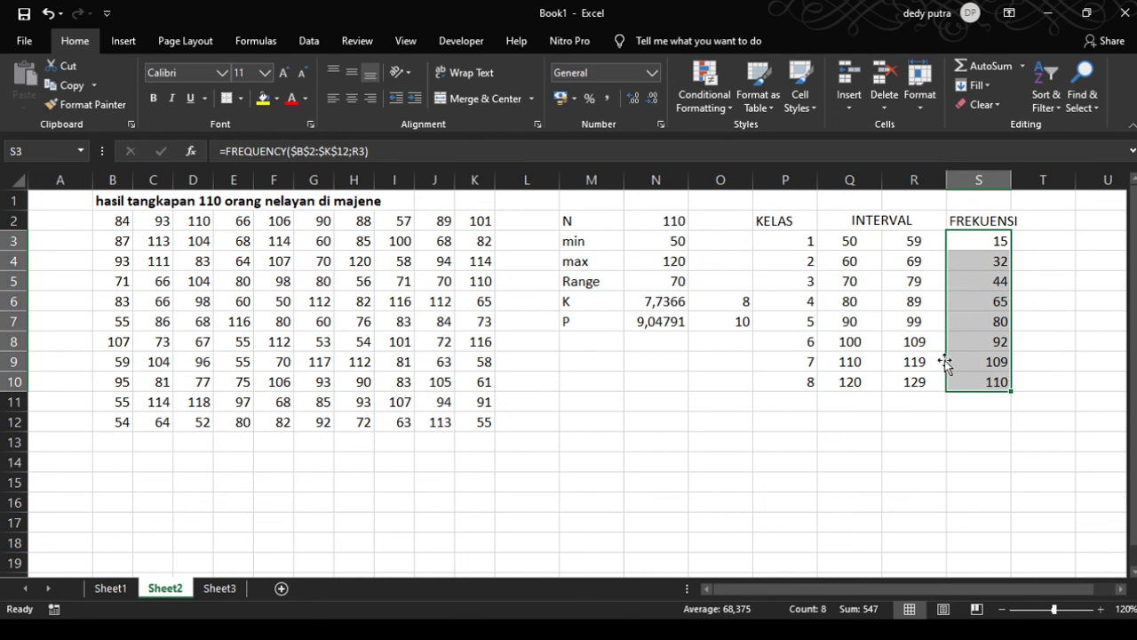
text(=)
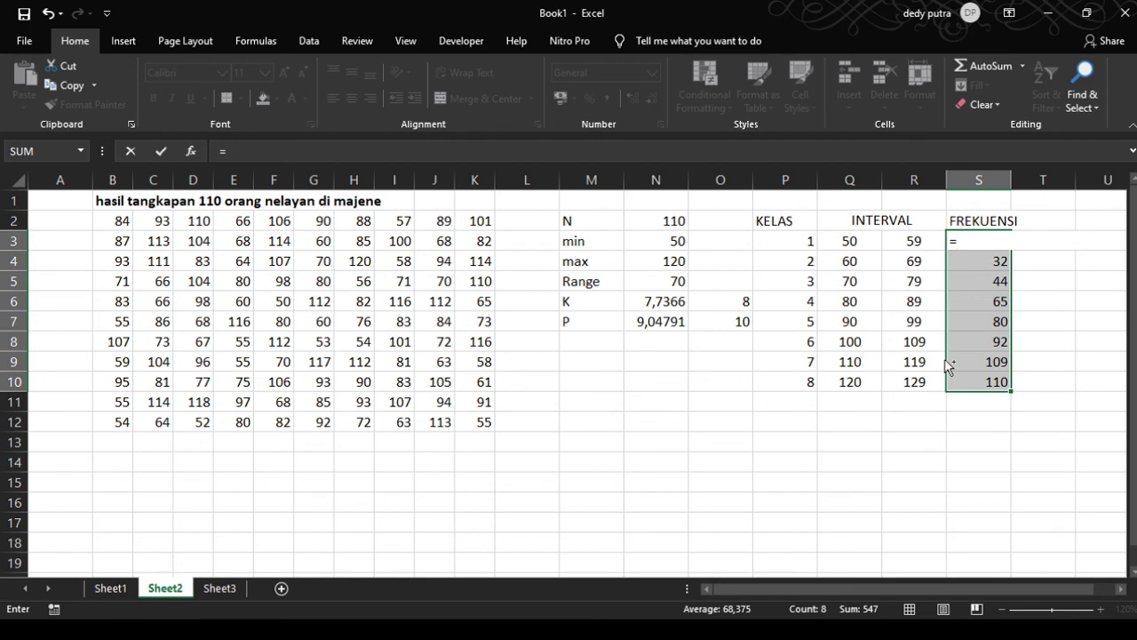
key(ctrl+z)
key(ctrl+shift+Return)
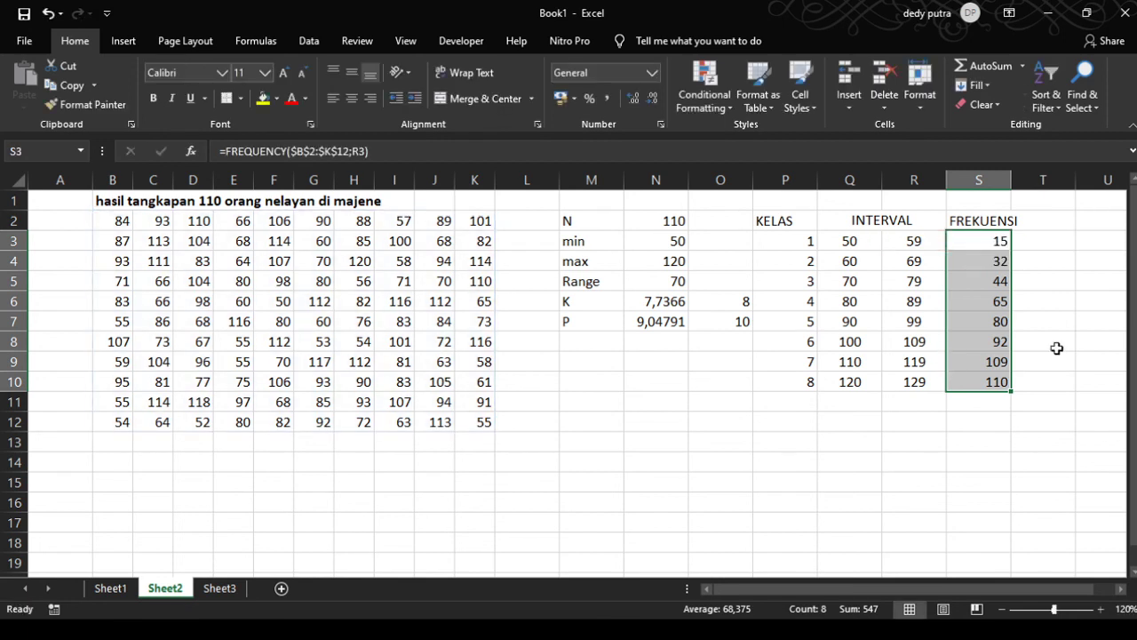
click(1069, 343)
drag(992, 240, 1009, 380)
- Total the class frequencies in S11 with the formula =SUM(S3:S10)
click(981, 404)
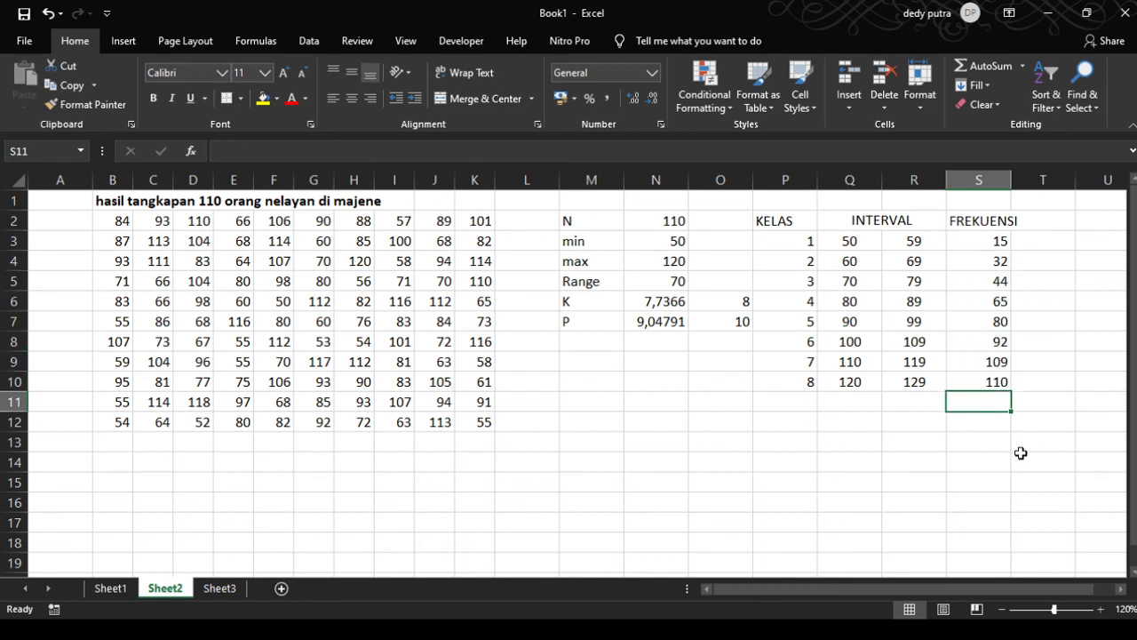
text(=)
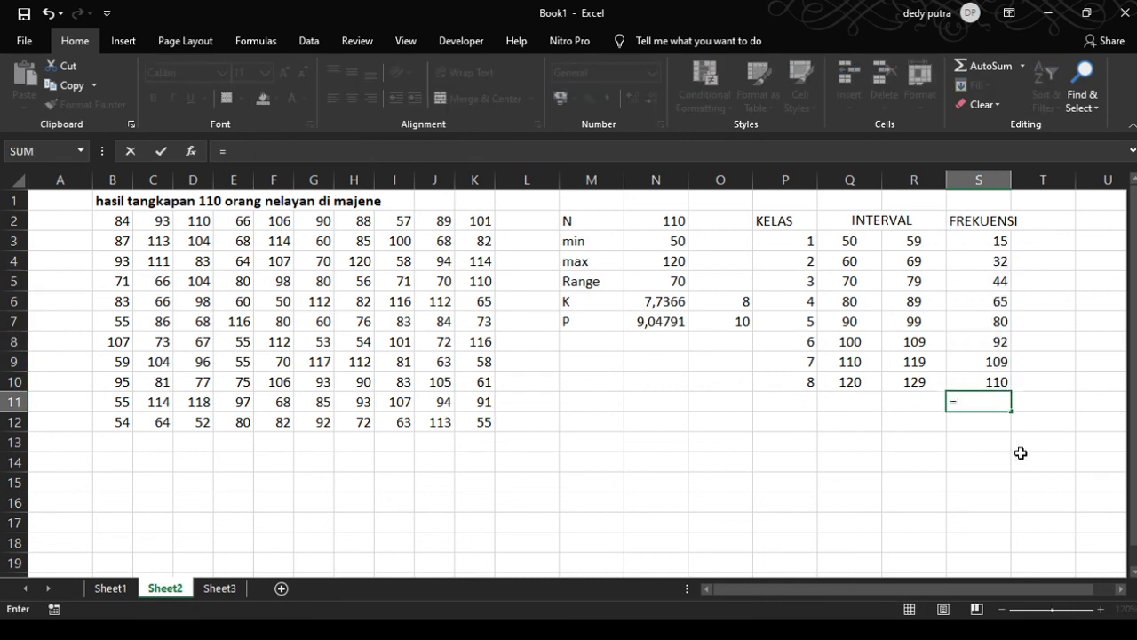
text(sum()
drag(998, 241, 990, 378)
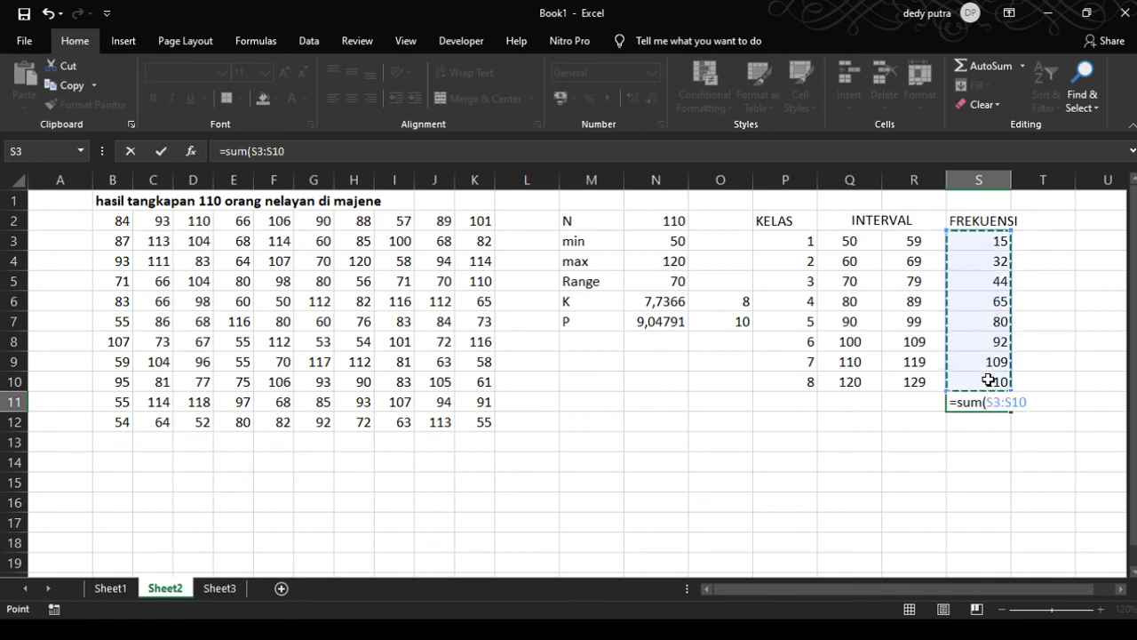
text())
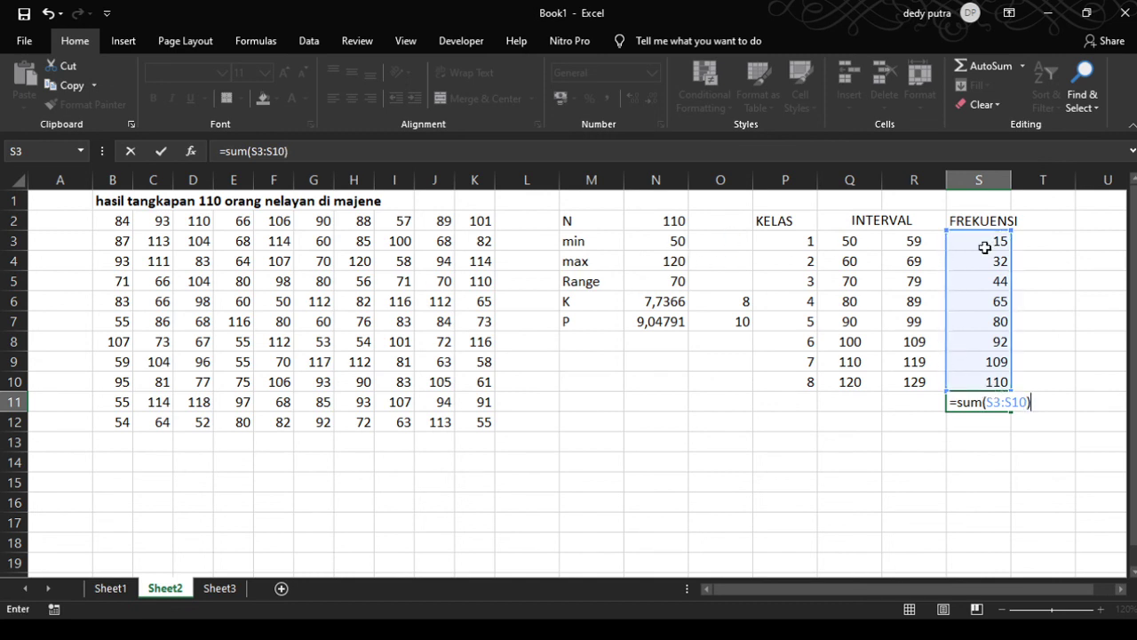
key(Return)
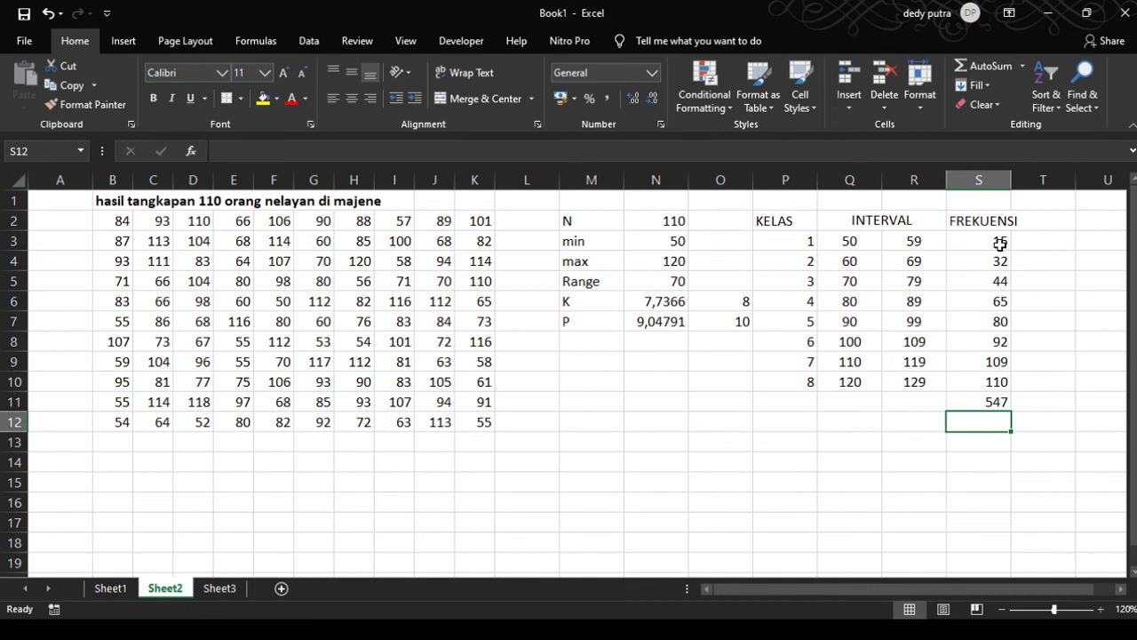
- Replace the formulas in S3:S10 with the array formula =FREQUENCY(B2:K12;R3:R10) and check the S11 total against N in N2
drag(1002, 245, 997, 344)
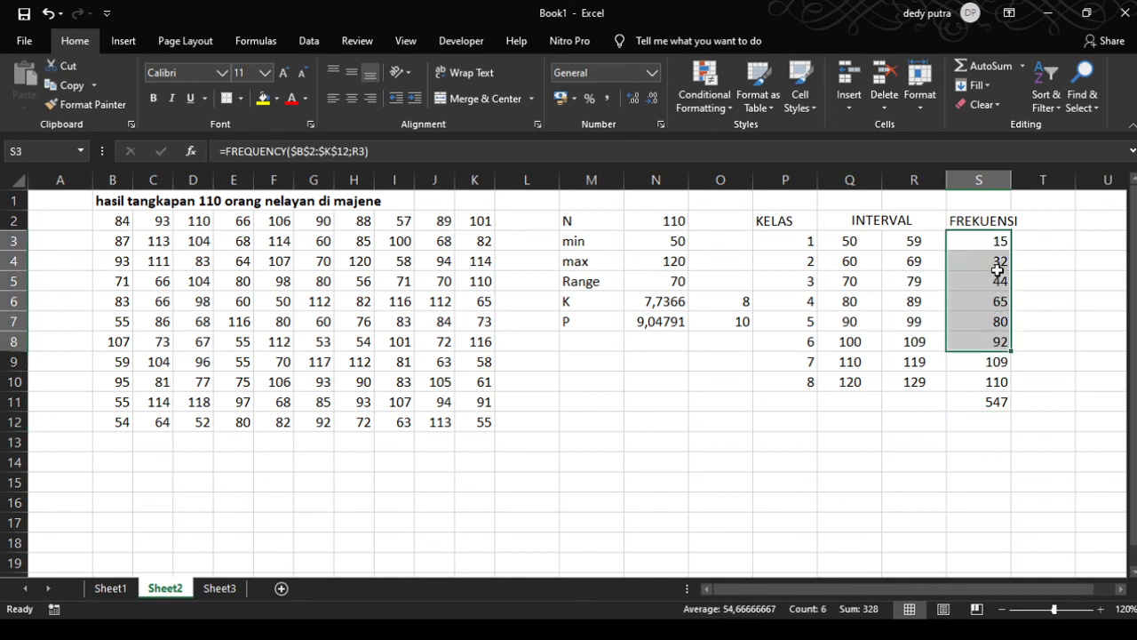
click(991, 261)
drag(992, 242, 988, 377)
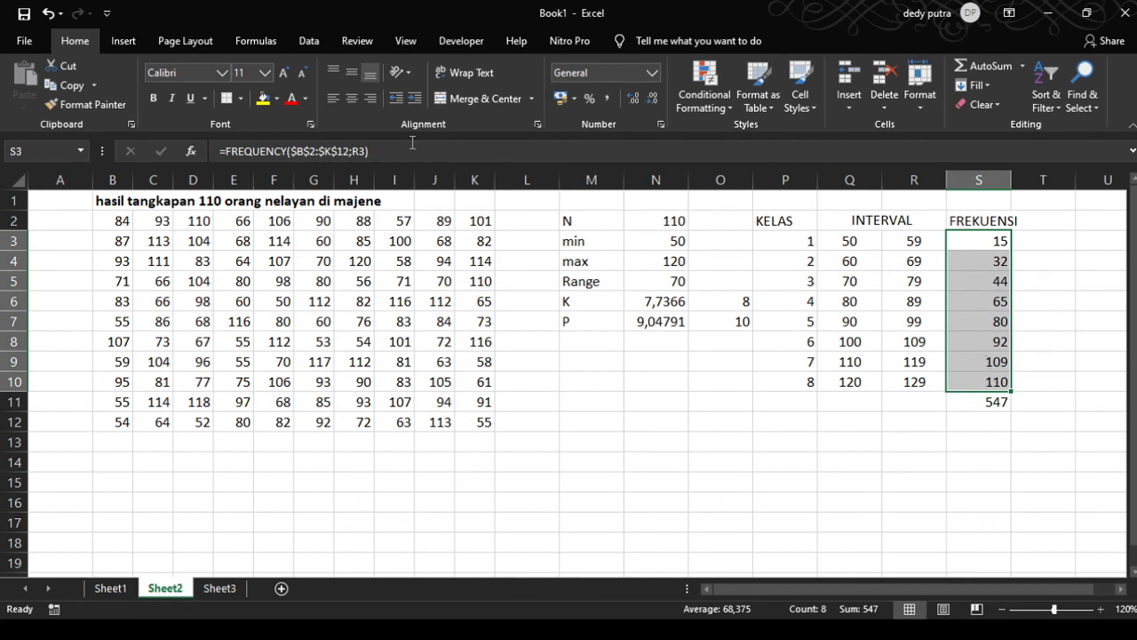
click(385, 150)
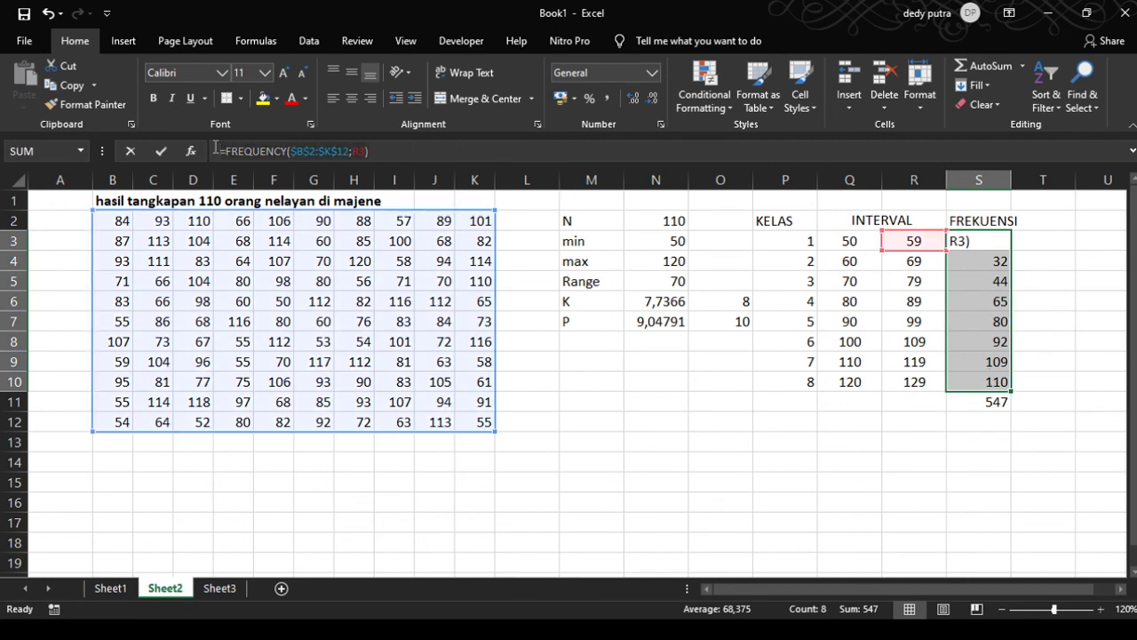
drag(215, 148, 215, 150)
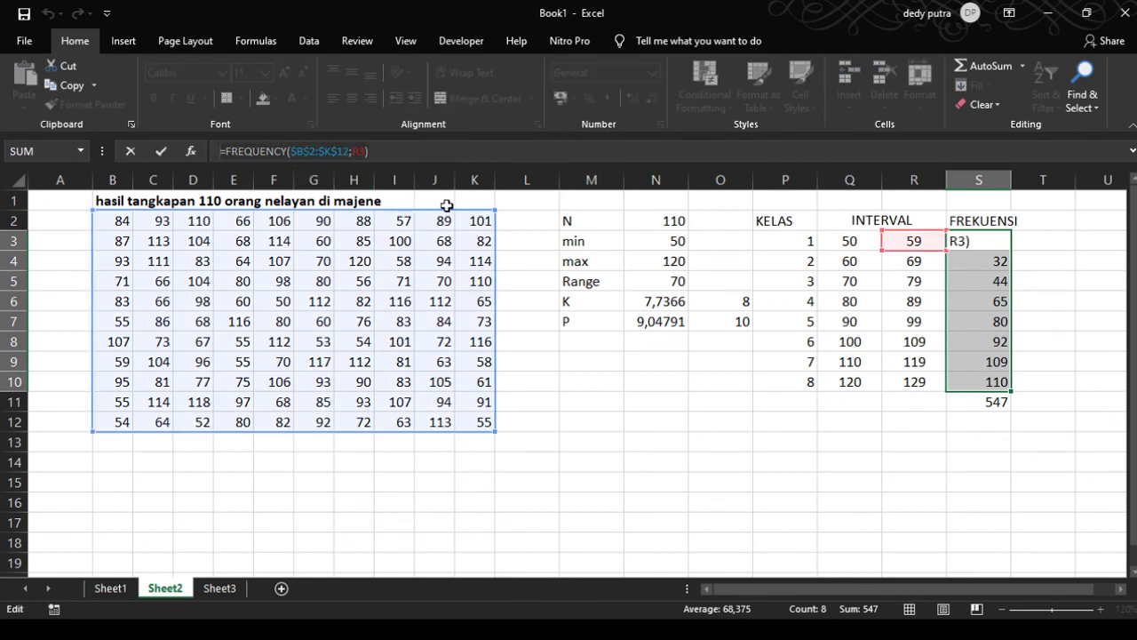
text(=)
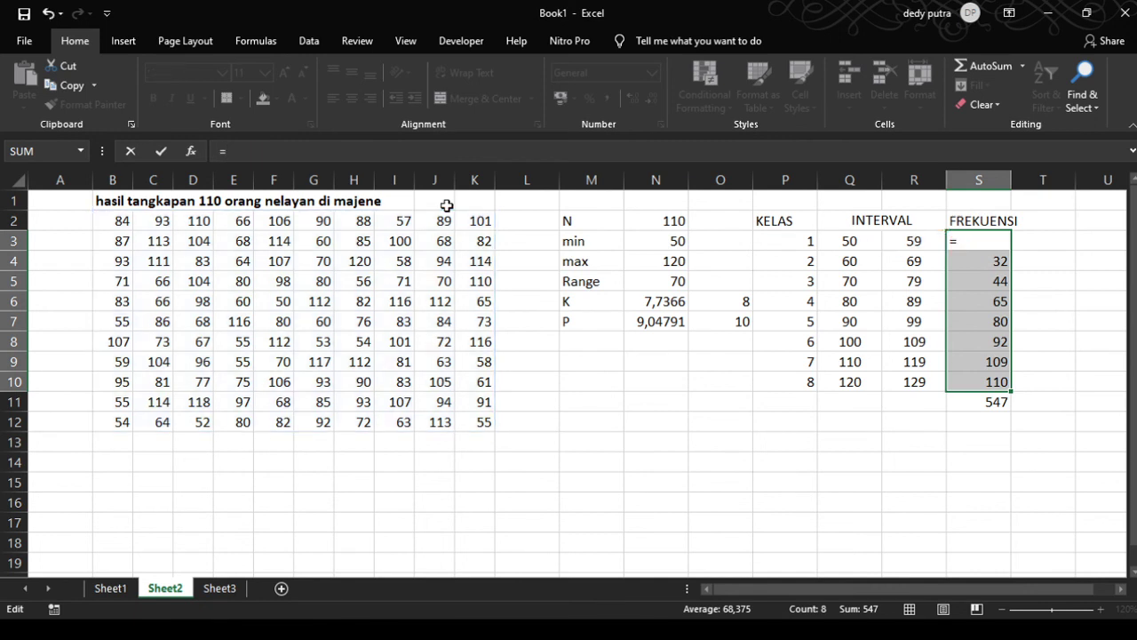
text(frequen)
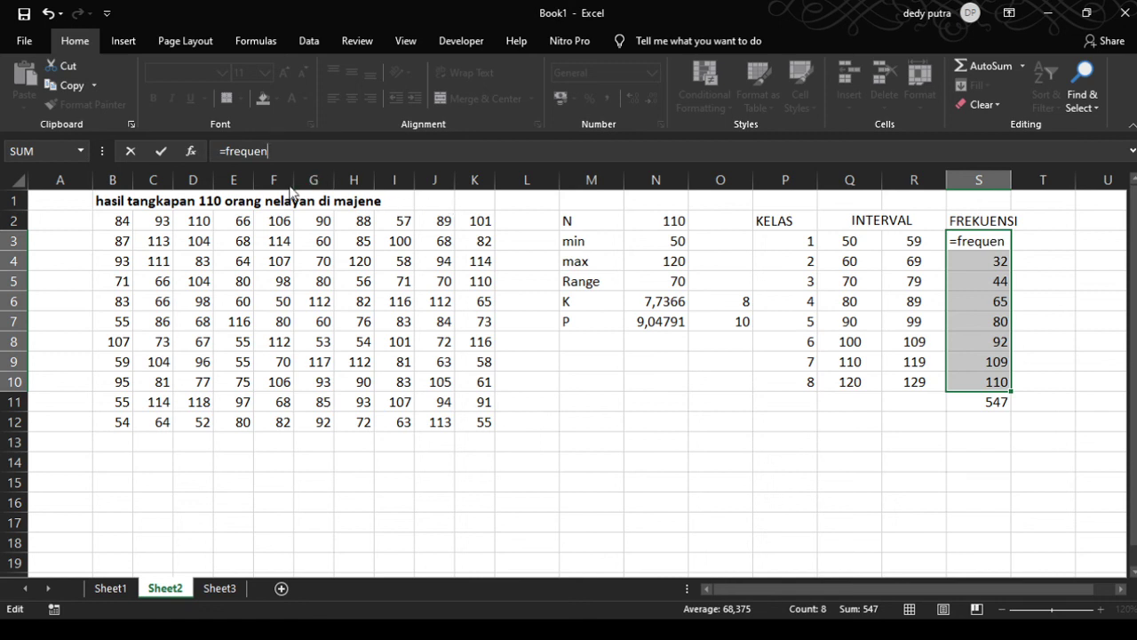
key(Tab)
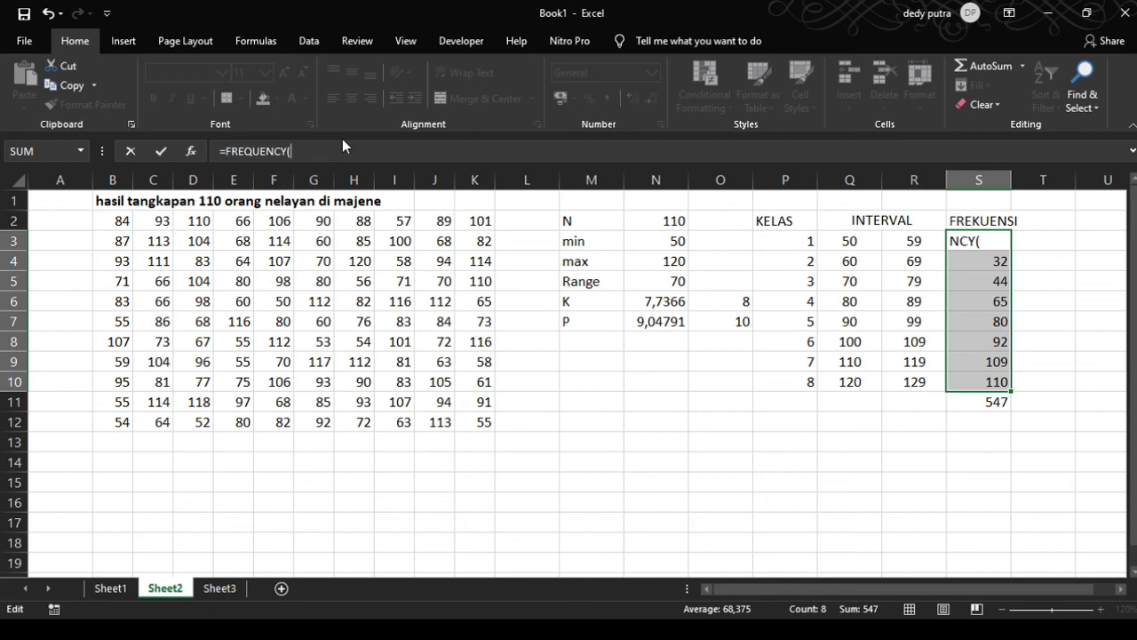
drag(114, 221, 478, 420)
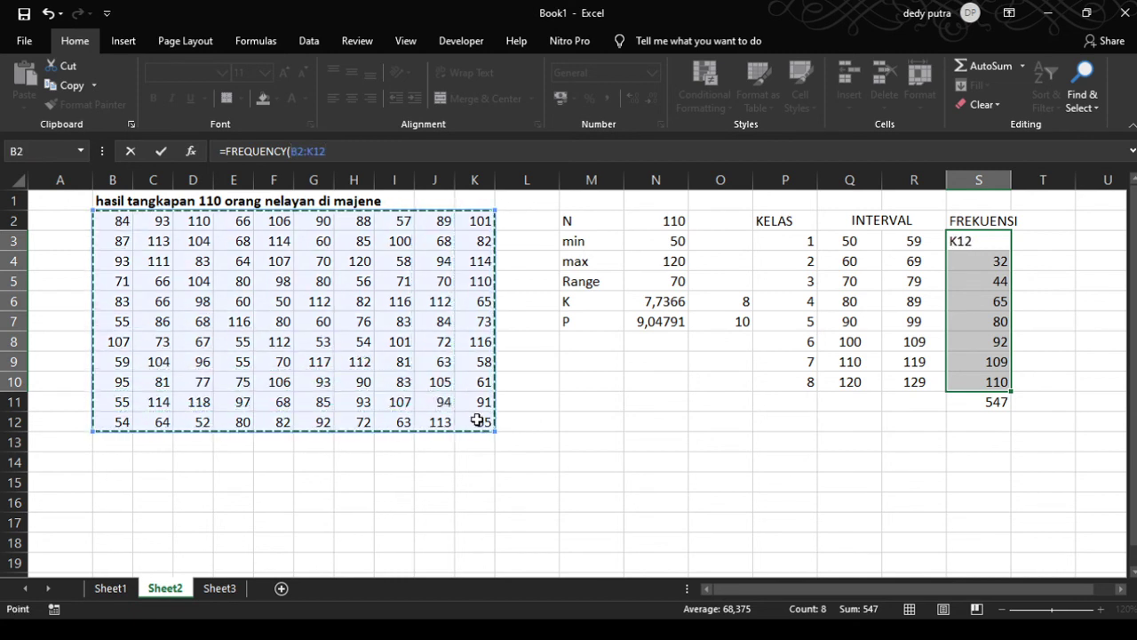
text(;)
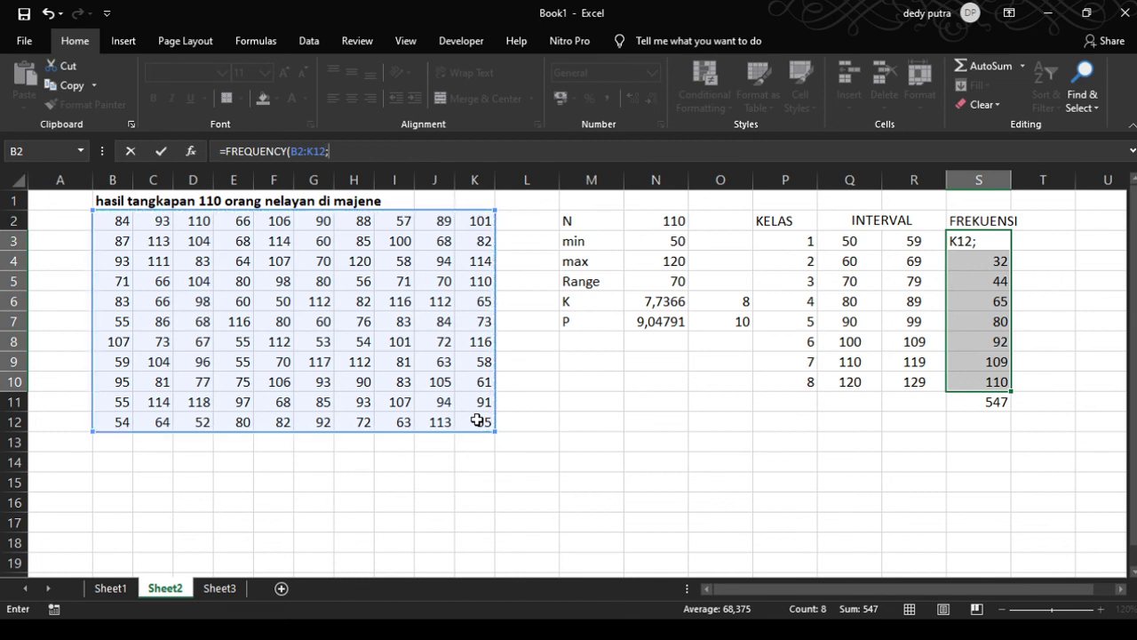
click(907, 241)
drag(907, 241, 918, 376)
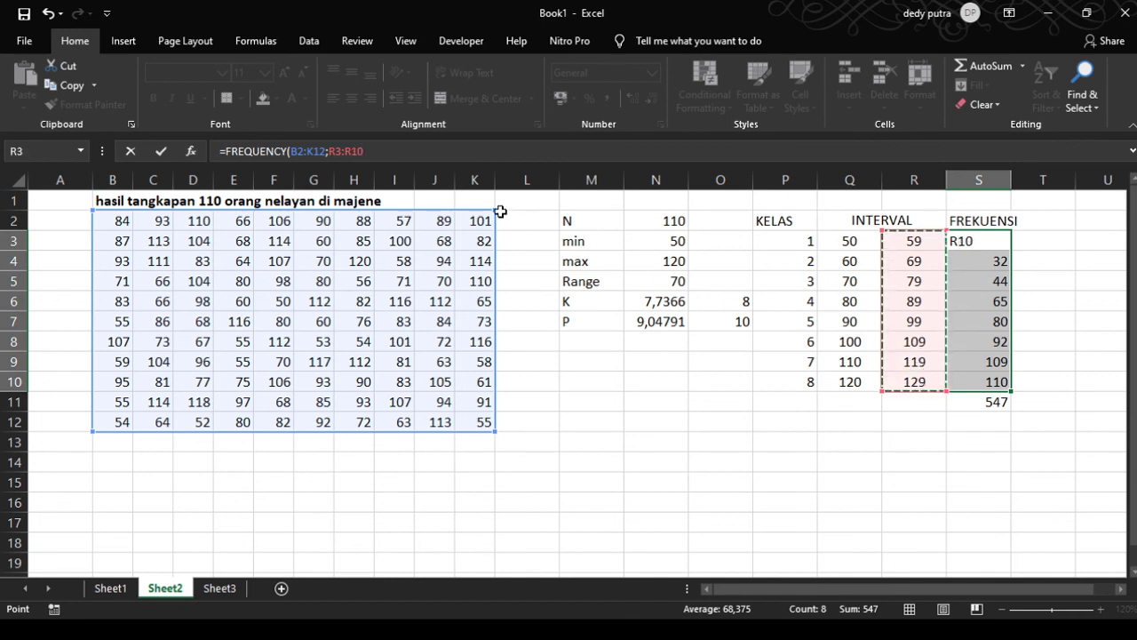
text())
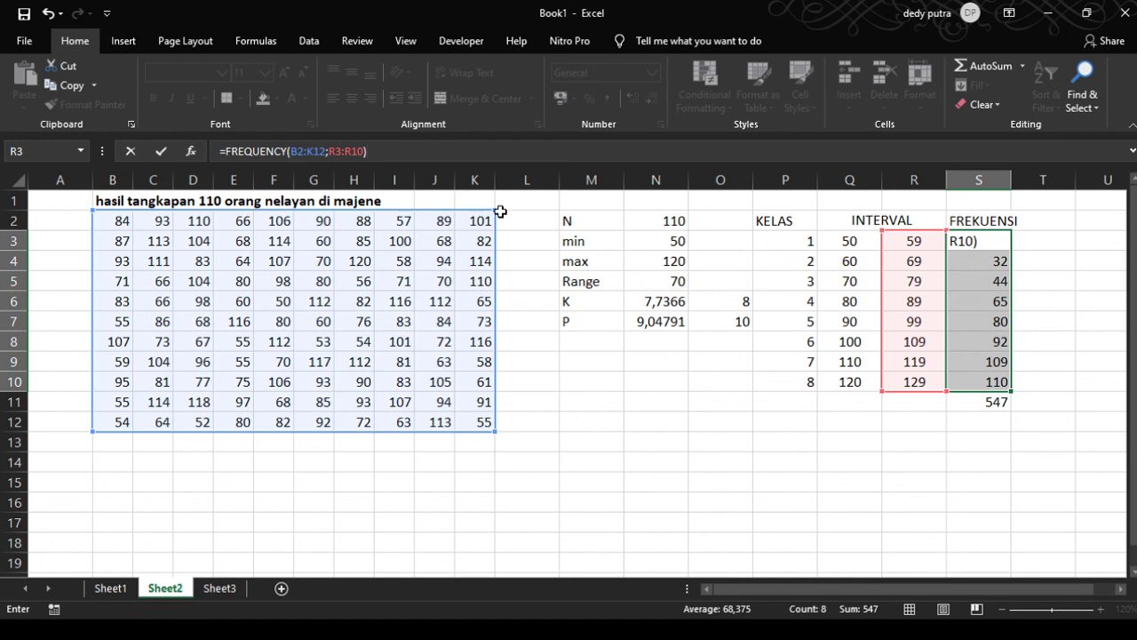
key(ctrl+shift+Return)
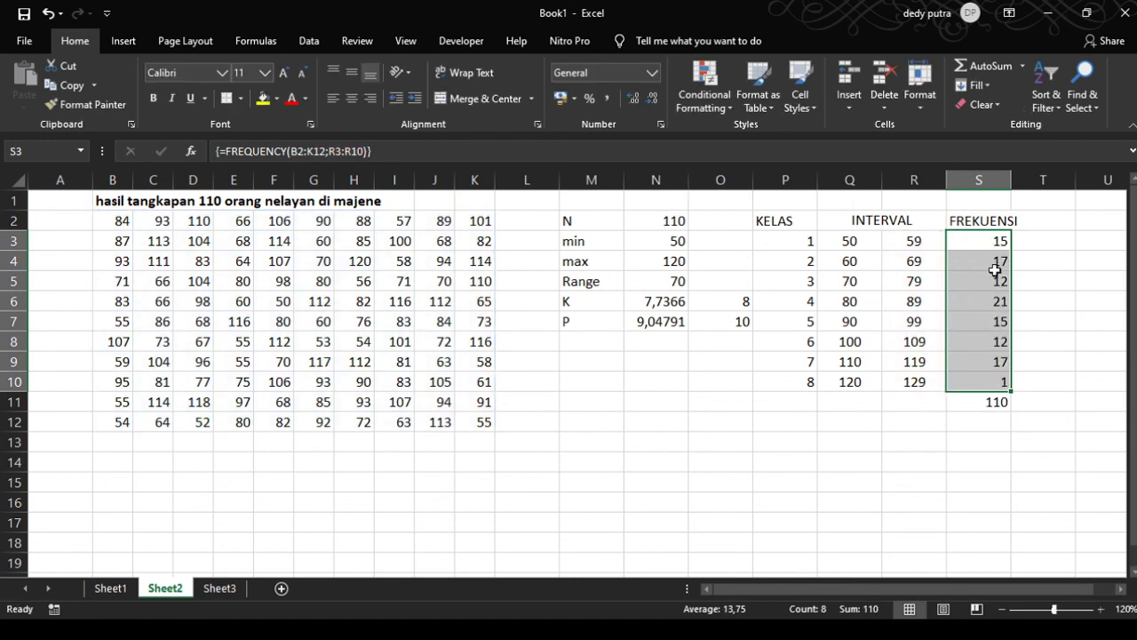
click(991, 405)
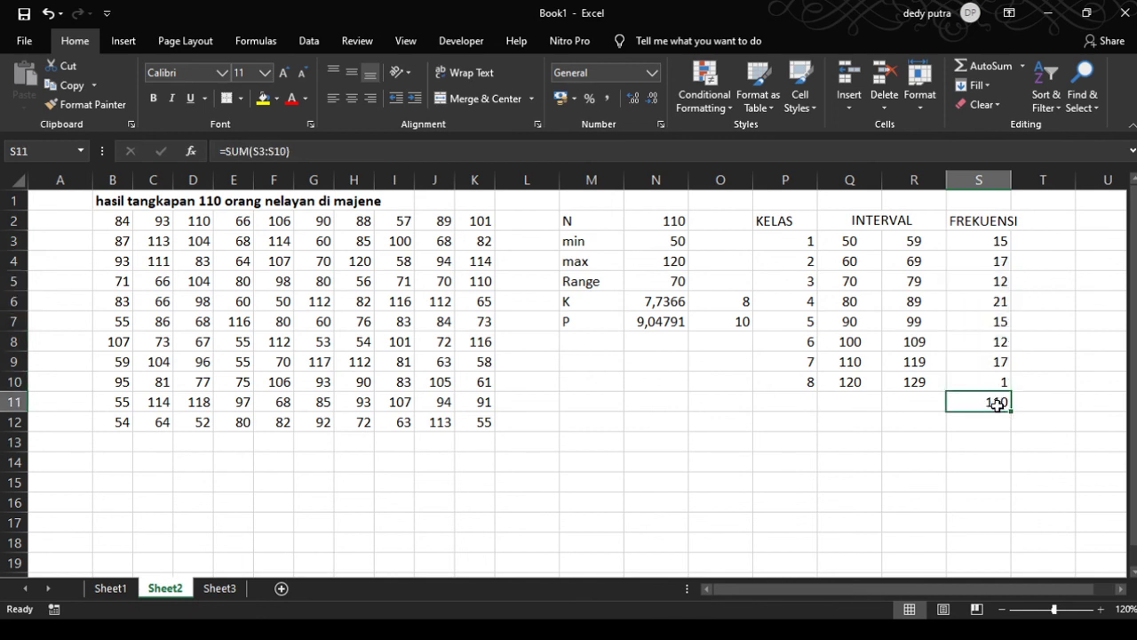
click(652, 225)
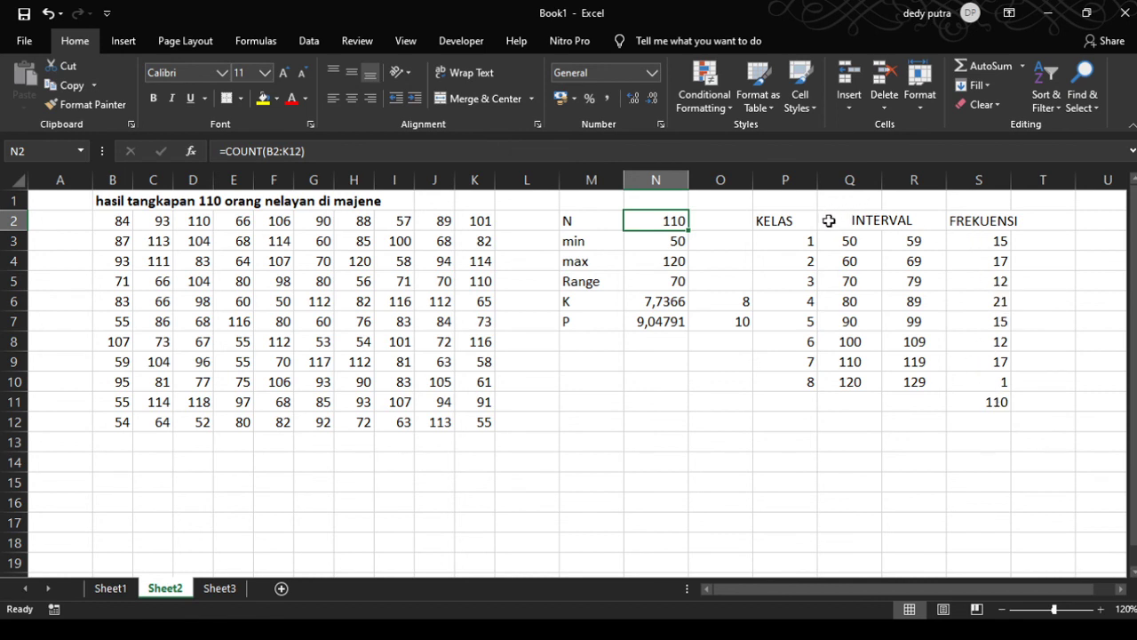
- Apply all borders to the interval and frequency table Q2:S10 and delete the total in S11
drag(829, 220, 972, 380)
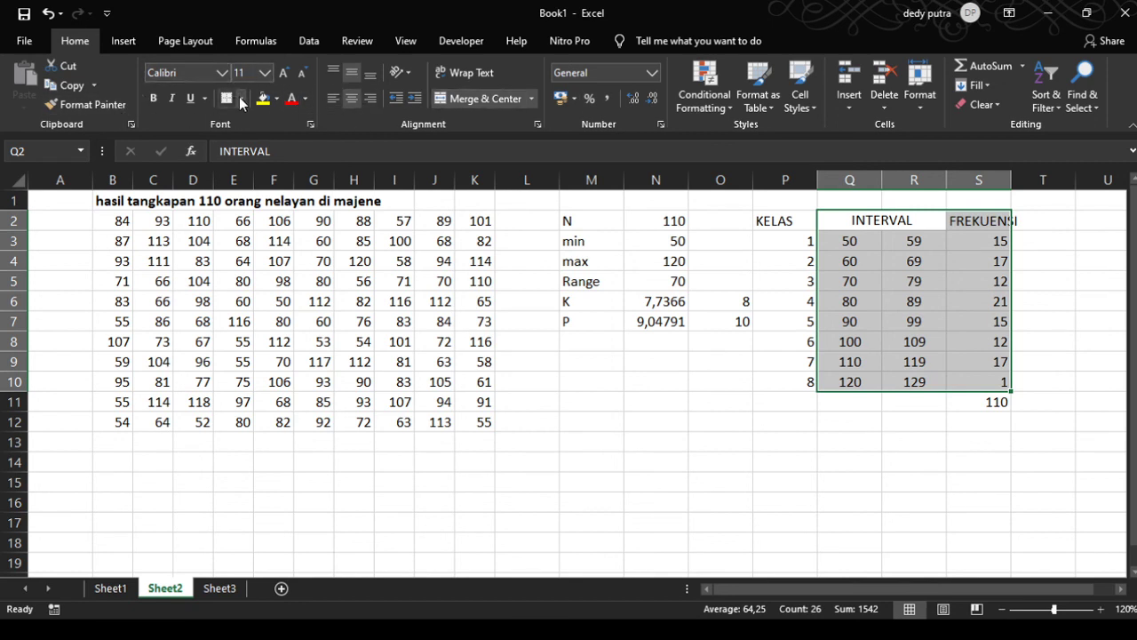
click(256, 242)
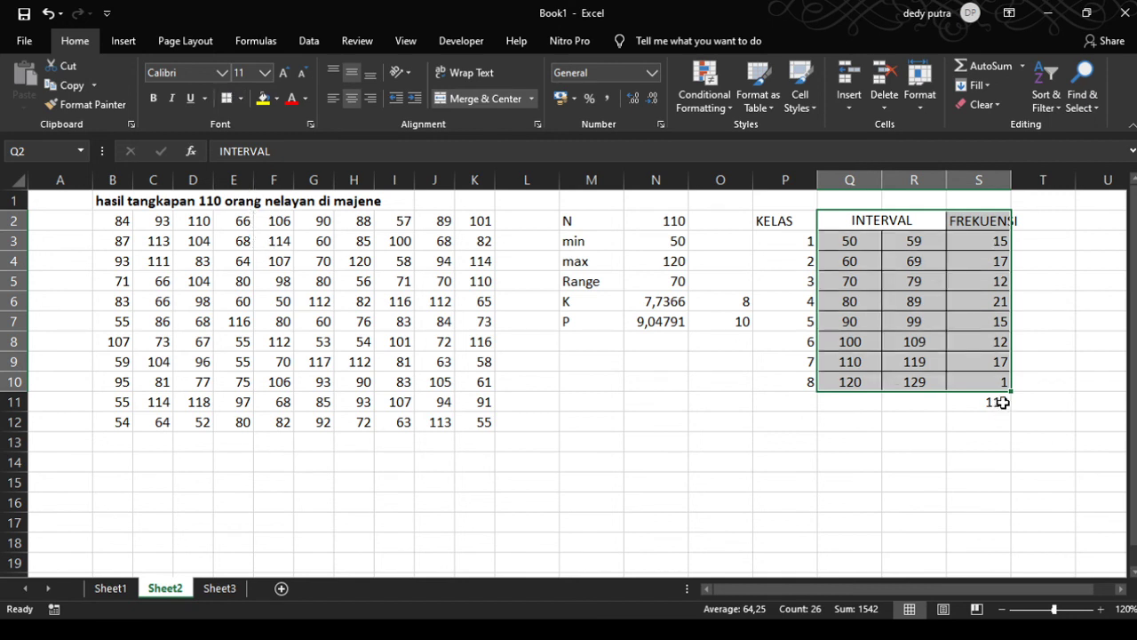
click(999, 403)
key(Delete)
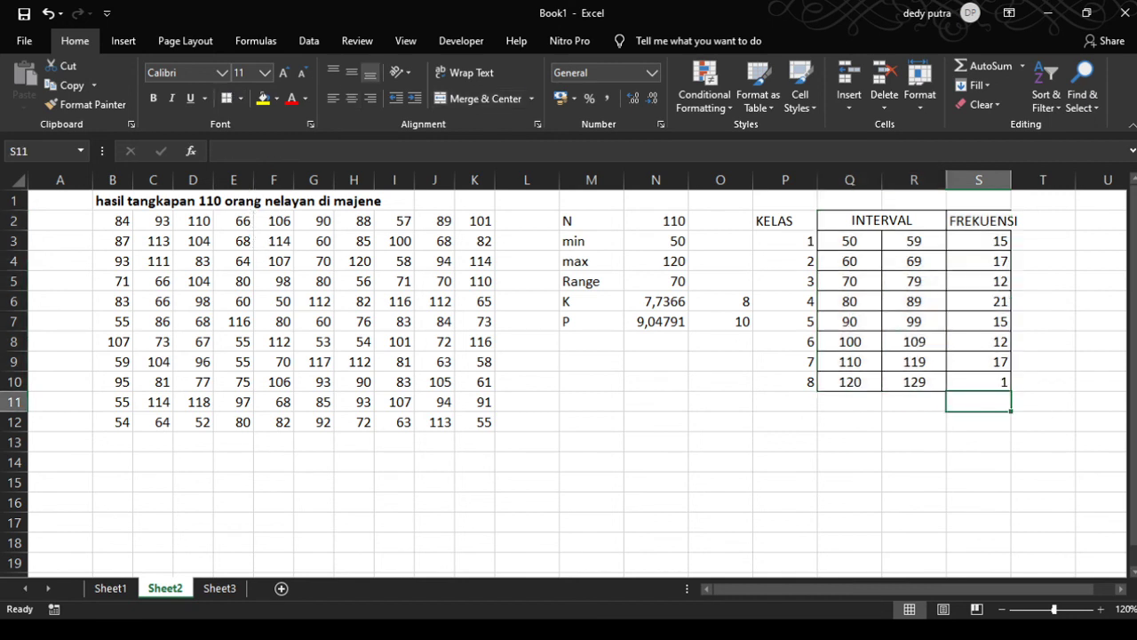
click(1056, 451)
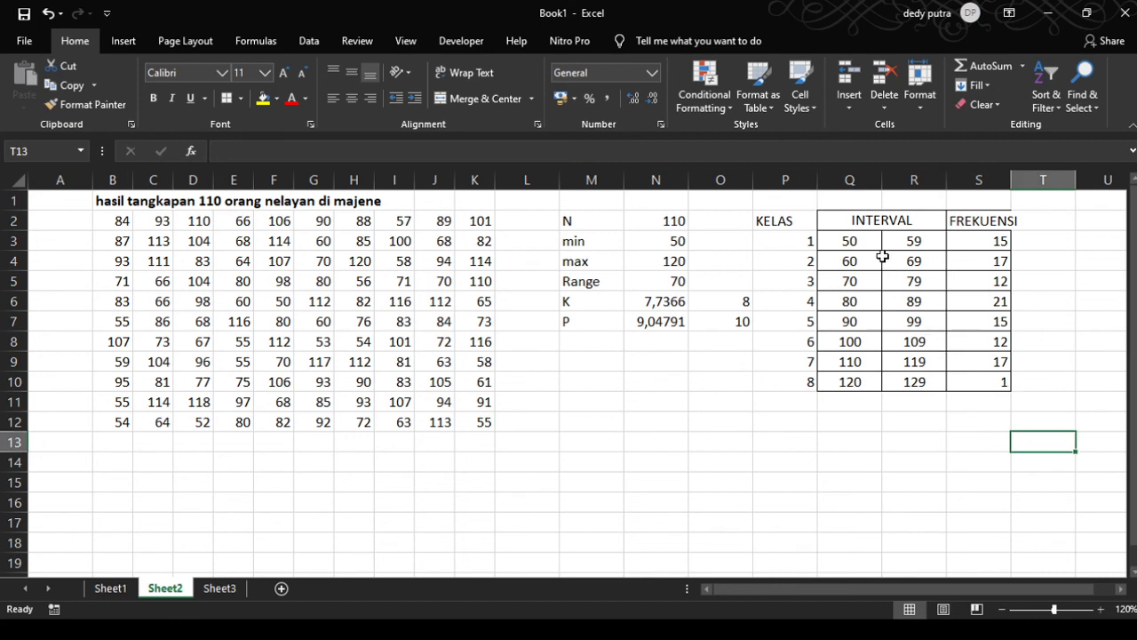
drag(855, 241, 906, 381)
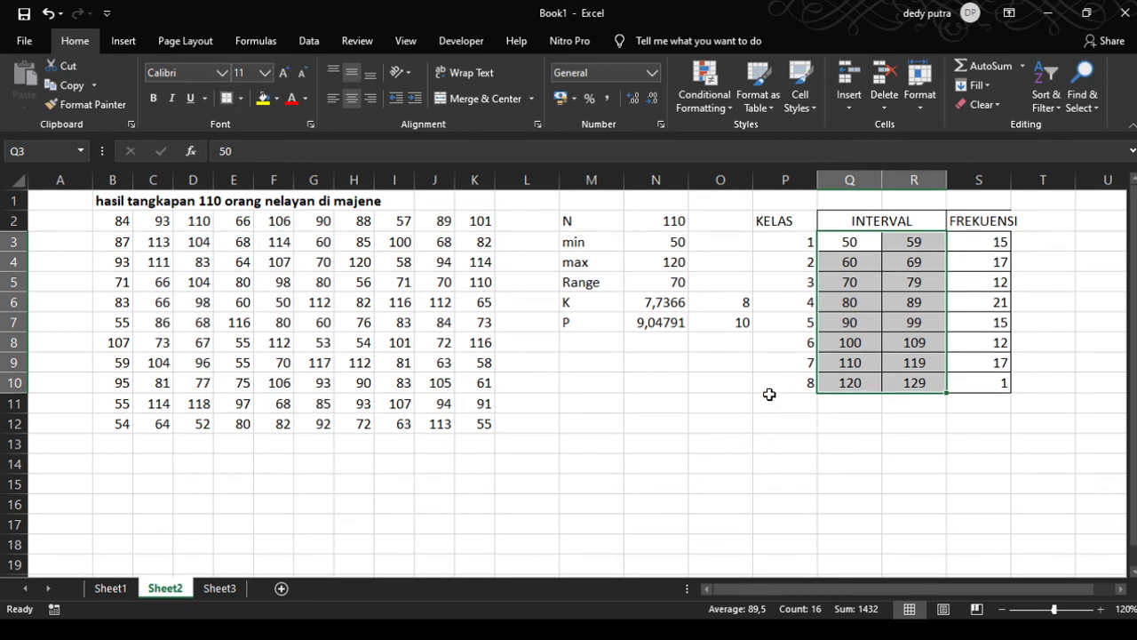
click(1070, 416)
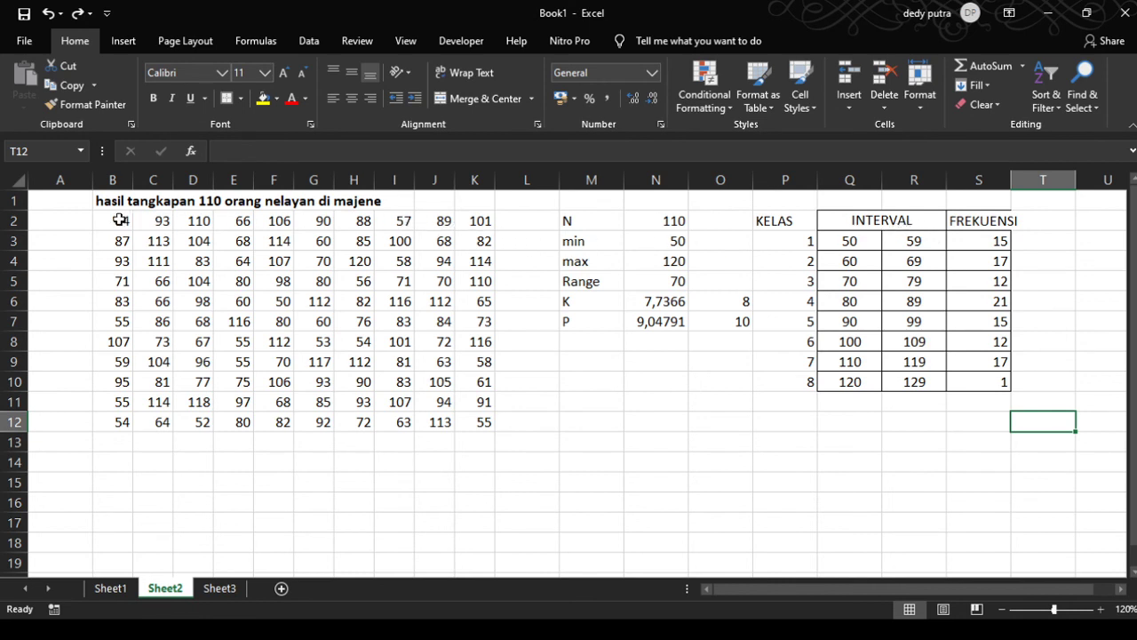
drag(118, 220, 475, 422)
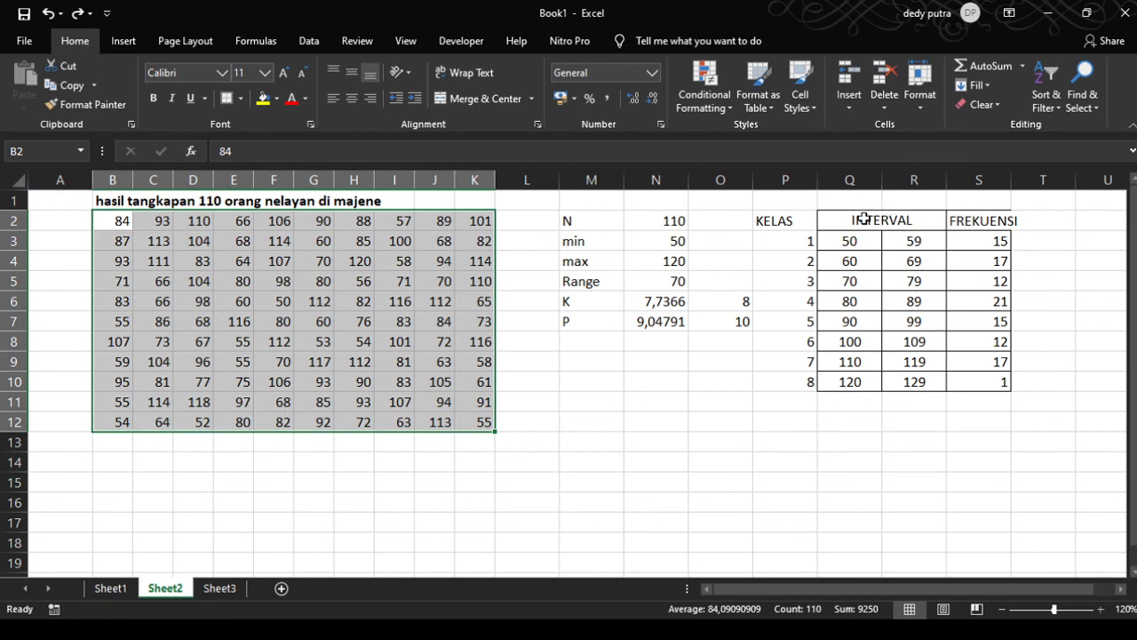
drag(864, 218, 972, 371)
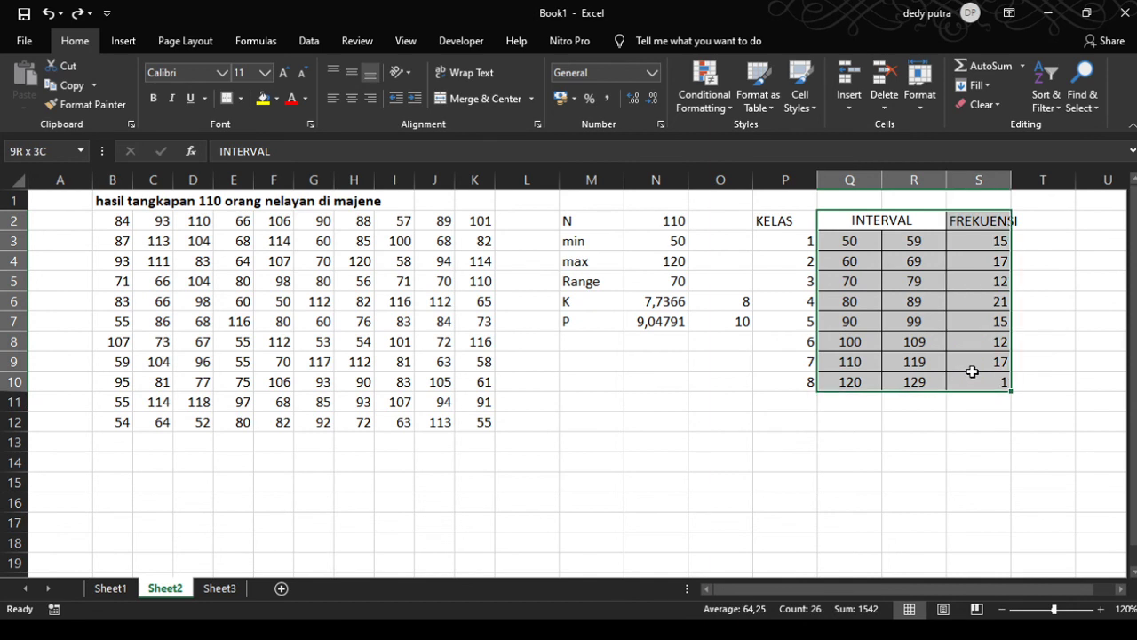
click(1038, 342)
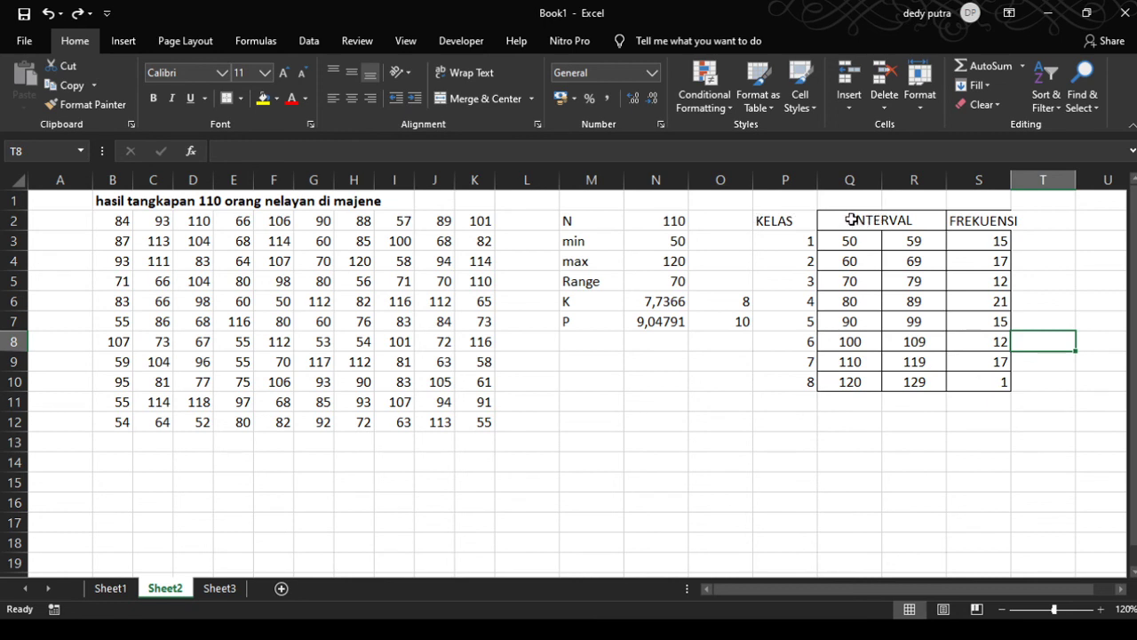
- Extend the interval heading to read "INTERVAL hasil tangkapan" and wrap the text in the header cells Q2:S2
click(850, 219)
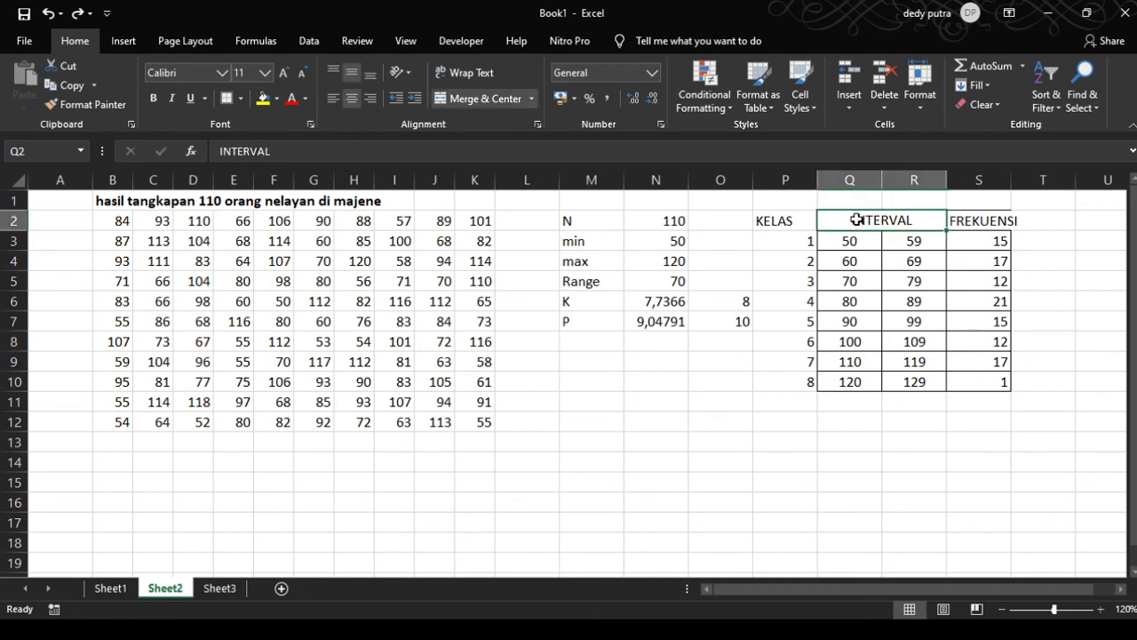
double_click(929, 222)
text(h)
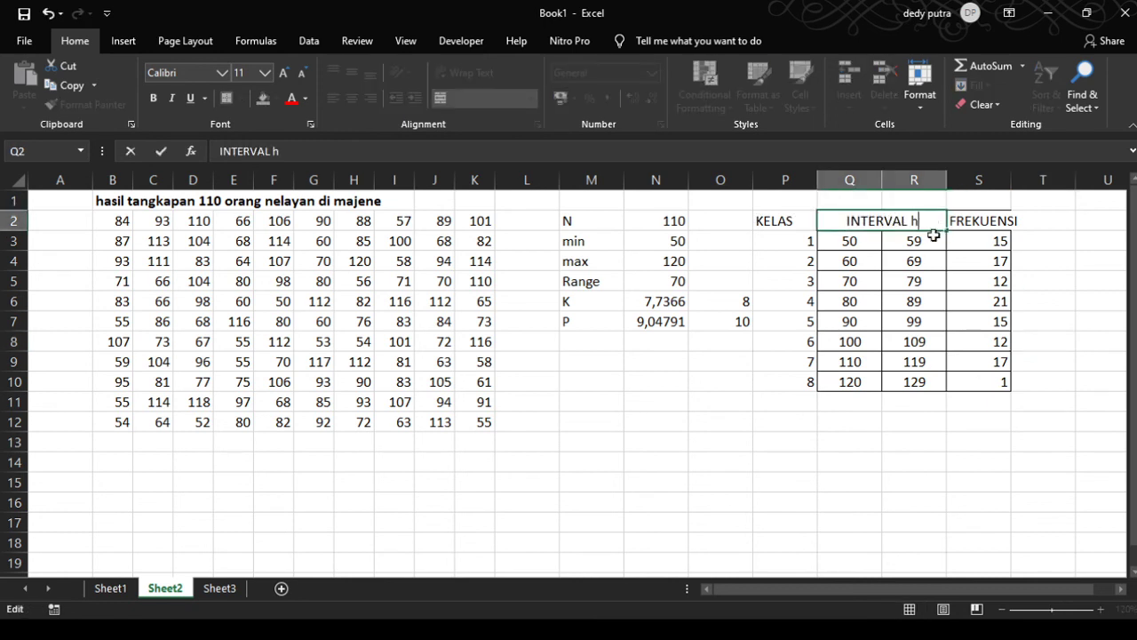
text(asil tang)
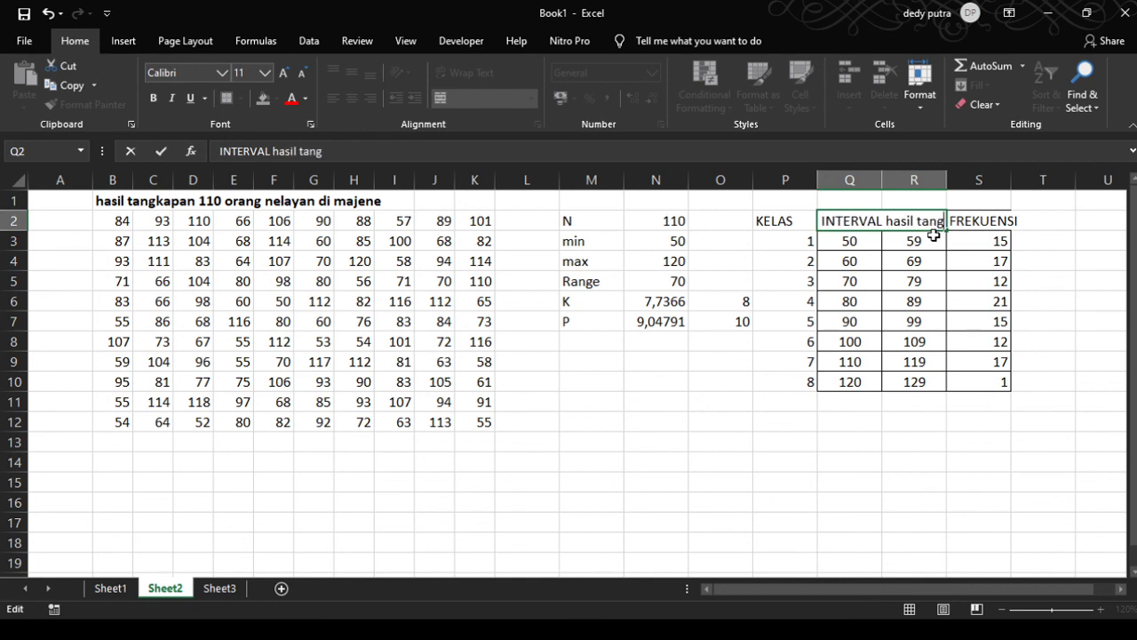
text(kapan)
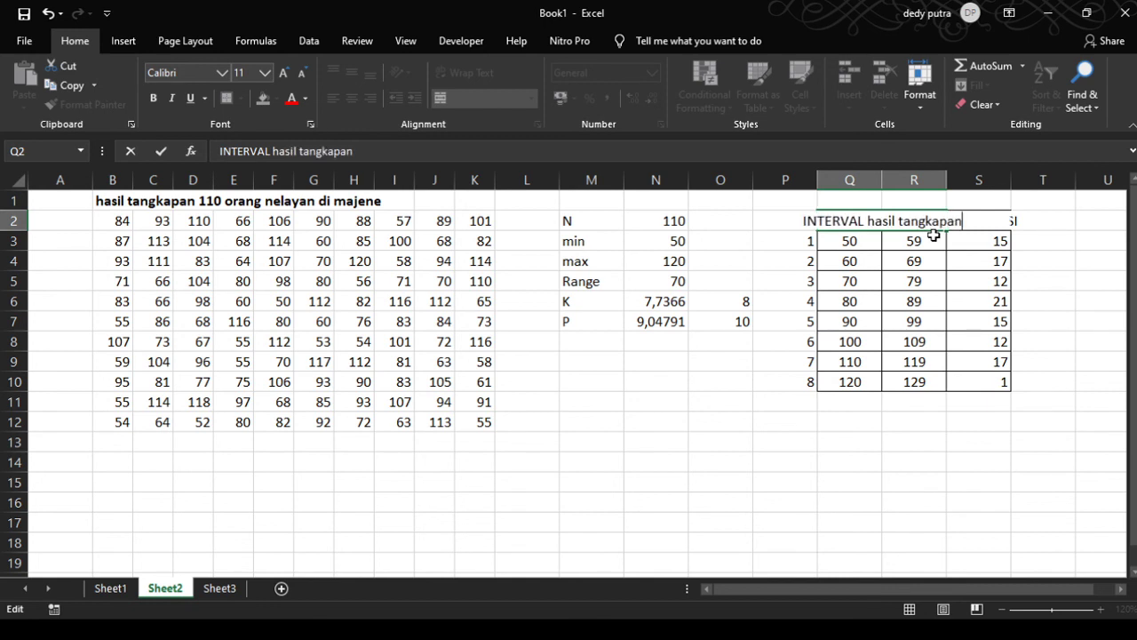
click(934, 235)
drag(822, 220, 974, 216)
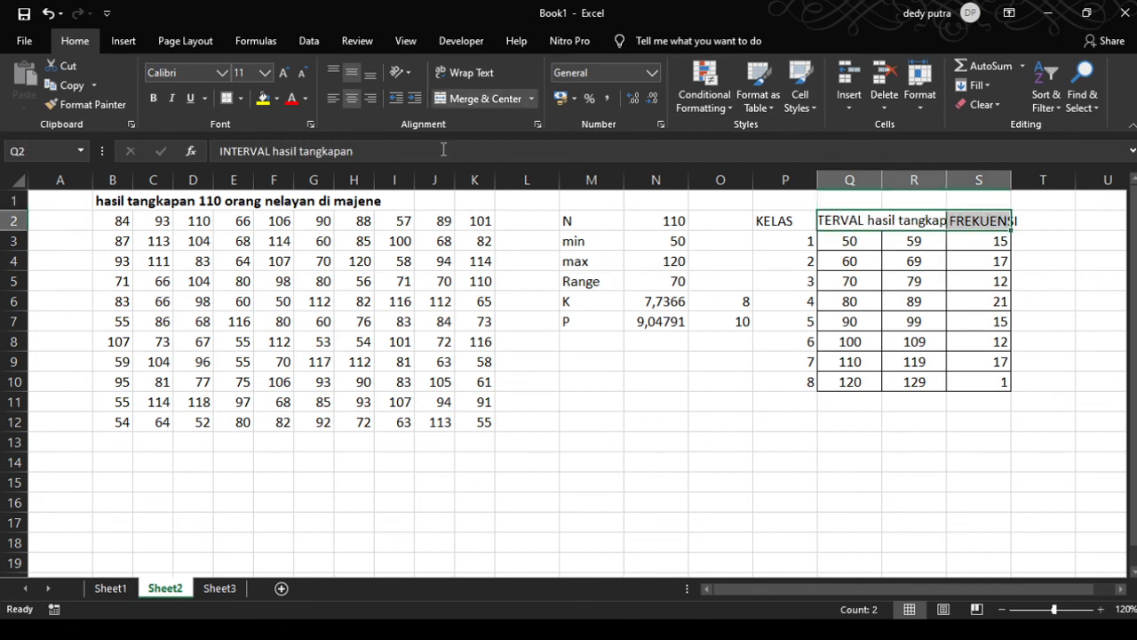
click(475, 74)
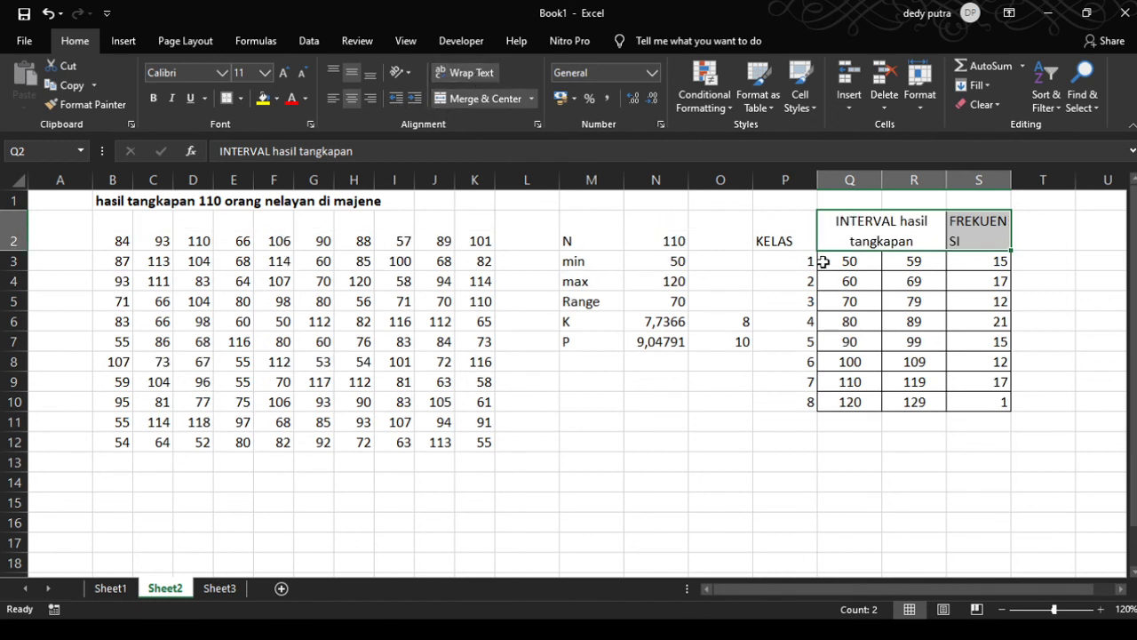
- Append "nelayan" to the interval heading and widen column S so that FREKUENSI fits on one line
double_click(933, 242)
text(nelayan)
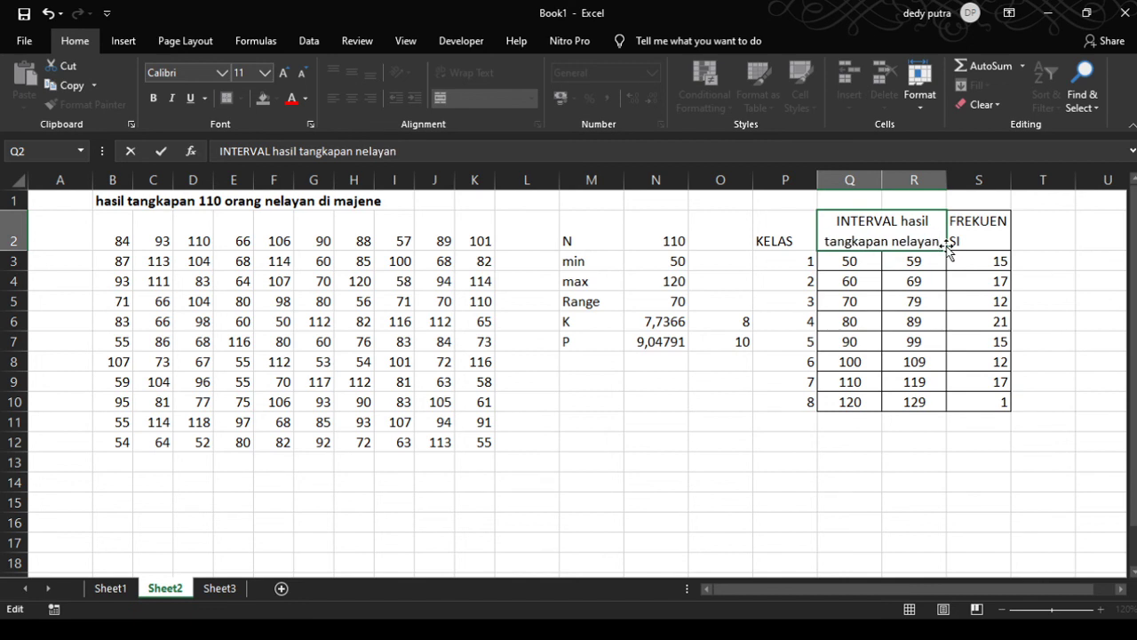
click(1047, 264)
click(979, 227)
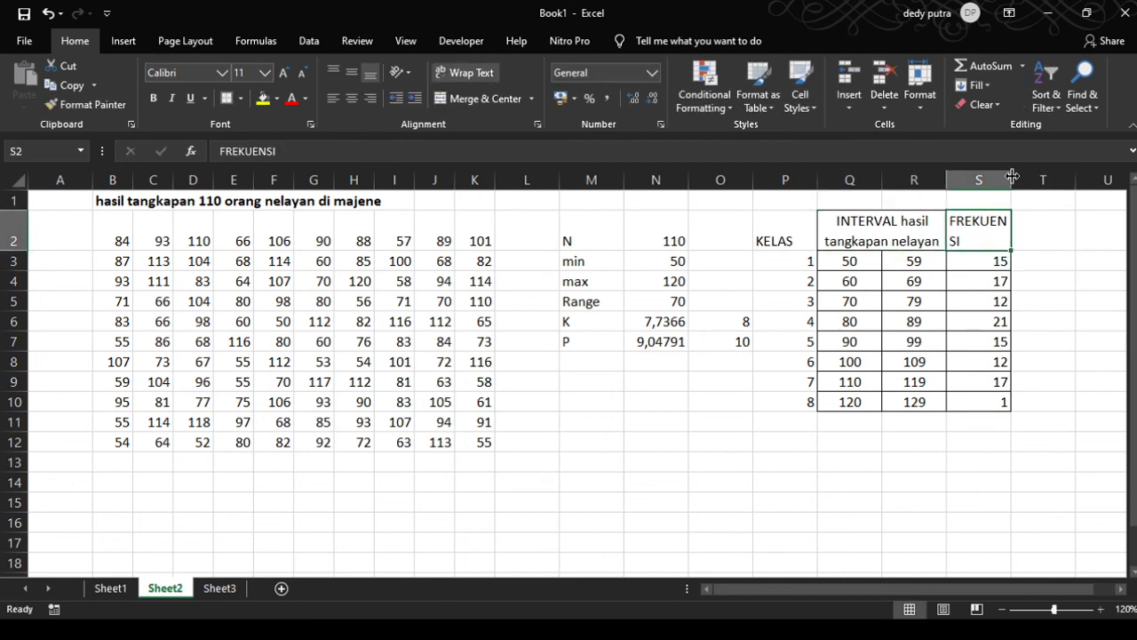
drag(1011, 177, 1026, 178)
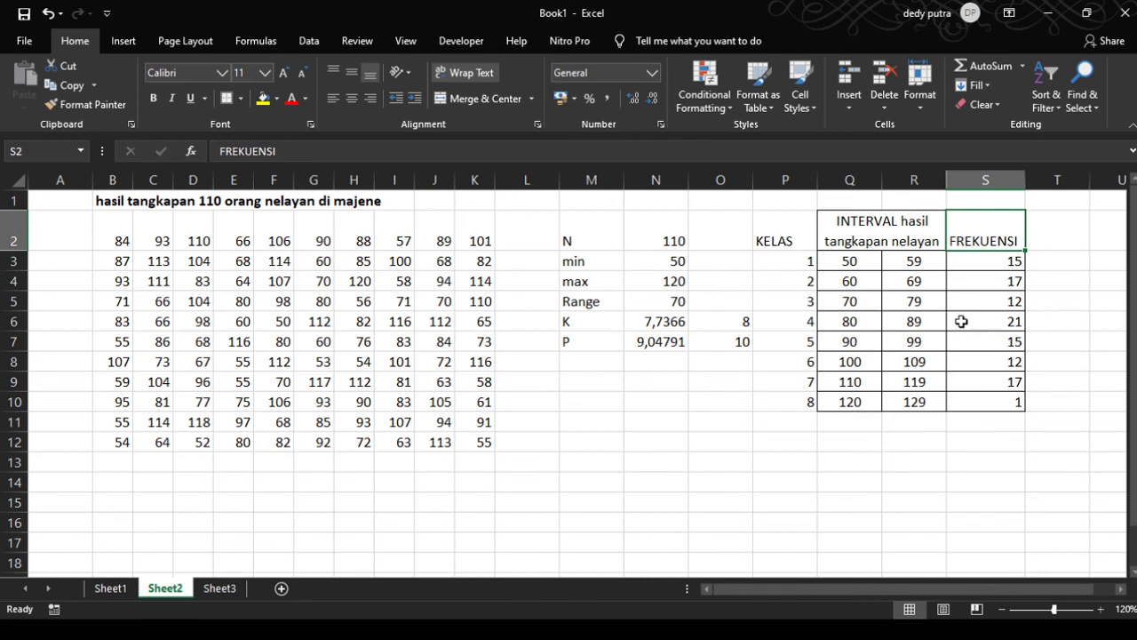